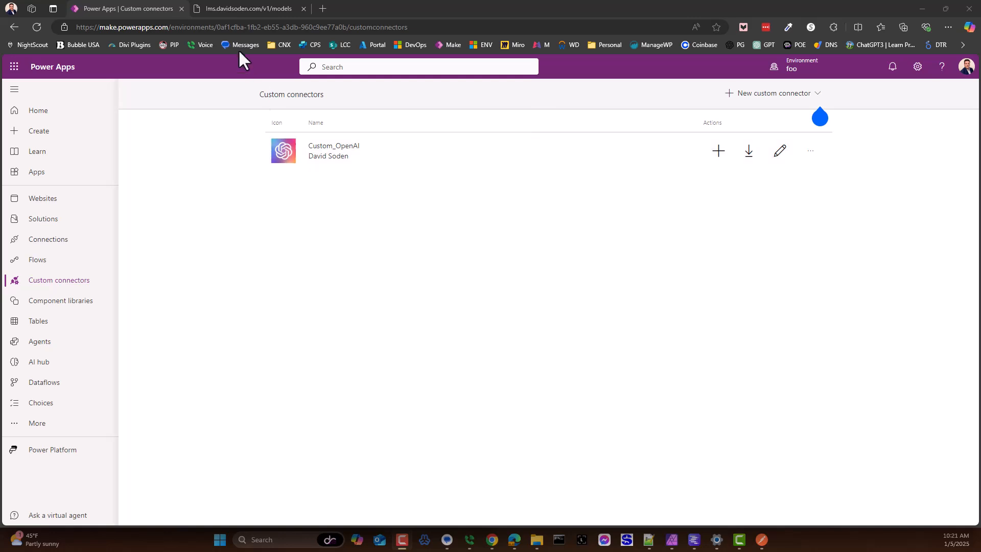
Step: Examine the JSON response of the models endpoint and compare it with the LM Studio server's developer logs
{"action": "left_click", "coordinate": [218, 10]}
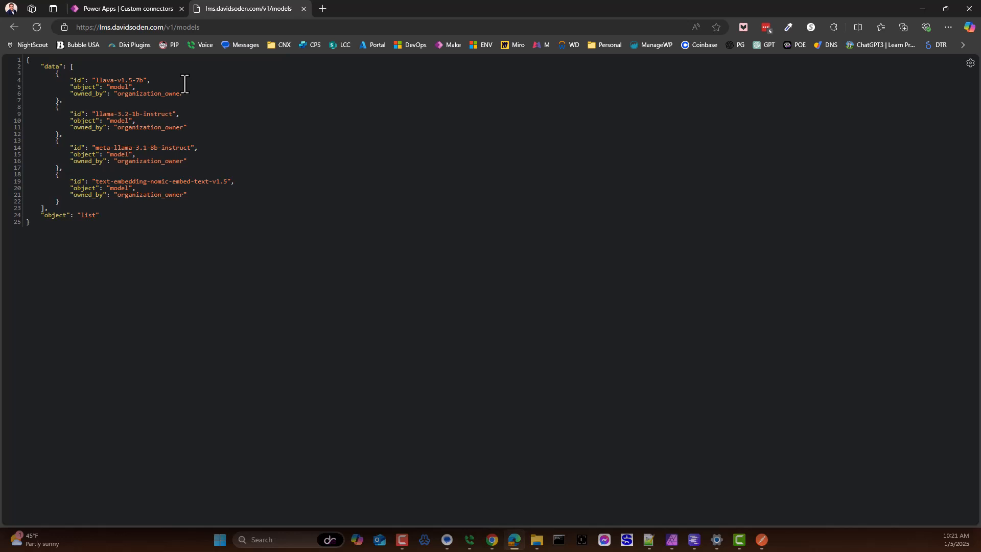
{"action": "left_click", "coordinate": [694, 539]}
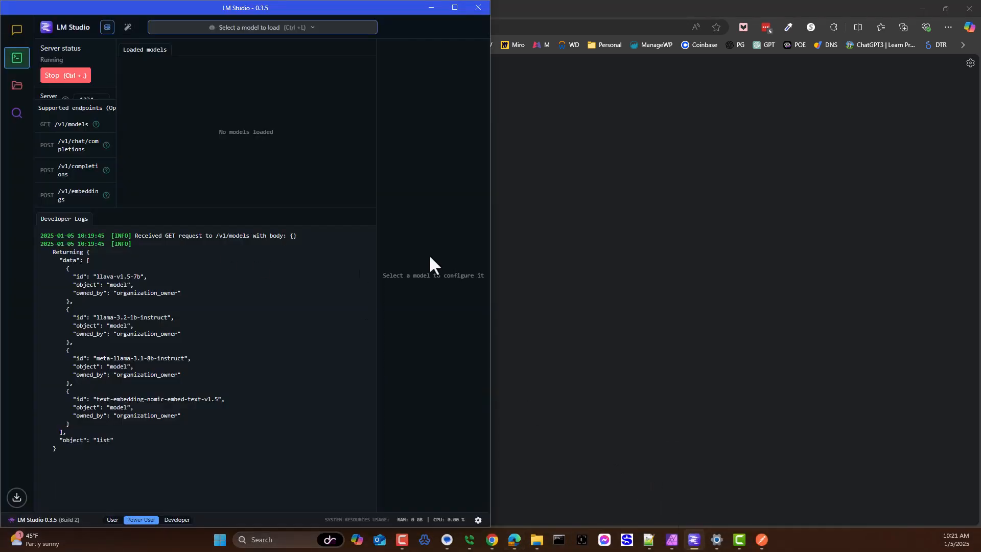
{"action": "left_click", "coordinate": [583, 190]}
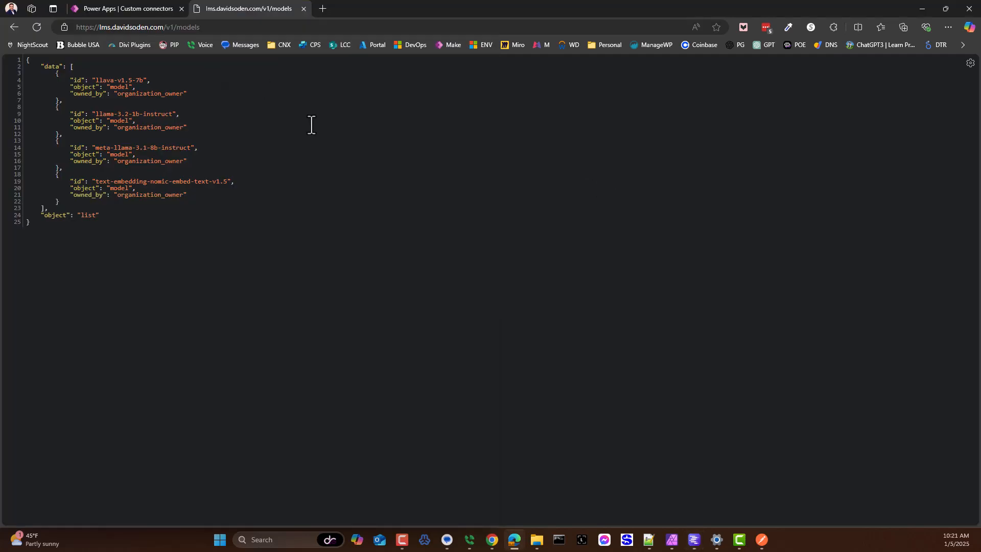
{"action": "left_click", "coordinate": [138, 27]}
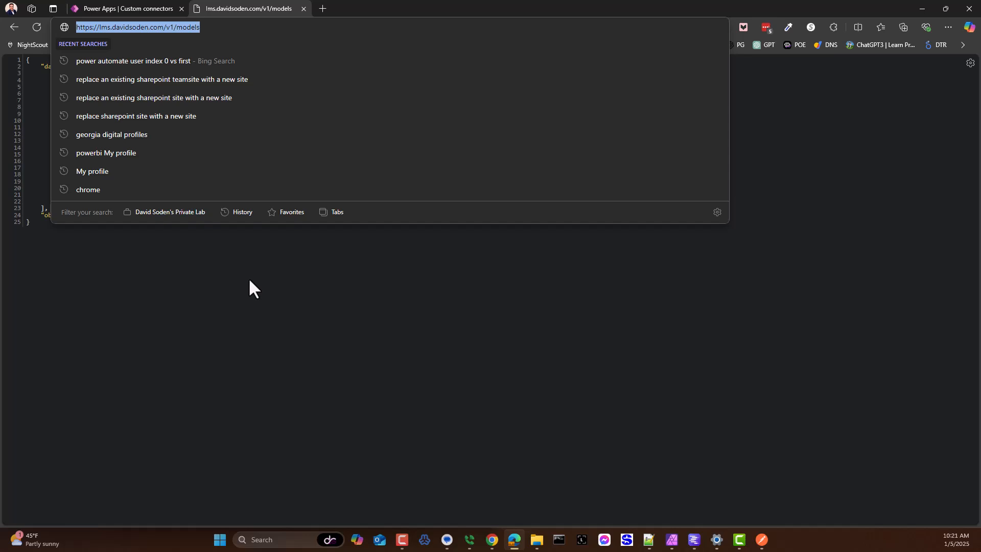
{"action": "left_click", "coordinate": [239, 307]}
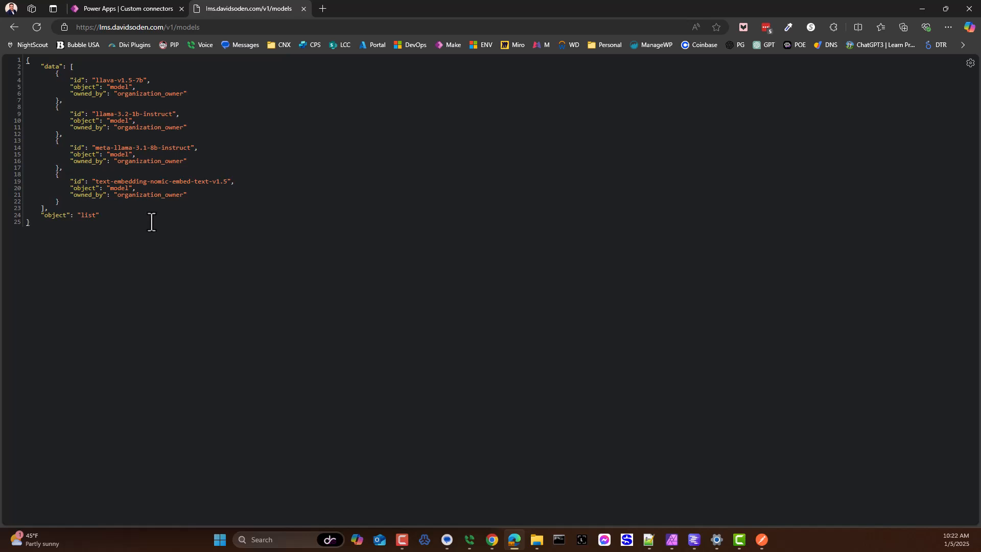
{"action": "left_click", "coordinate": [33, 215]}
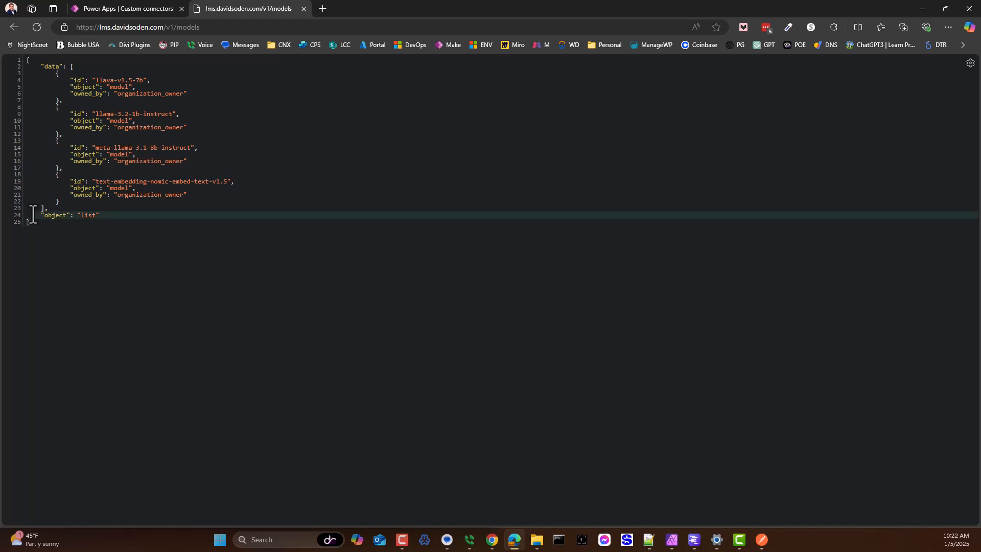
{"action": "key", "text": "ctrl+a"}
{"action": "left_click", "coordinate": [151, 223]}
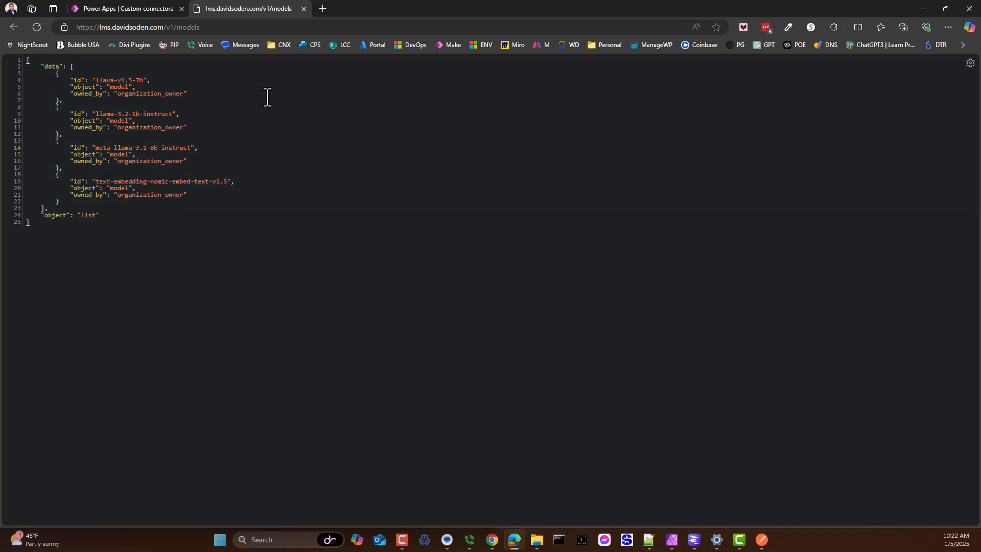
Step: Create a new custom connector from blank in Power Apps with the name LM-STUDIO
{"action": "left_click", "coordinate": [142, 8]}
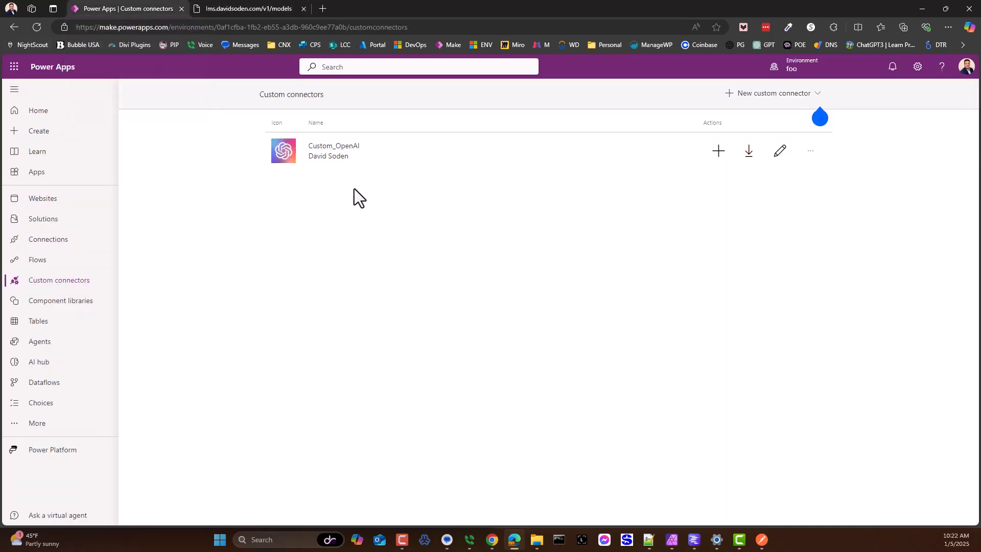
{"action": "left_click", "coordinate": [743, 97]}
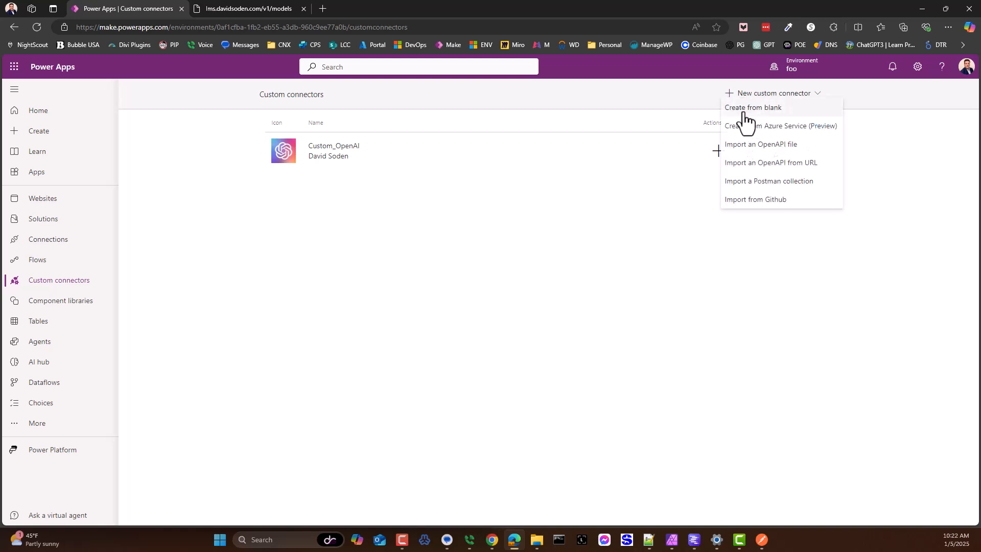
{"action": "left_click", "coordinate": [746, 108]}
{"action": "left_click", "coordinate": [422, 303]}
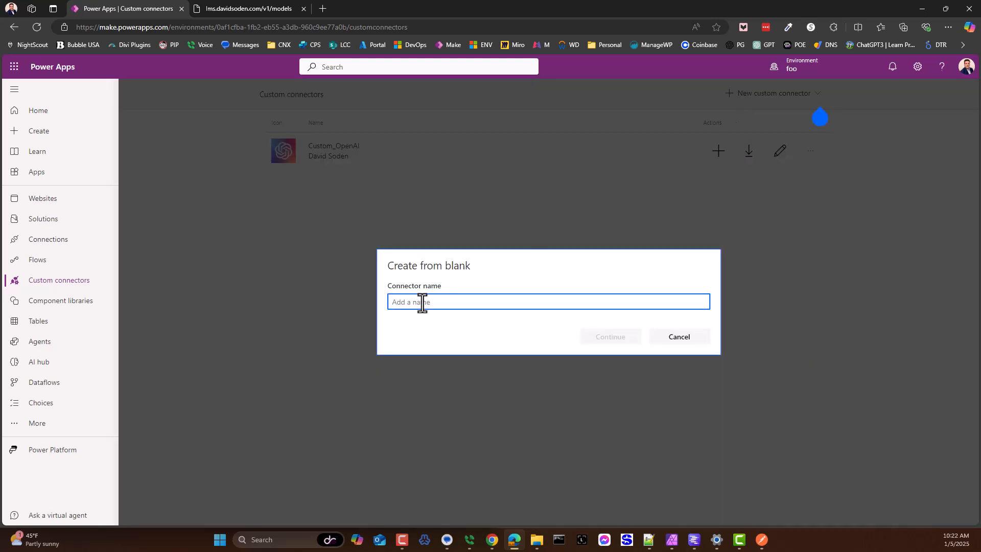
{"action": "type", "text": "LM"}
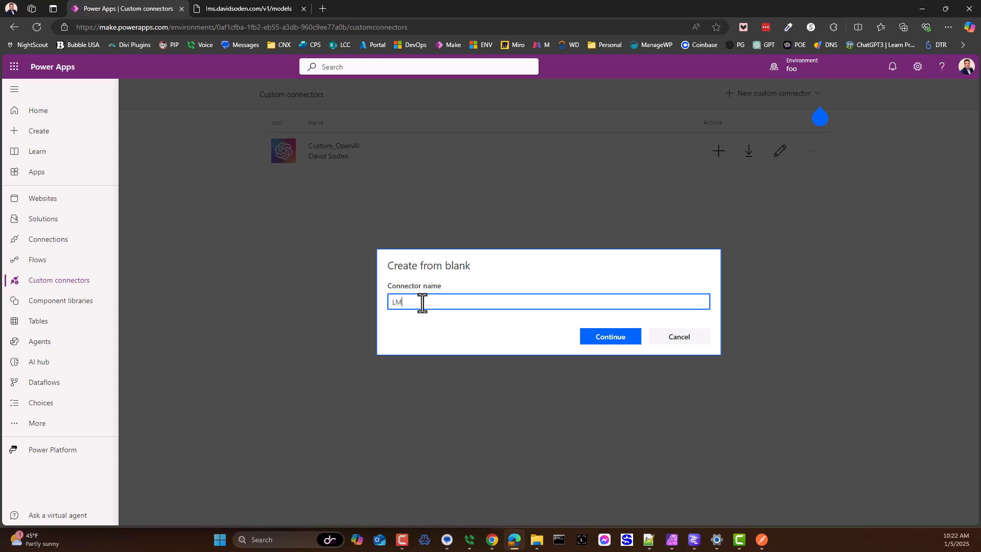
{"action": "type", "text": "STUDIO"}
{"action": "type", "text": "-"}
{"action": "left_click", "coordinate": [609, 337]}
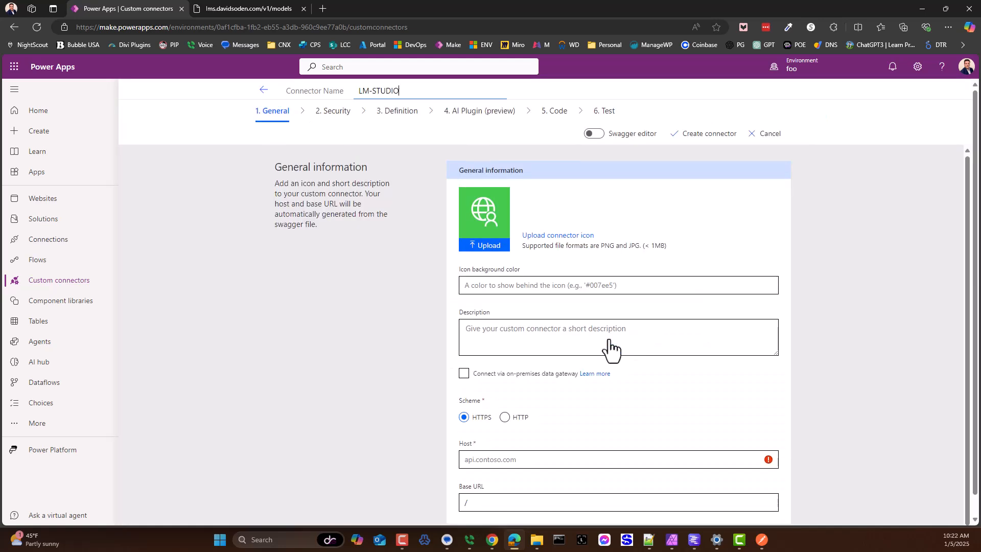
Step: Upload lmstudio.png as the connector icon and set the icon background color to #000
{"action": "left_click", "coordinate": [486, 247]}
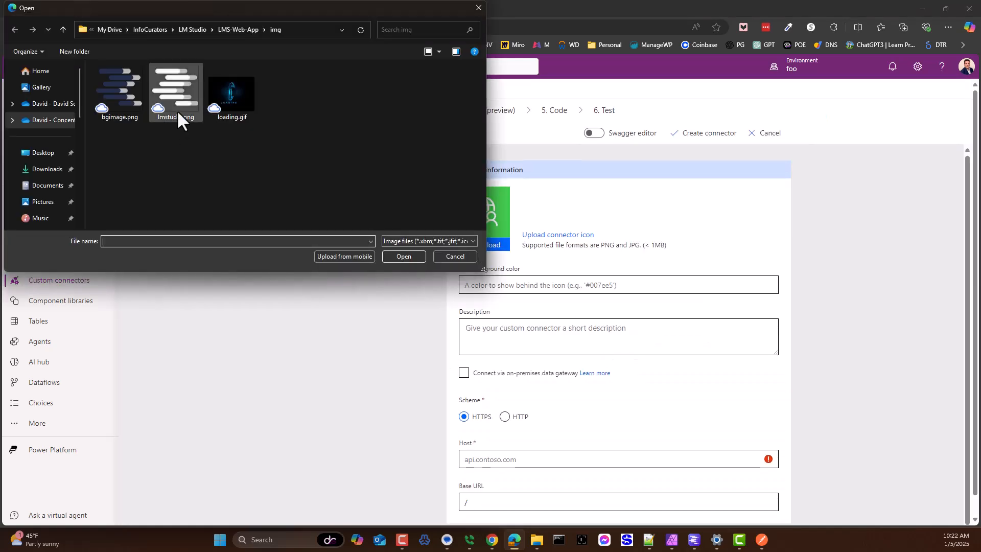
{"action": "left_click", "coordinate": [176, 109]}
{"action": "left_click", "coordinate": [401, 257]}
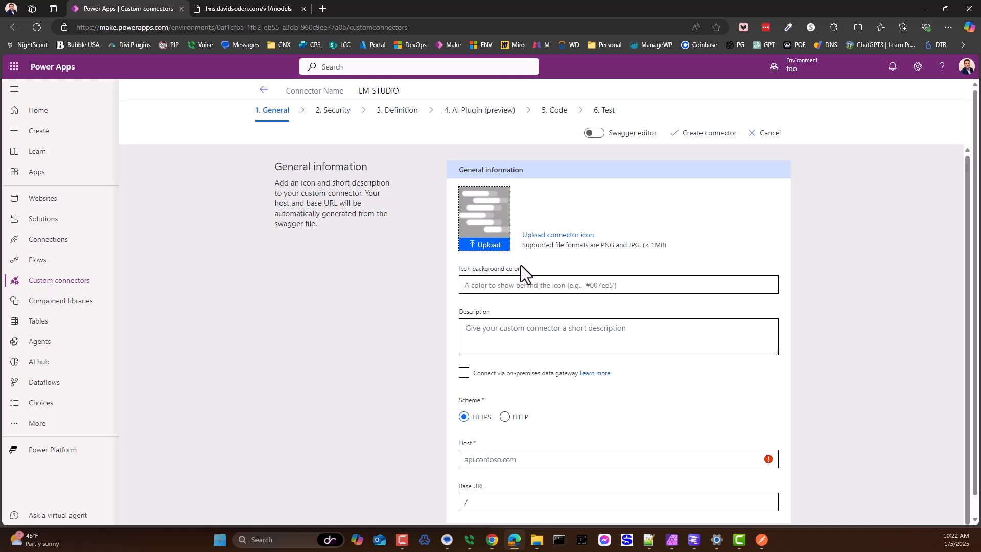
{"action": "left_click", "coordinate": [503, 290]}
{"action": "type", "text": "#000000"}
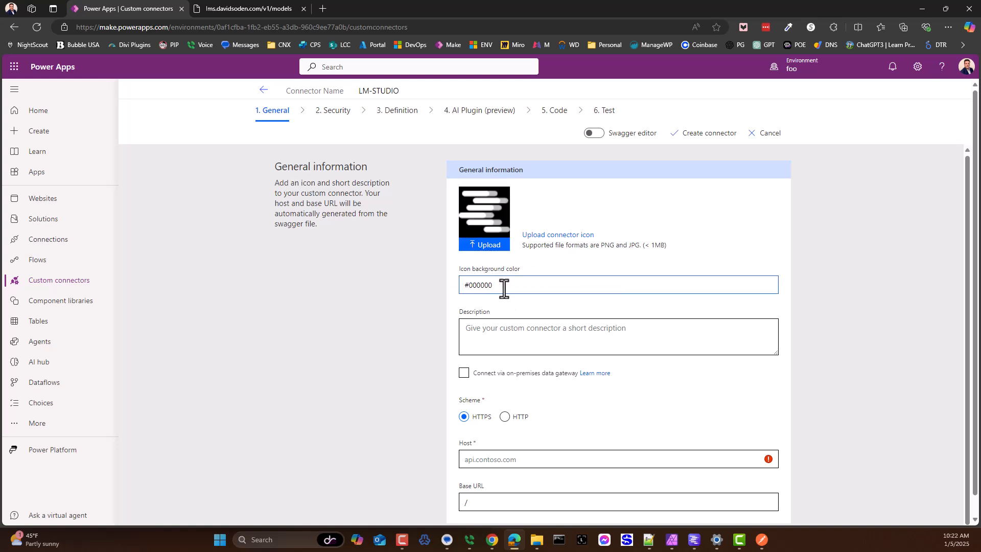
{"action": "left_click_drag", "start_coordinate": [480, 285], "coordinate": [519, 286]}
{"action": "key", "text": "BackSpace"}
Step: Set the connector's host to the domain copied from the models endpoint's address, without protocol, slashes or path
{"action": "scroll", "coordinate": [541, 302], "scroll_direction": "down", "scroll_amount": 1}
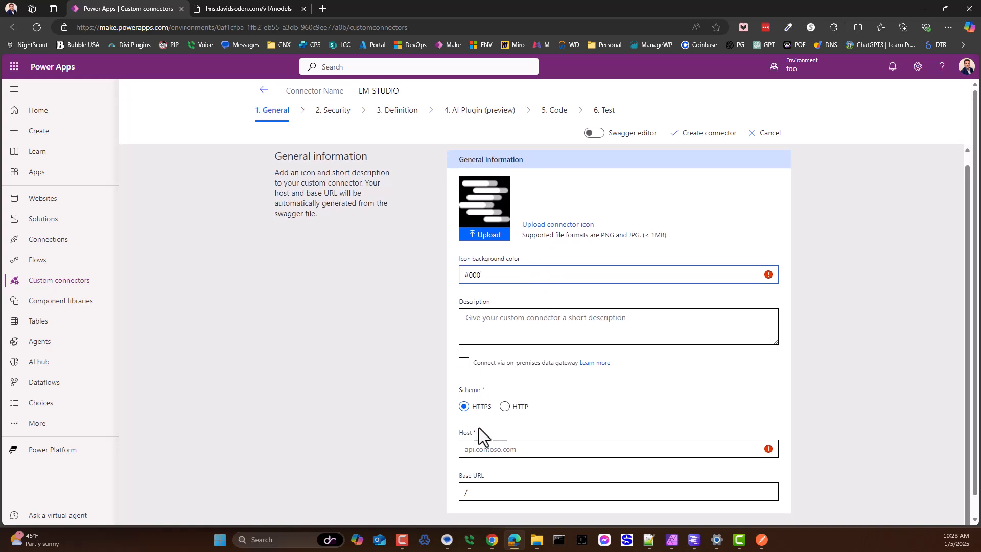
{"action": "left_click", "coordinate": [218, 12]}
{"action": "left_click_drag", "start_coordinate": [97, 27], "coordinate": [164, 29]}
{"action": "key", "text": "ctrl+c"}
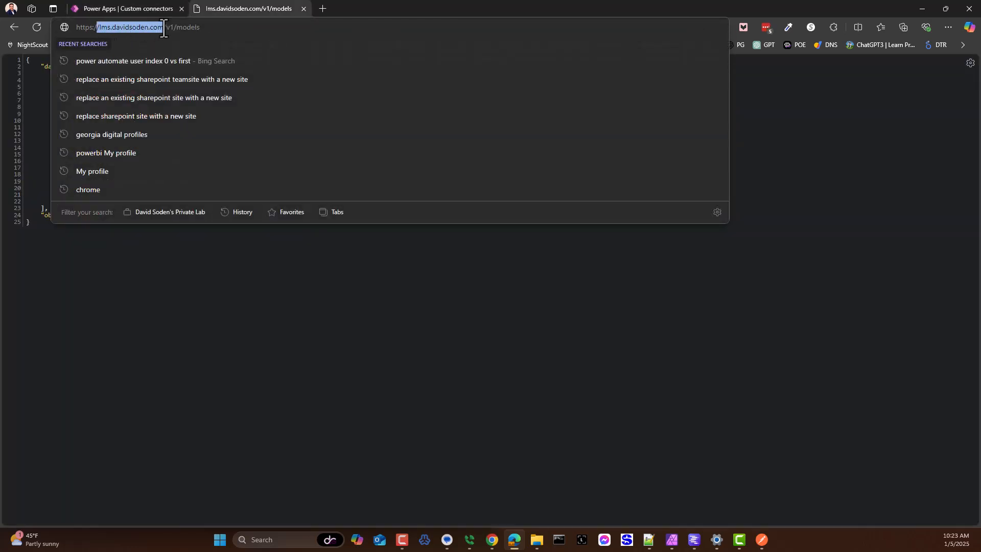
{"action": "left_click", "coordinate": [178, 3]}
{"action": "left_click", "coordinate": [487, 455]}
{"action": "key", "text": "ctrl+v"}
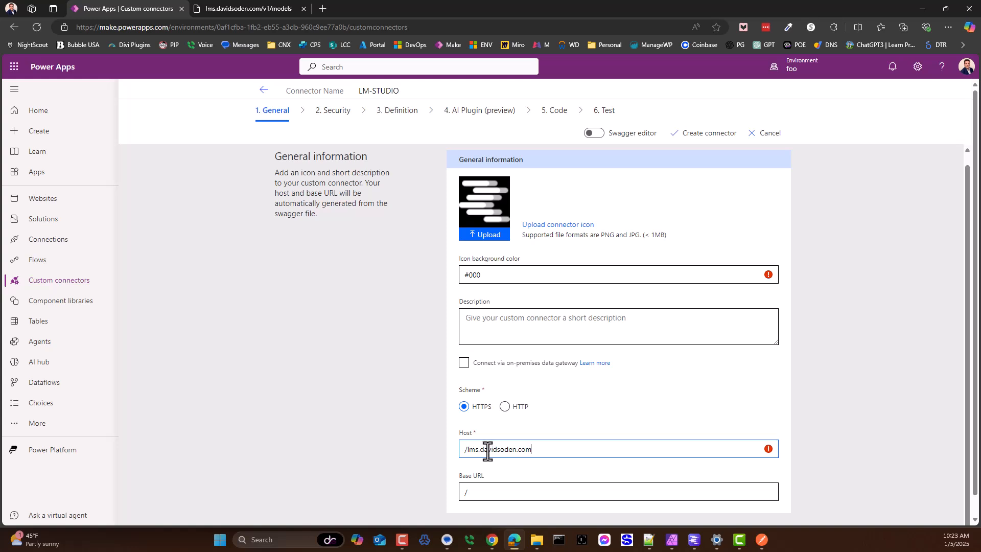
{"action": "scroll", "coordinate": [488, 451], "scroll_direction": "down", "scroll_amount": 1}
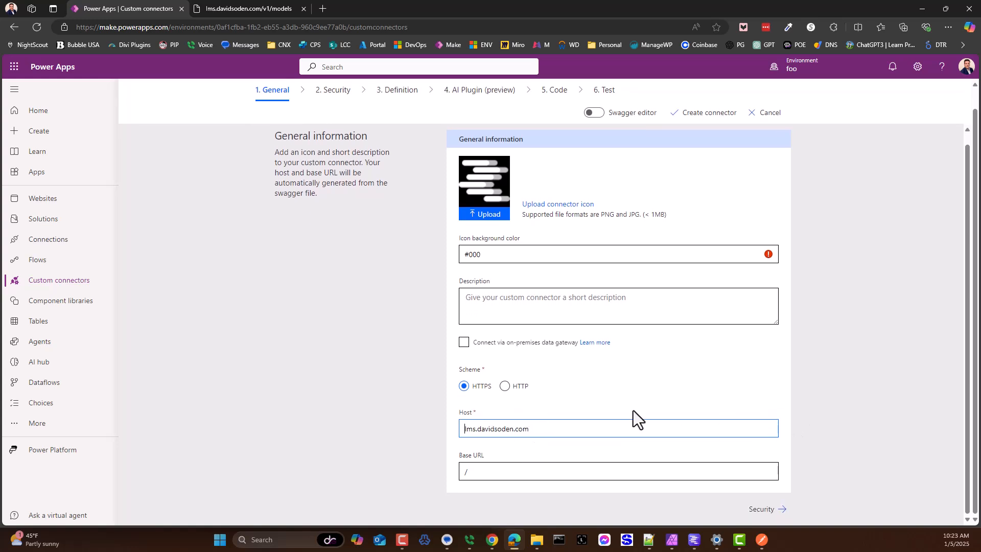
{"action": "left_click_drag", "start_coordinate": [547, 436], "coordinate": [431, 434]}
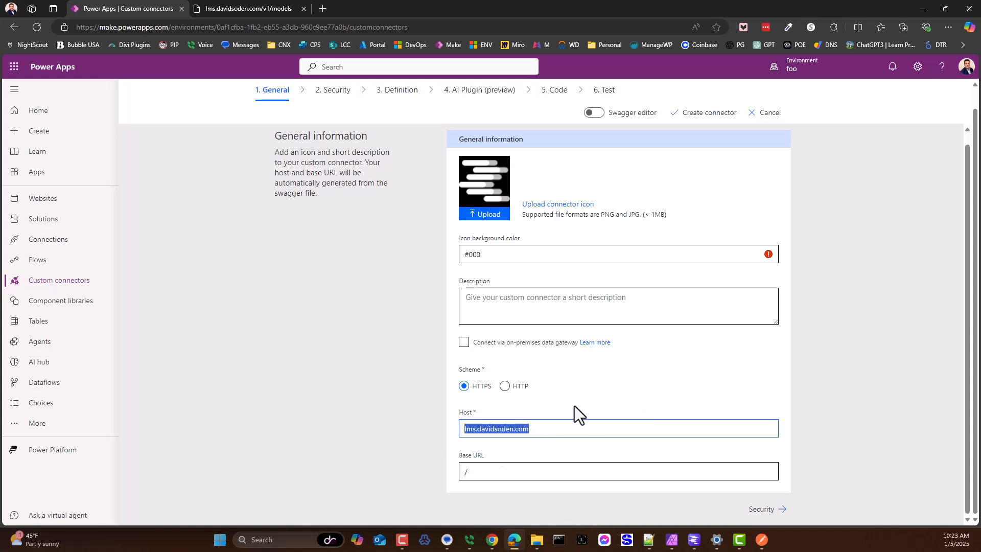
Step: Keep No authentication as the connector's security type and proceed to its definition
{"action": "left_click", "coordinate": [758, 509]}
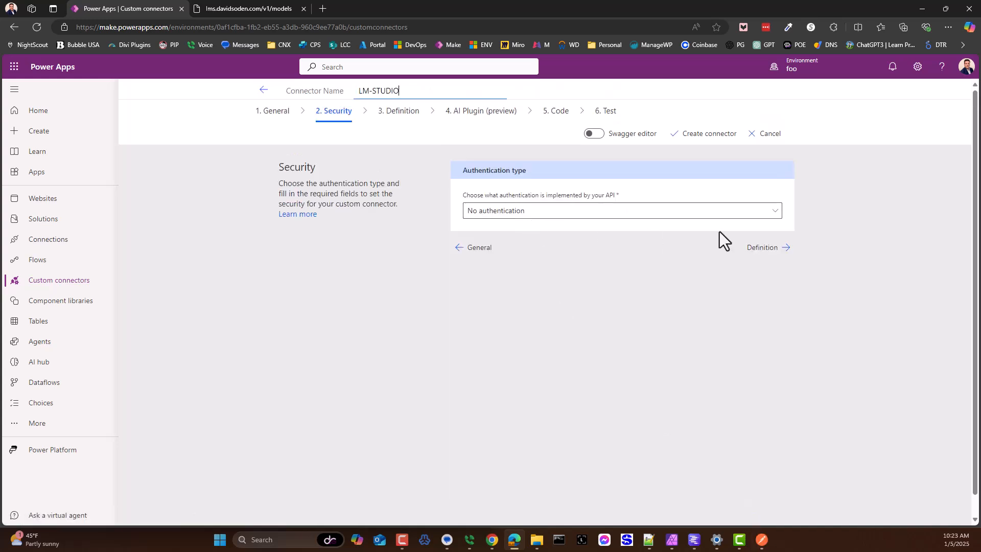
{"action": "left_click", "coordinate": [763, 248]}
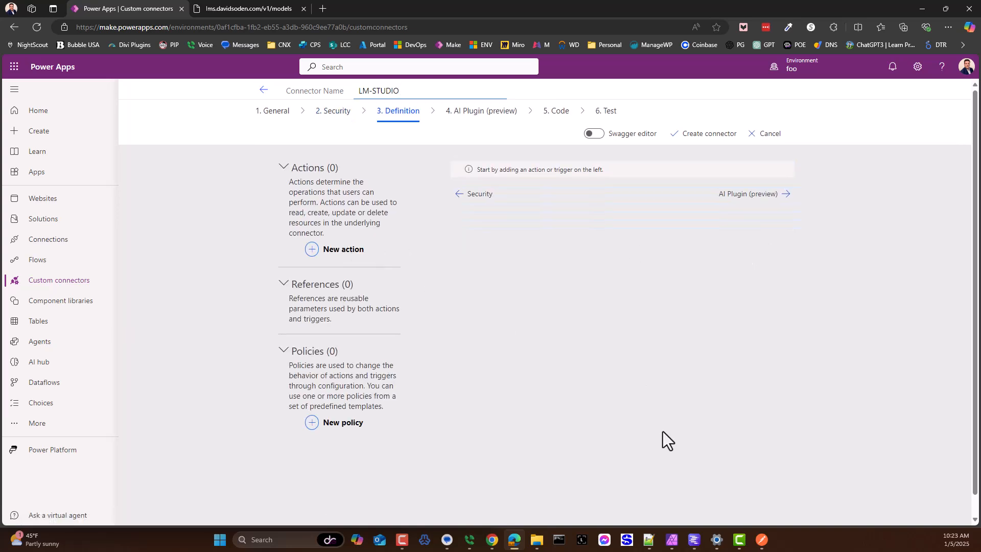
Step: Switch to Postman and view the Models request and the overview of the LM Studio workspace
{"action": "left_click", "coordinate": [762, 542]}
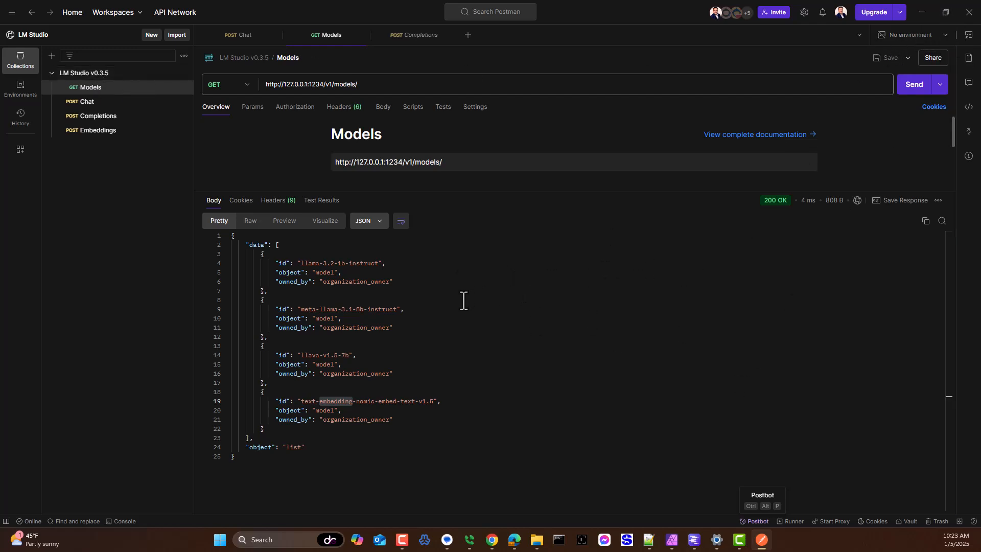
{"action": "double_click", "coordinate": [371, 161]}
{"action": "left_click", "coordinate": [31, 35]}
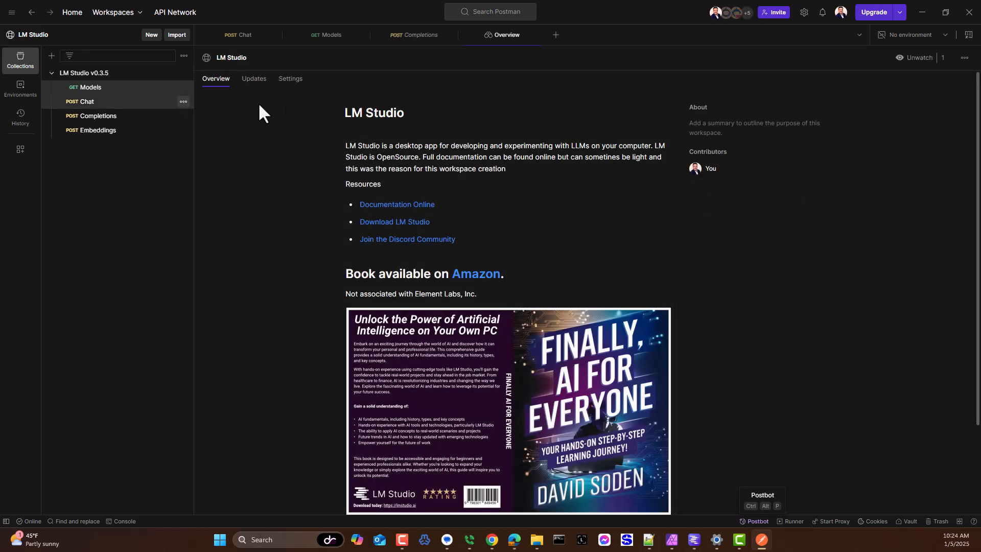
Step: Switch to Chrome, search the web for "postman lm studio" and open the LM Studio v0.3.5 collection
{"action": "left_click", "coordinate": [492, 540]}
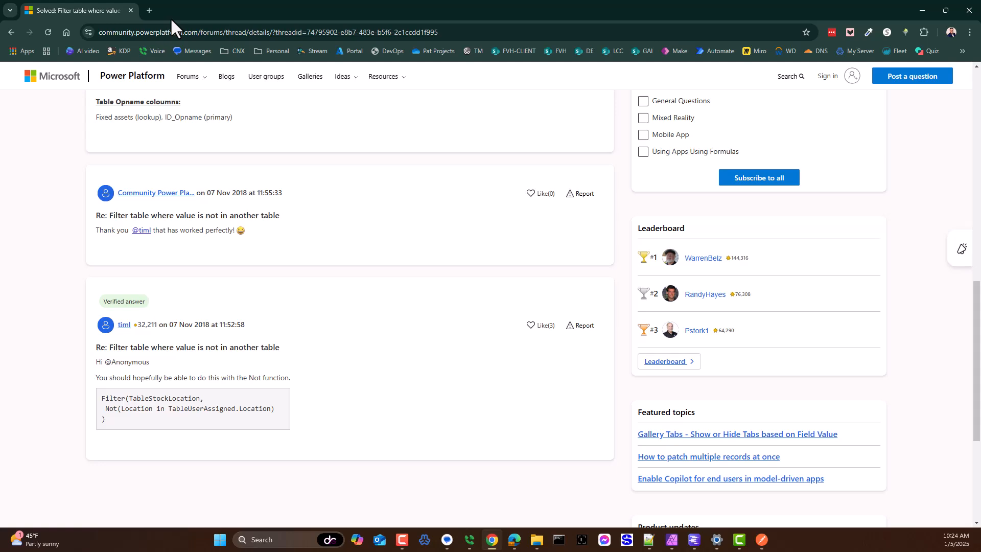
{"action": "scroll", "coordinate": [156, 69], "scroll_direction": "up", "scroll_amount": 10}
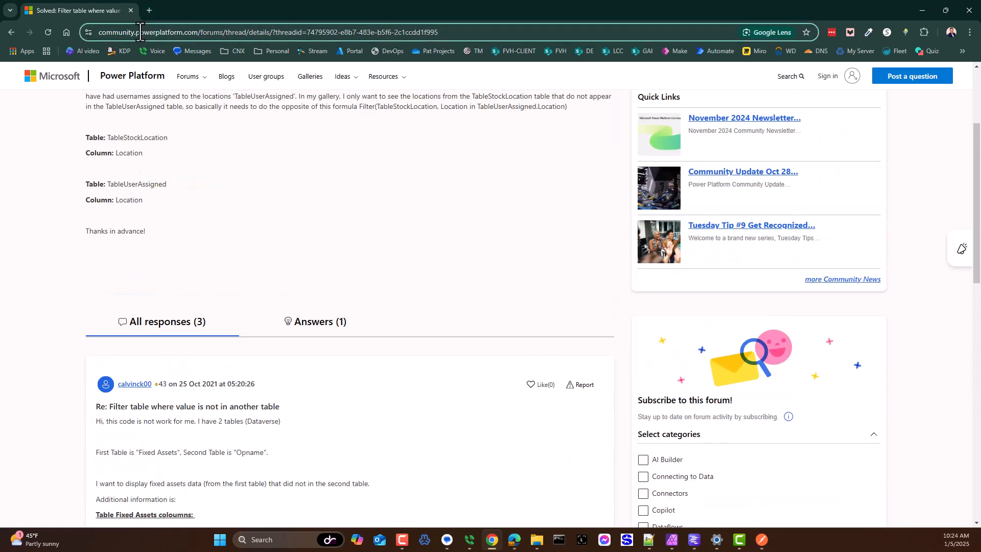
{"action": "left_click", "coordinate": [140, 31]}
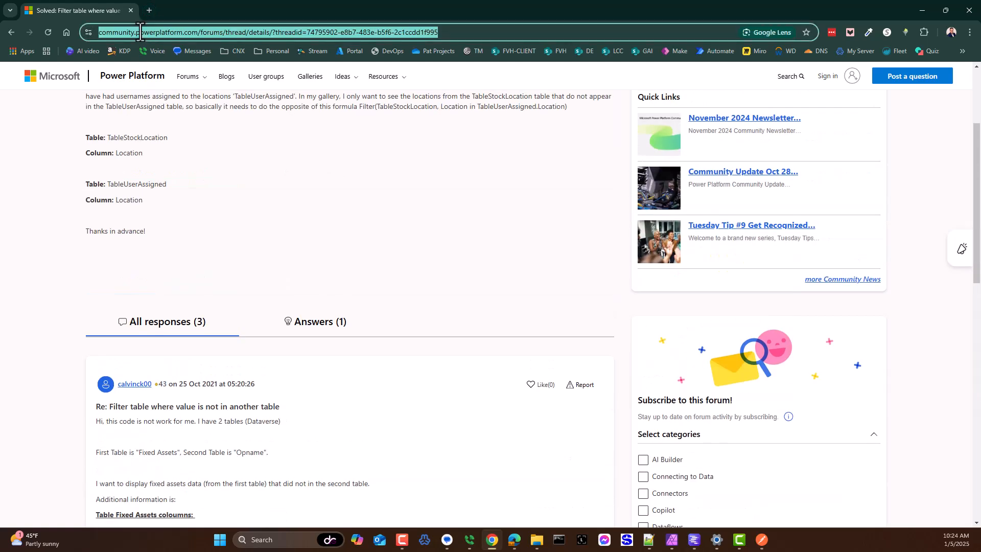
{"action": "type", "text": "post"}
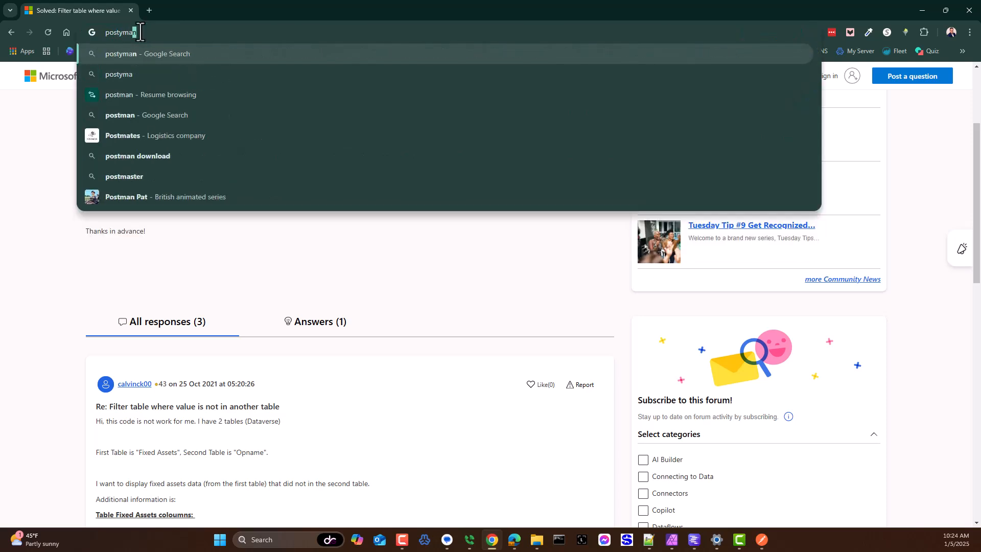
{"action": "type", "text": "man "}
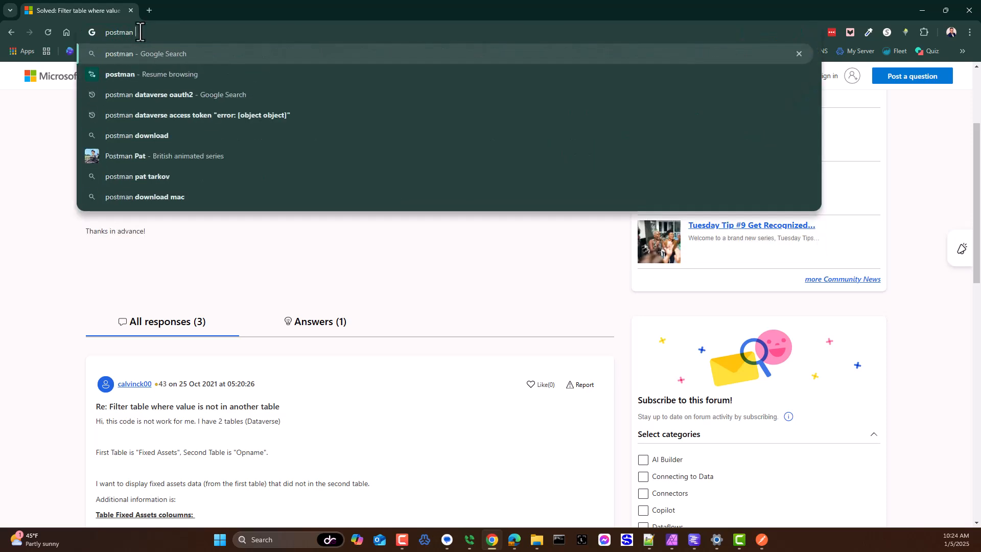
{"action": "type", "text": "lm st"}
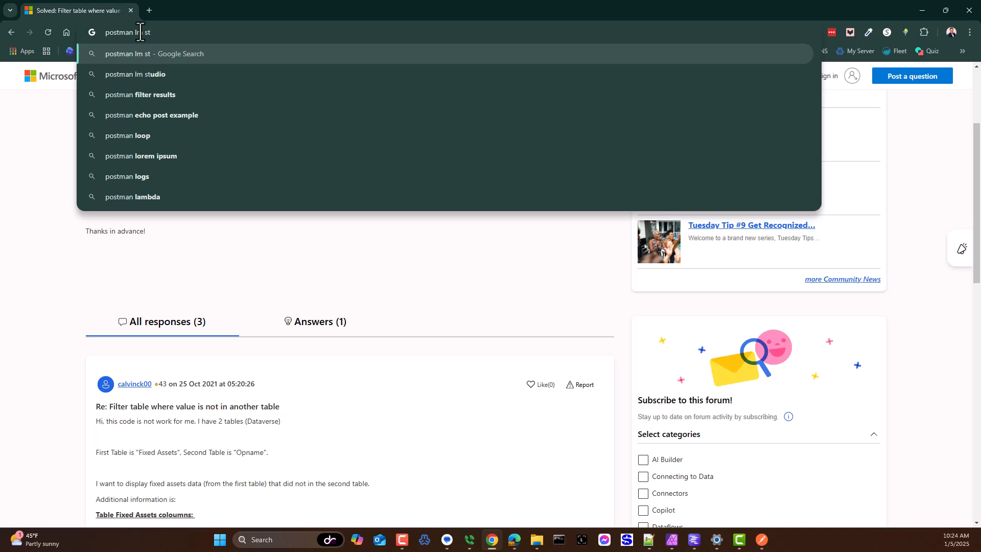
{"action": "type", "text": "udio"}
{"action": "key", "text": "Return"}
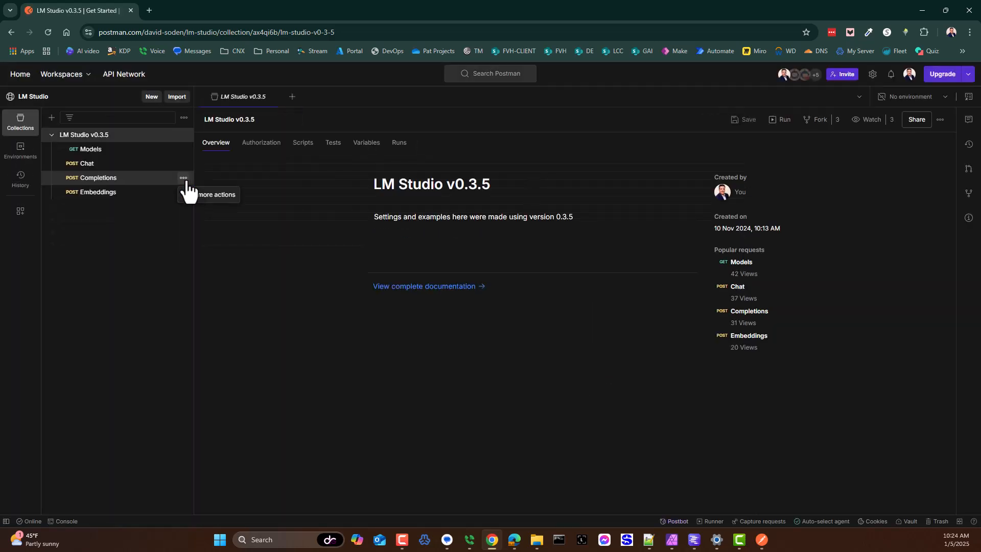
Step: Sign out of Postman on the web and return to the "postman lm studio" search results
{"action": "left_click", "coordinate": [909, 75]}
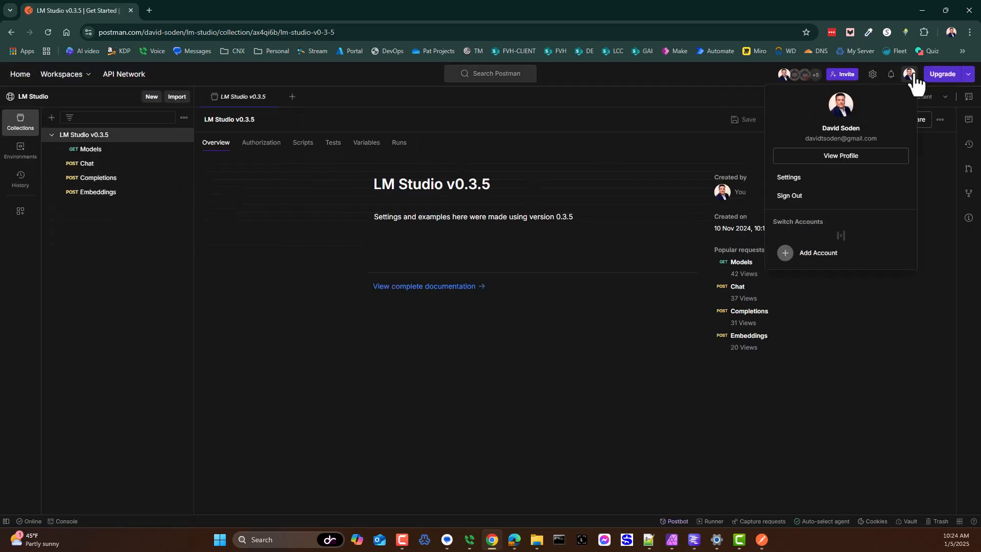
{"action": "left_click", "coordinate": [792, 196]}
{"action": "left_click", "coordinate": [500, 322]}
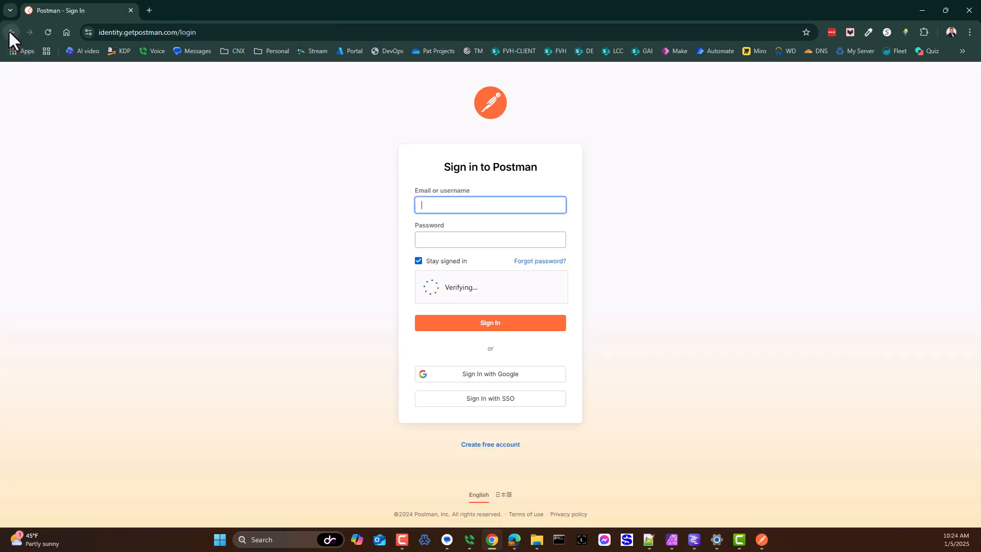
{"action": "right_click", "coordinate": [8, 30]}
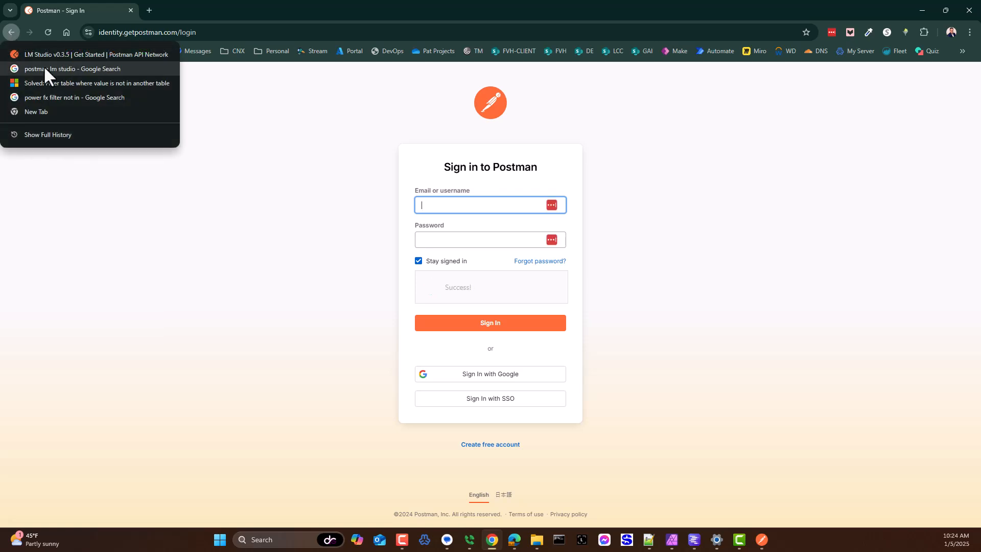
{"action": "left_click", "coordinate": [48, 65]}
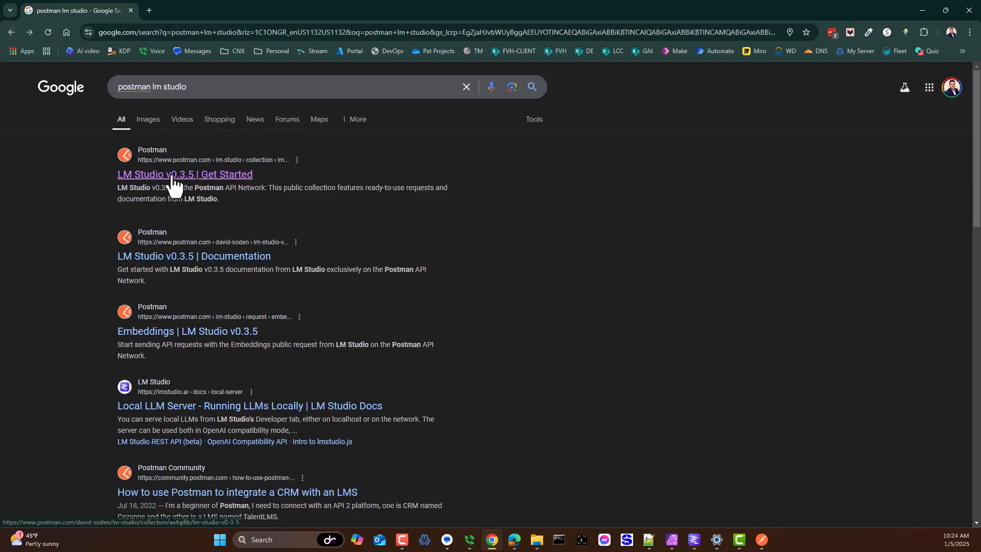
Step: Open the LM Studio v0.3.5 collection from the search results, view its complete documentation and return to the collection overview
{"action": "left_click", "coordinate": [173, 176]}
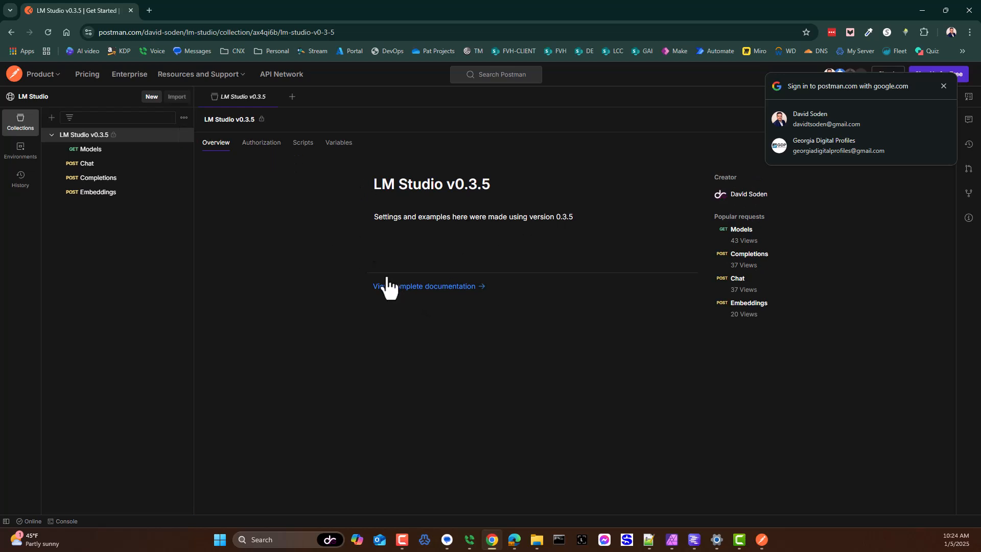
{"action": "left_click", "coordinate": [407, 286]}
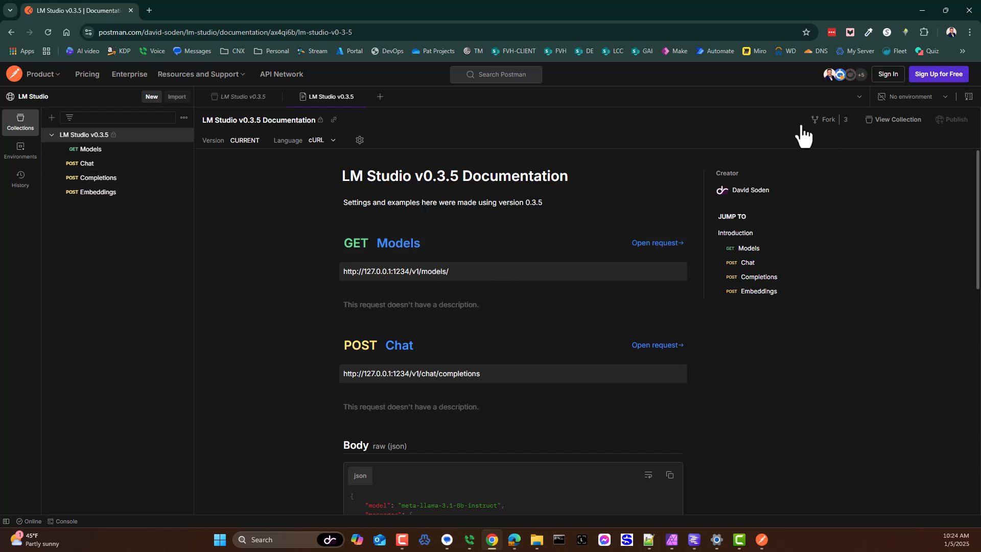
{"action": "left_click_drag", "start_coordinate": [794, 195], "coordinate": [761, 208]}
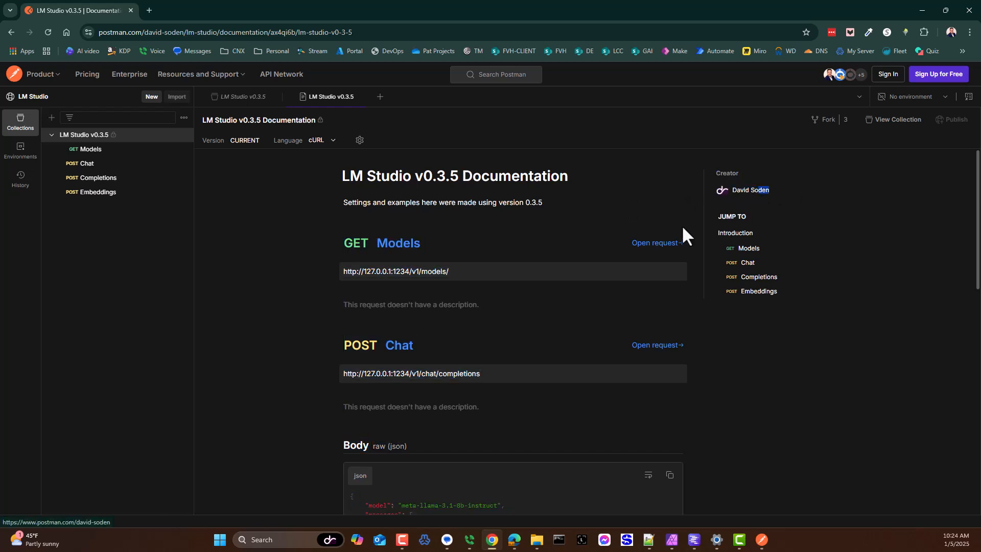
{"action": "left_click", "coordinate": [84, 136]}
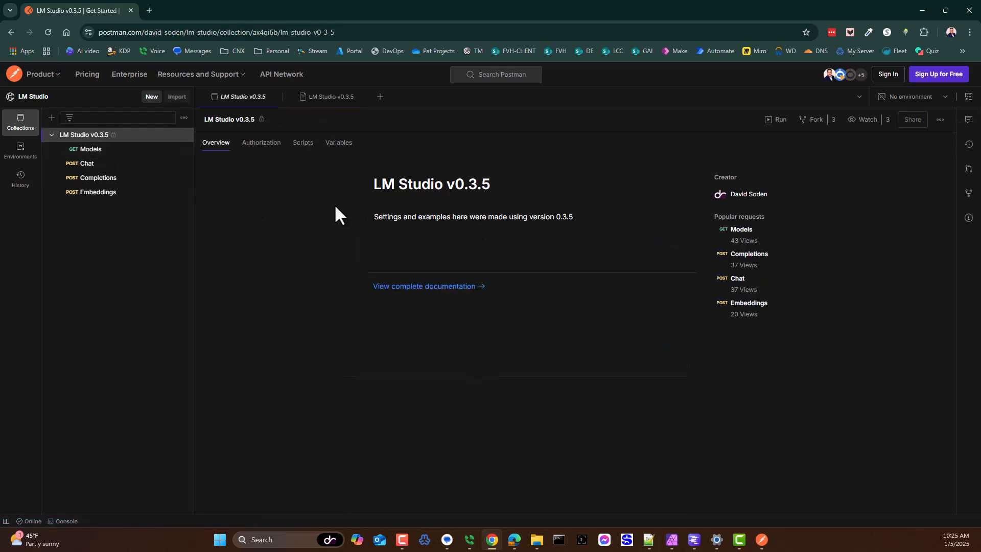
Step: Sign in to Postman on the web with the personal Google account
{"action": "left_click", "coordinate": [887, 76]}
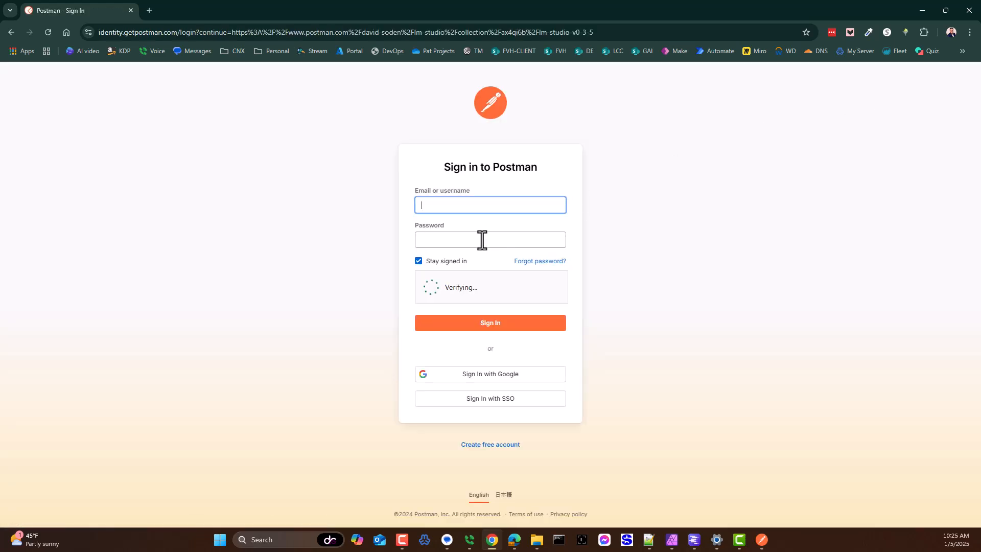
{"action": "left_click", "coordinate": [492, 381]}
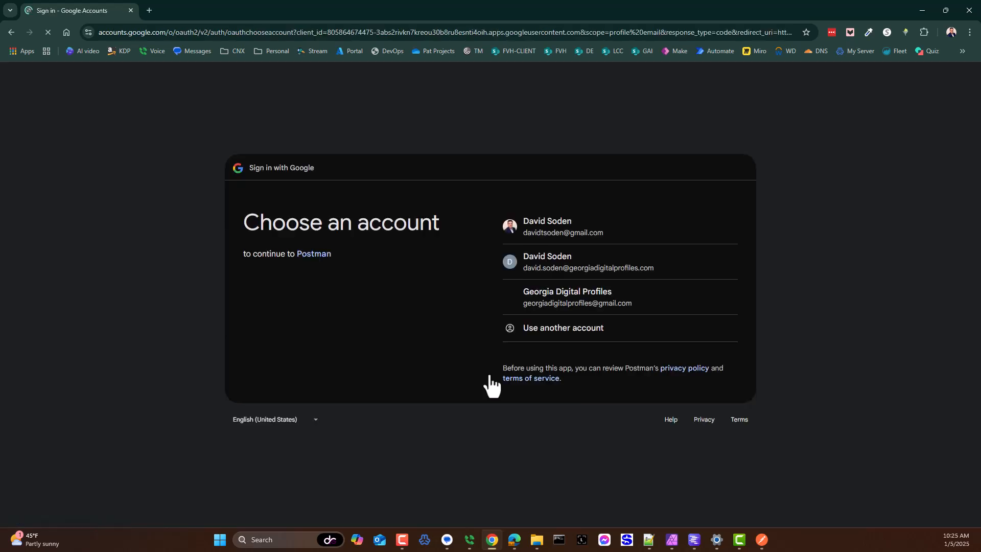
{"action": "left_click", "coordinate": [560, 231]}
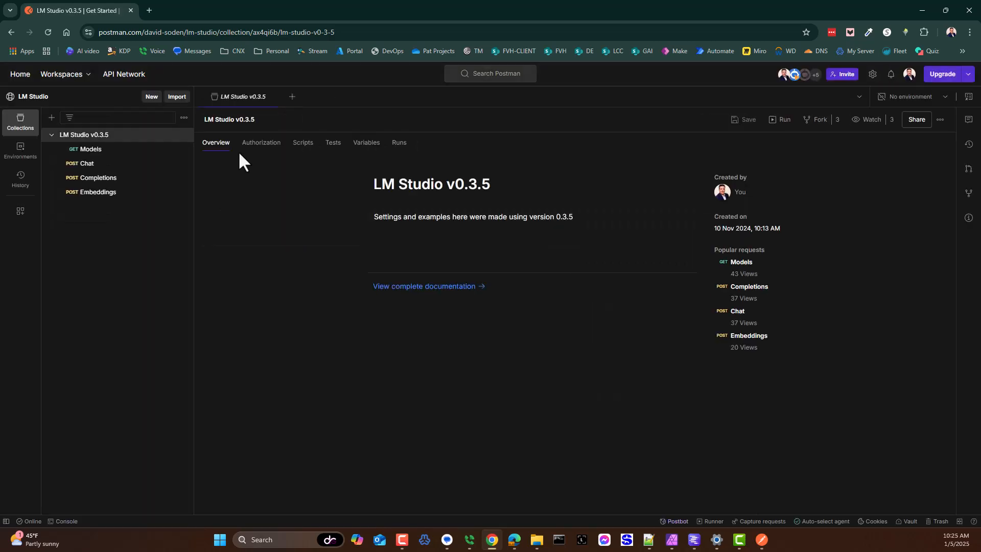
Step: Look through the LM Studio workspace overview and return to the LM Studio v0.3.5 collection
{"action": "left_click", "coordinate": [32, 97]}
{"action": "scroll", "coordinate": [449, 286], "scroll_direction": "down", "scroll_amount": 4}
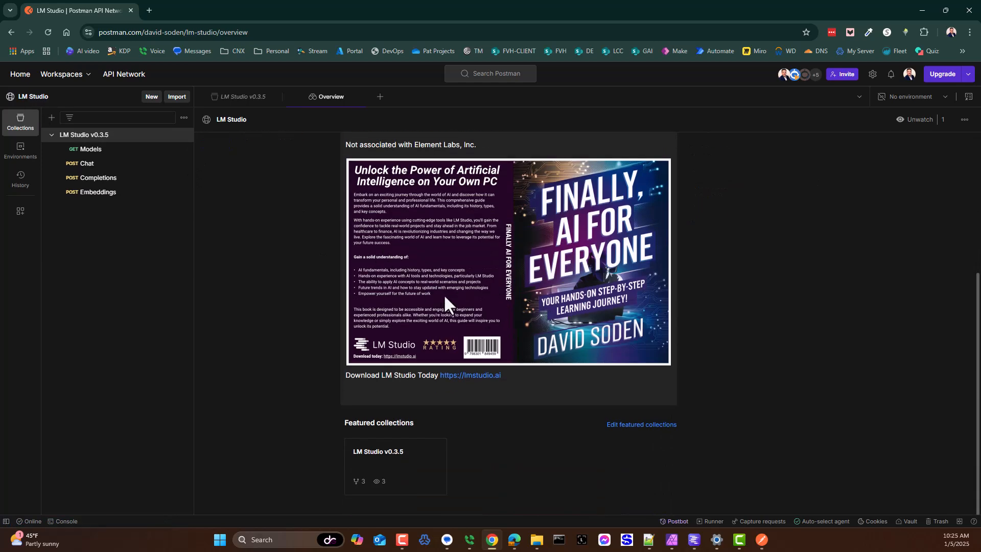
{"action": "scroll", "coordinate": [438, 301], "scroll_direction": "up", "scroll_amount": 4}
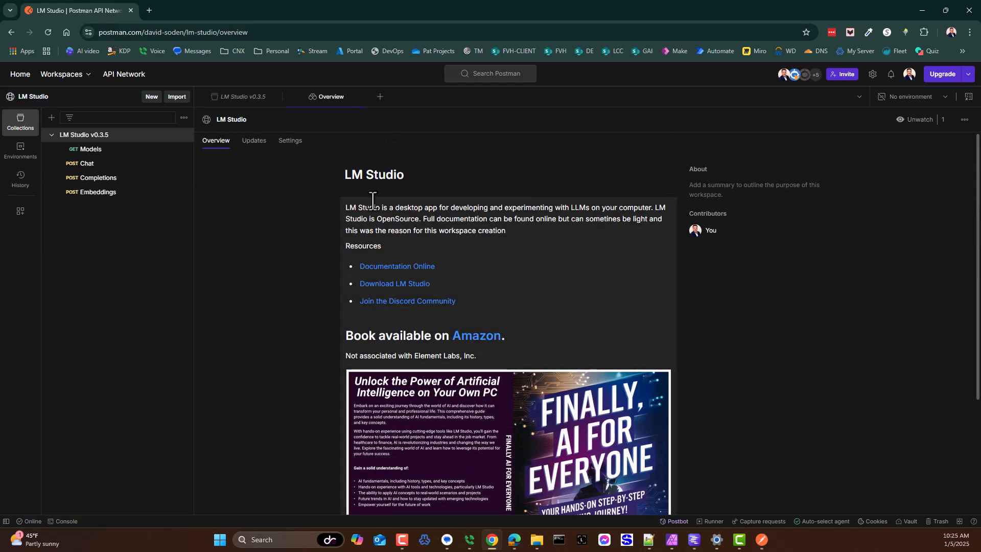
{"action": "left_click", "coordinate": [86, 136]}
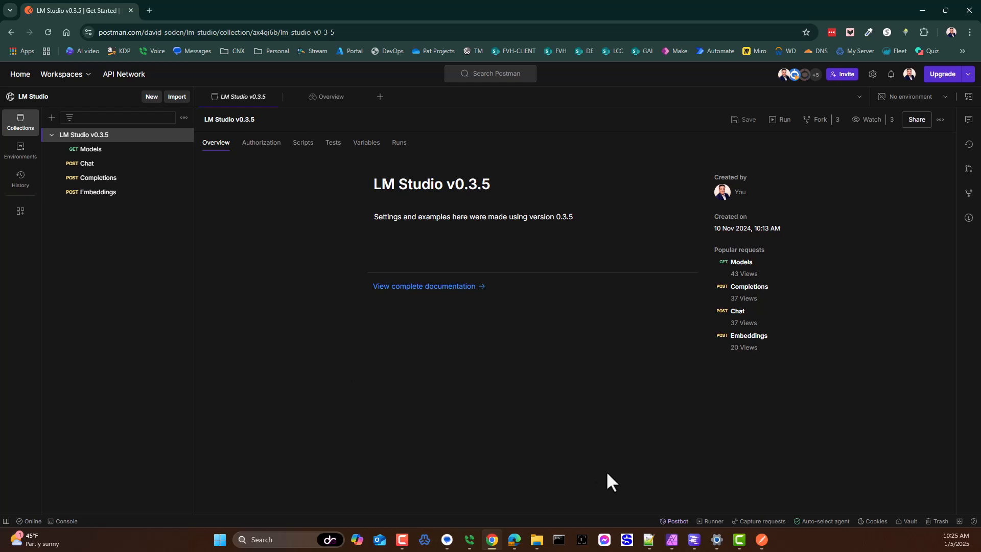
Step: Glance at the LM Studio server window, close Chrome and switch to the Postman desktop app
{"action": "left_click", "coordinate": [693, 539]}
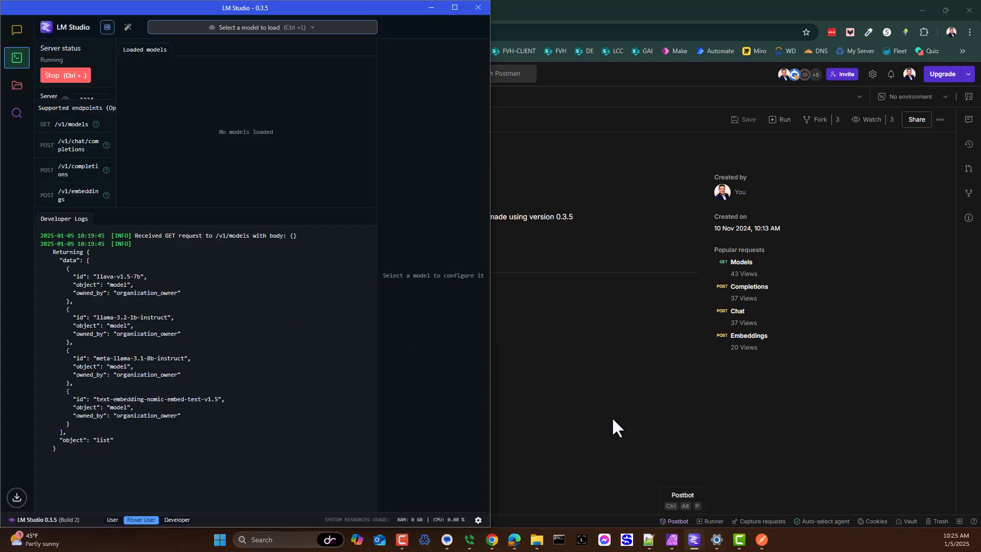
{"action": "left_click", "coordinate": [799, 427]}
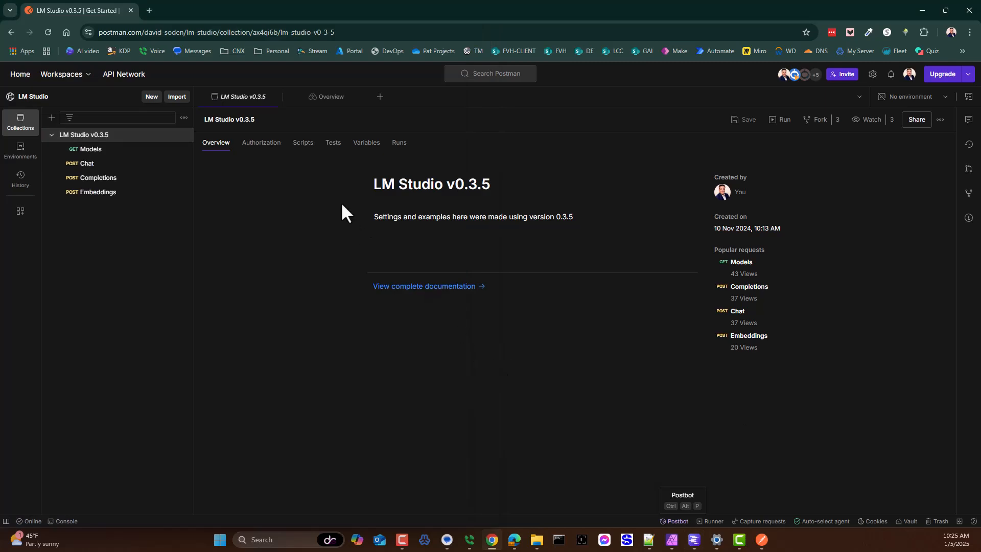
{"action": "left_click", "coordinate": [969, 10]}
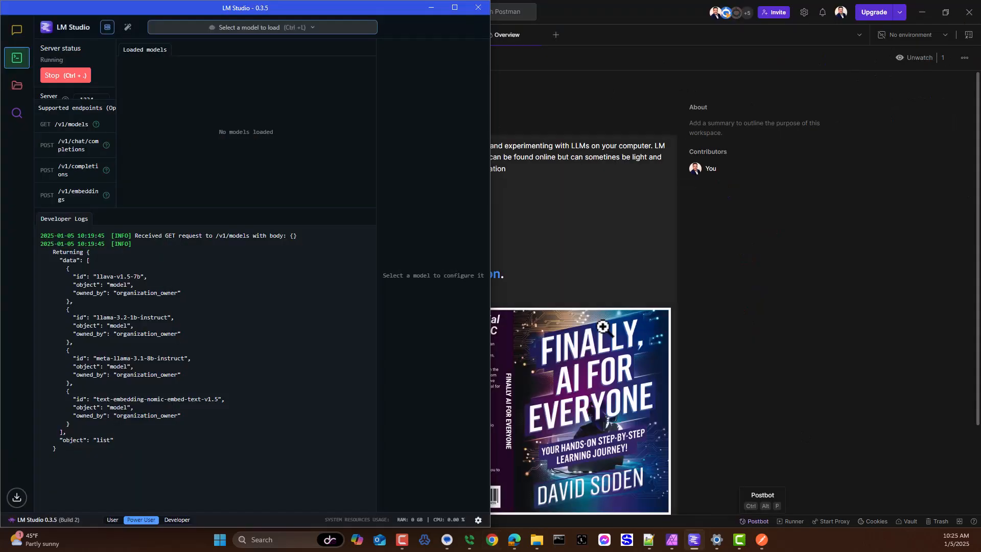
{"action": "left_click", "coordinate": [841, 306]}
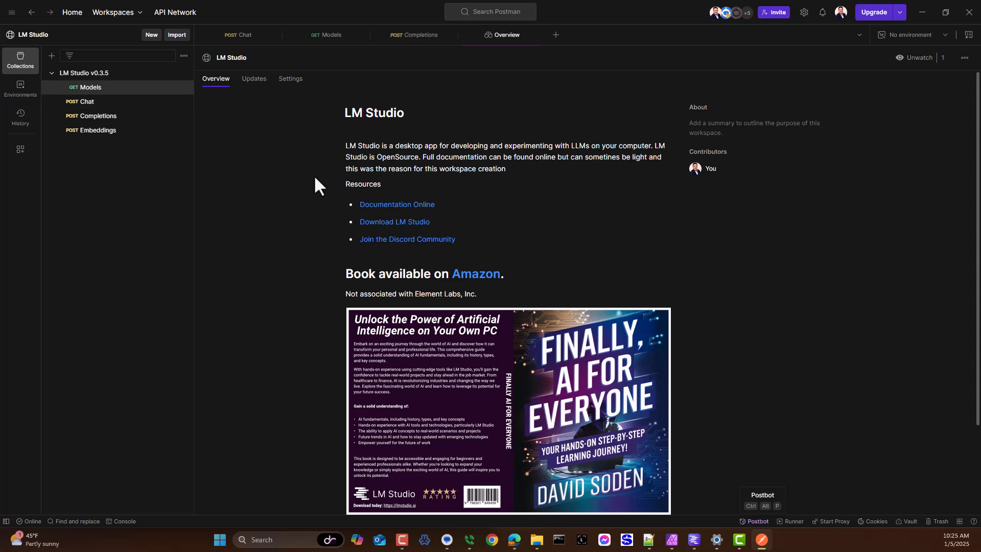
Step: Close all open request and overview tabs, leaving only a freshly opened Models request
{"action": "left_click", "coordinate": [87, 88]}
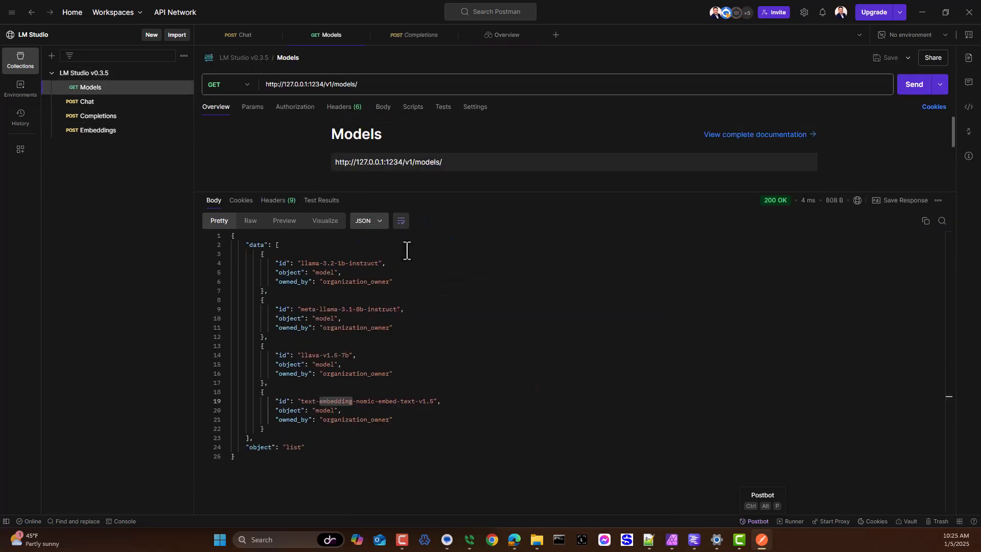
{"action": "left_click", "coordinate": [276, 35]}
{"action": "left_click", "coordinate": [275, 35]}
{"action": "left_click", "coordinate": [276, 36]}
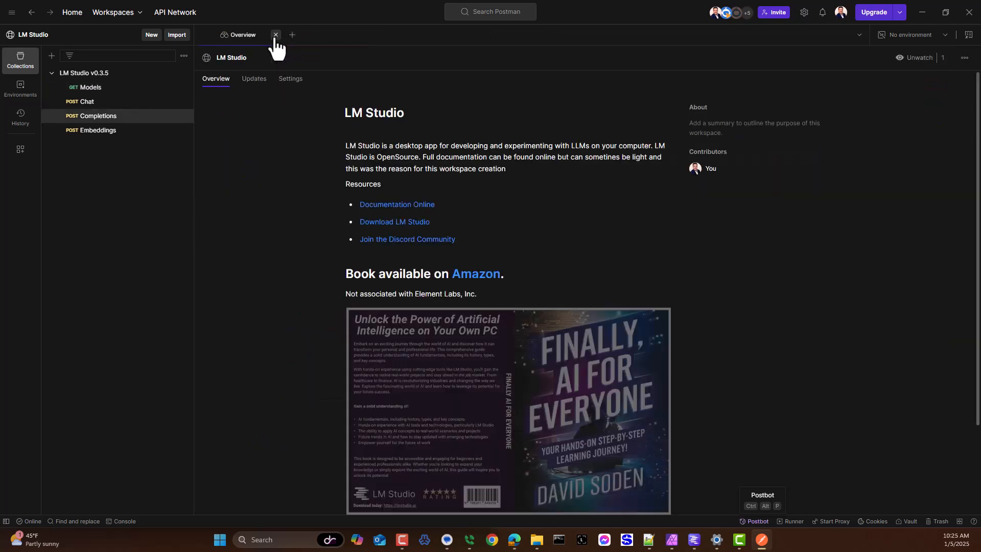
{"action": "left_click", "coordinate": [276, 36]}
{"action": "left_click", "coordinate": [75, 90]}
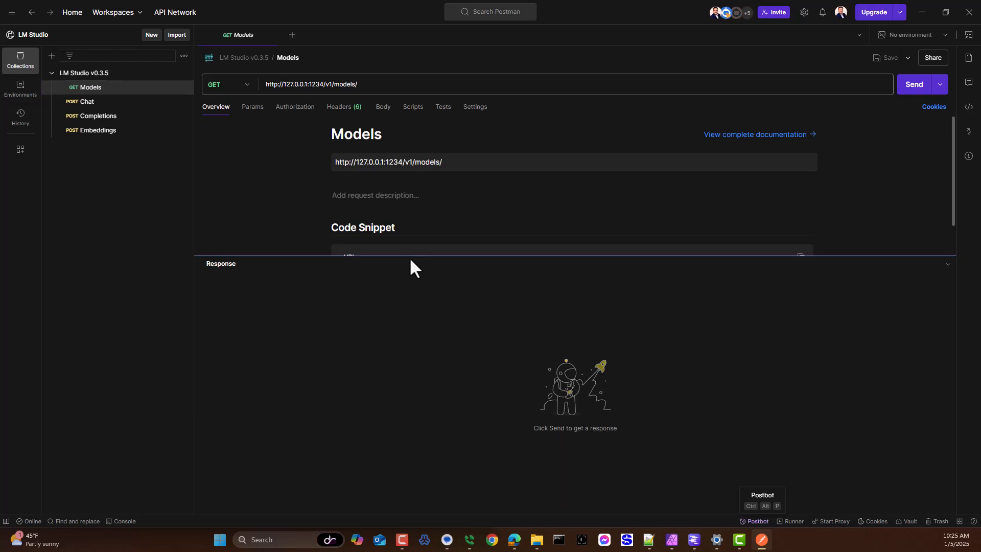
Step: Examine the collection's available actions and the Models request's method options, headers and body settings
{"action": "left_click_drag", "start_coordinate": [409, 256], "coordinate": [421, 330]}
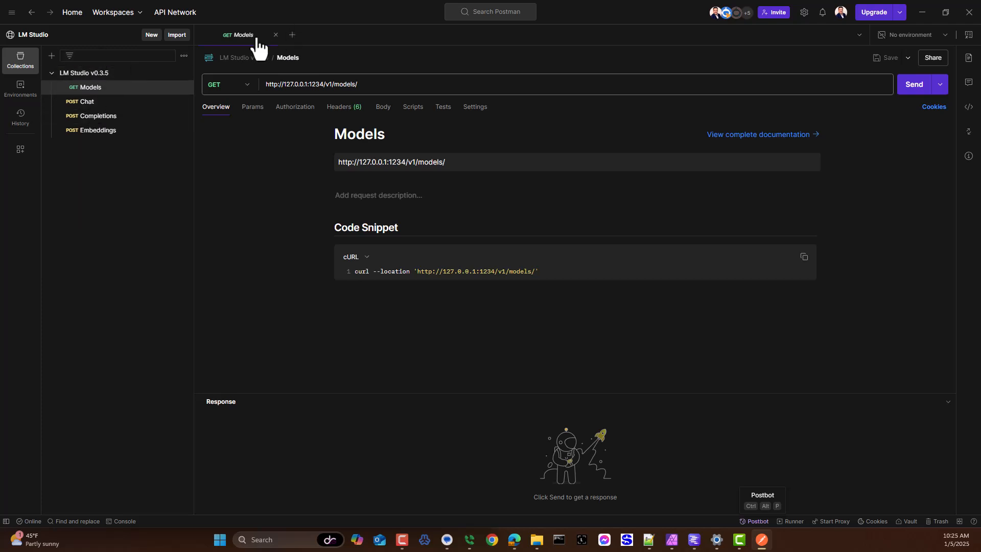
{"action": "left_click", "coordinate": [183, 73]}
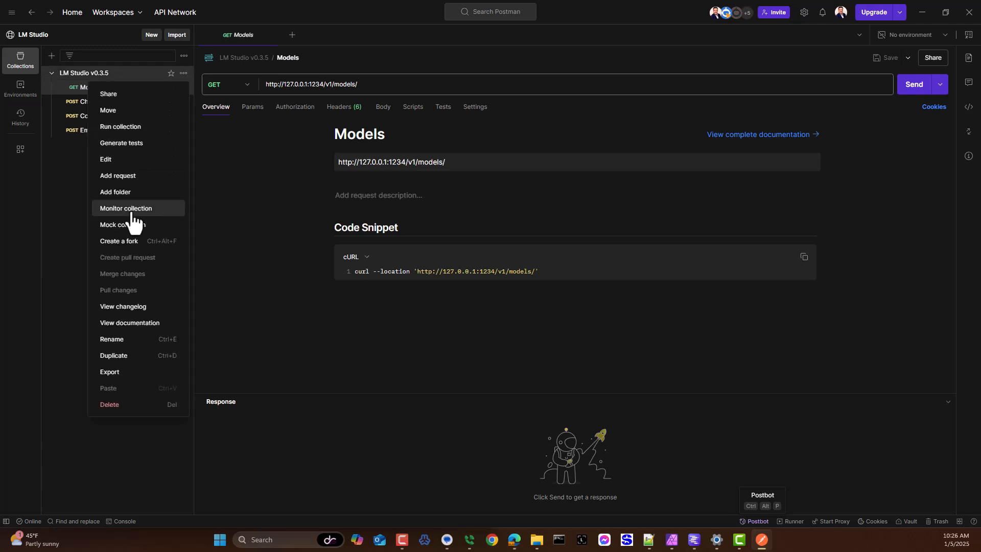
{"action": "left_click", "coordinate": [55, 189]}
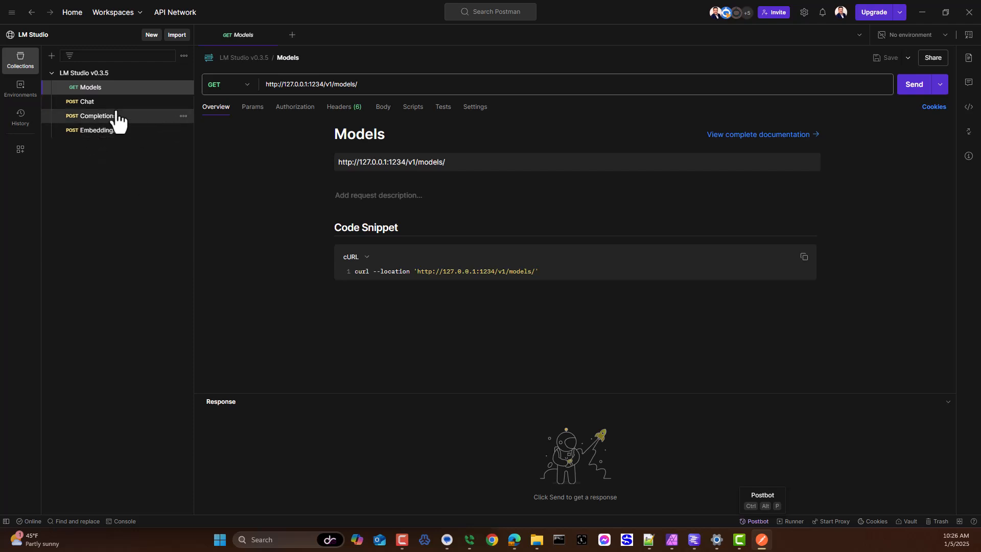
{"action": "left_click", "coordinate": [248, 86]}
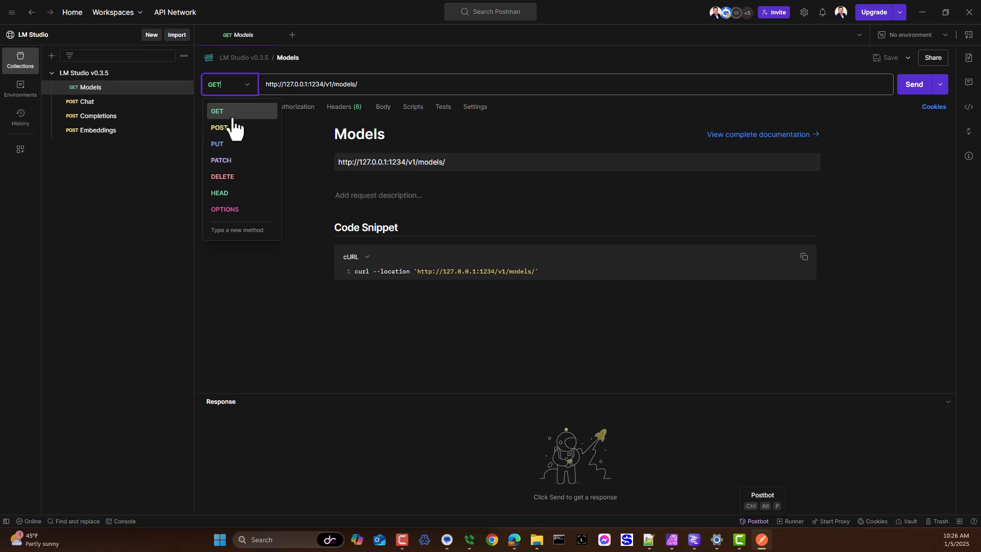
{"action": "left_click", "coordinate": [118, 214]}
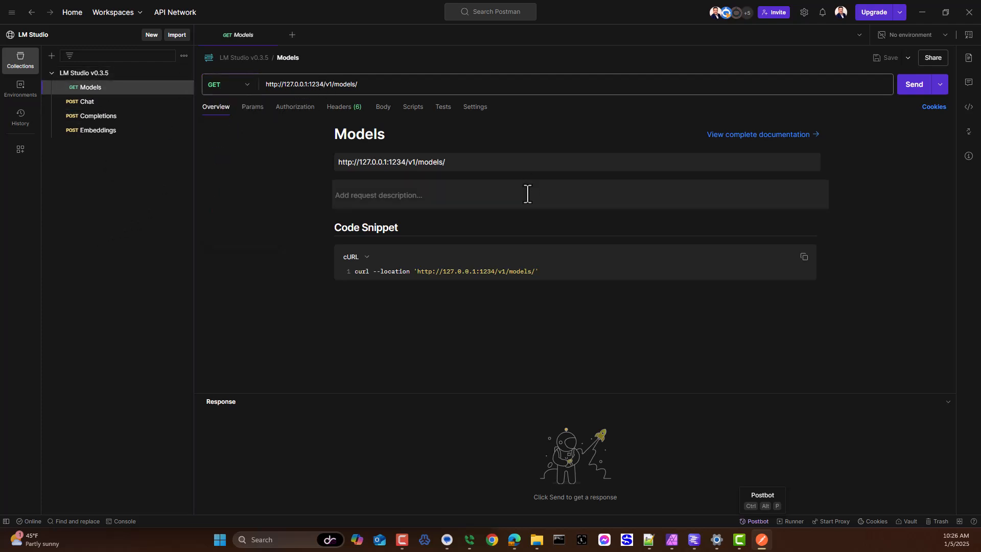
{"action": "left_click", "coordinate": [340, 112]}
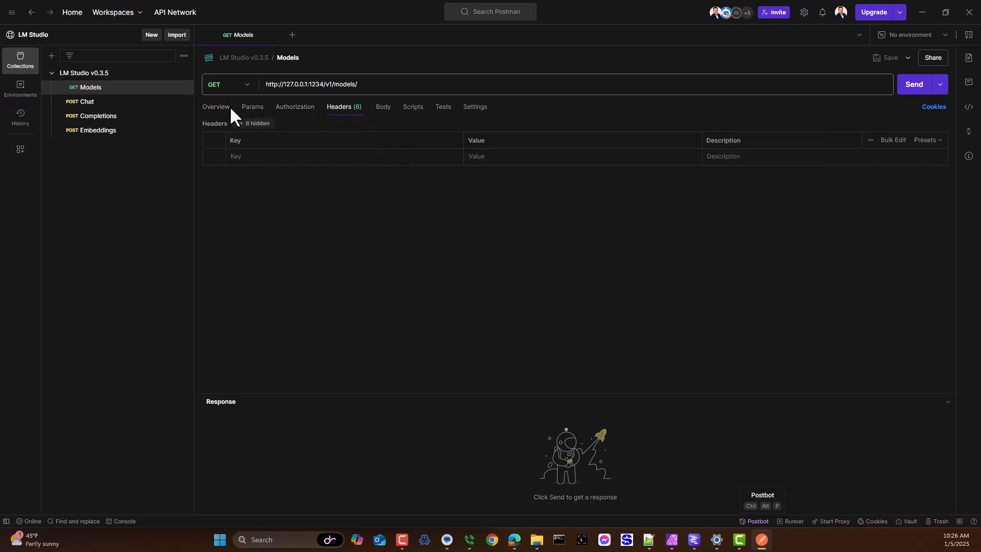
{"action": "left_click", "coordinate": [384, 108]}
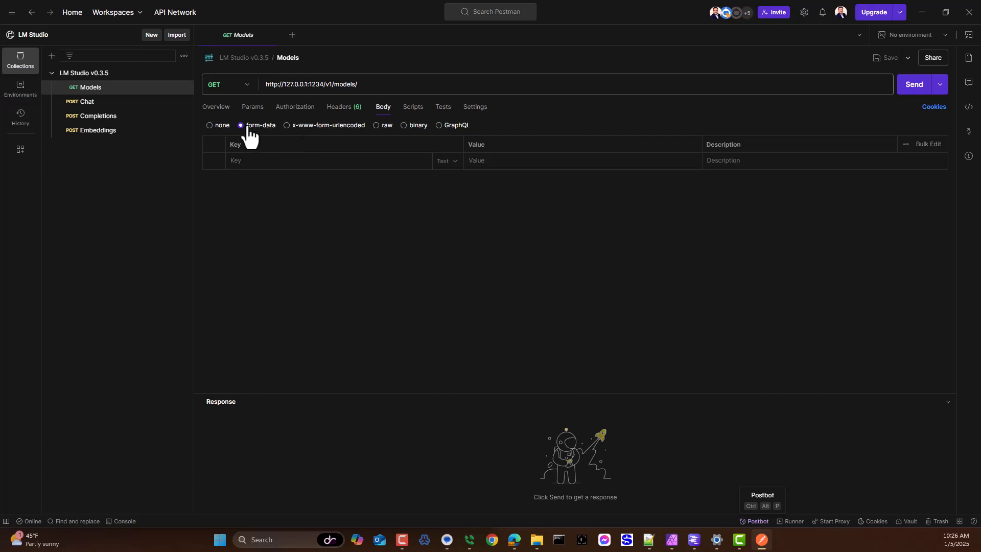
{"action": "left_click_drag", "start_coordinate": [361, 86], "coordinate": [223, 90]}
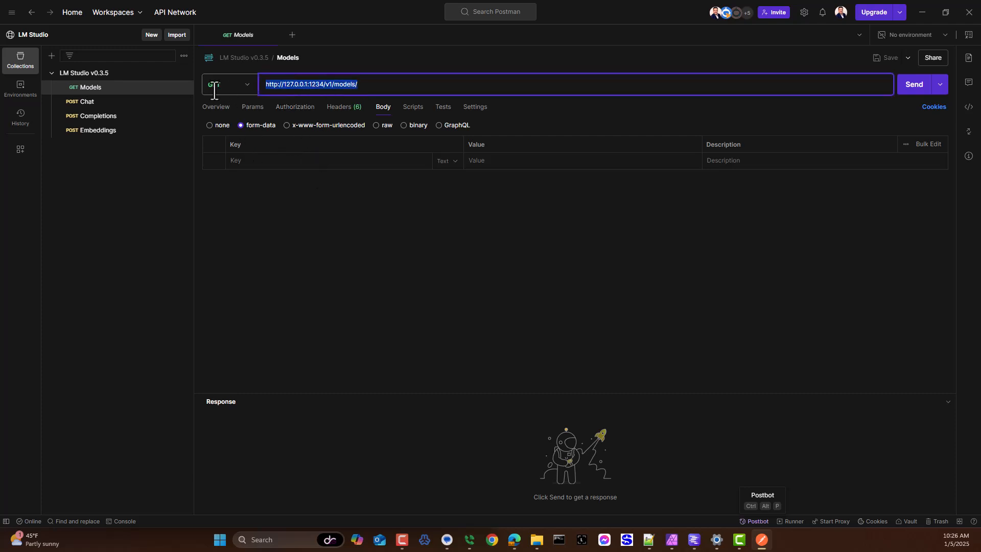
{"action": "left_click", "coordinate": [901, 93]}
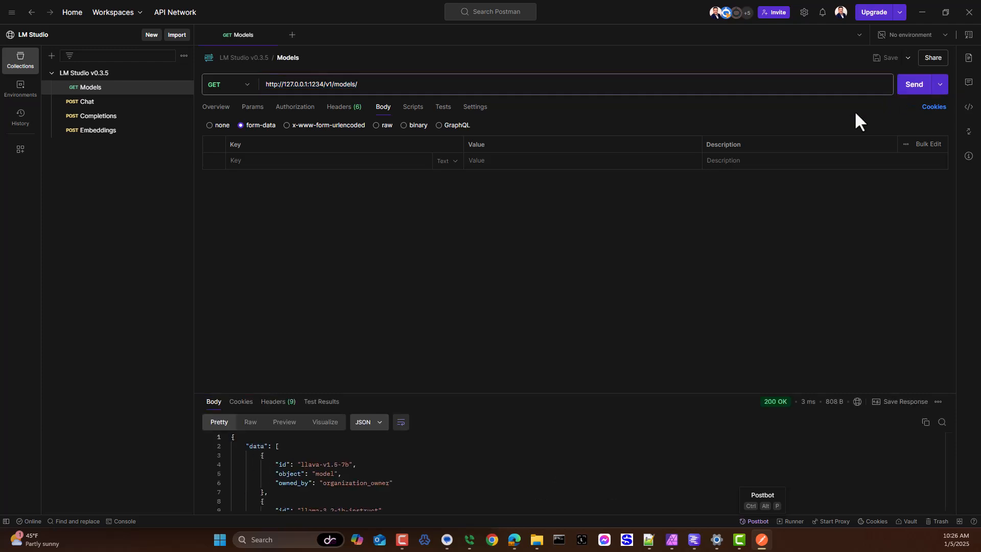
{"action": "left_click_drag", "start_coordinate": [474, 394], "coordinate": [443, 250]}
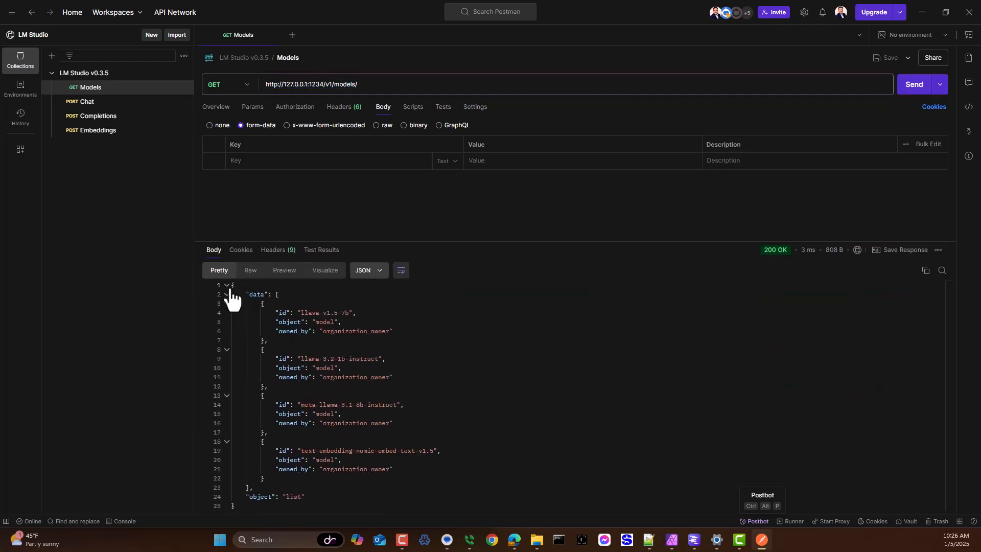
{"action": "left_click_drag", "start_coordinate": [232, 285], "coordinate": [334, 507]}
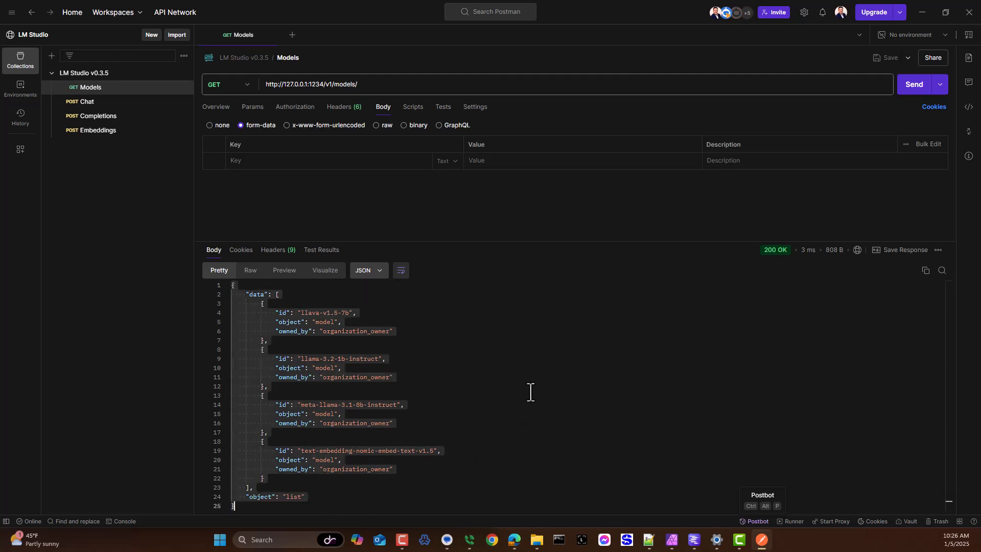
{"action": "left_click", "coordinate": [80, 104]}
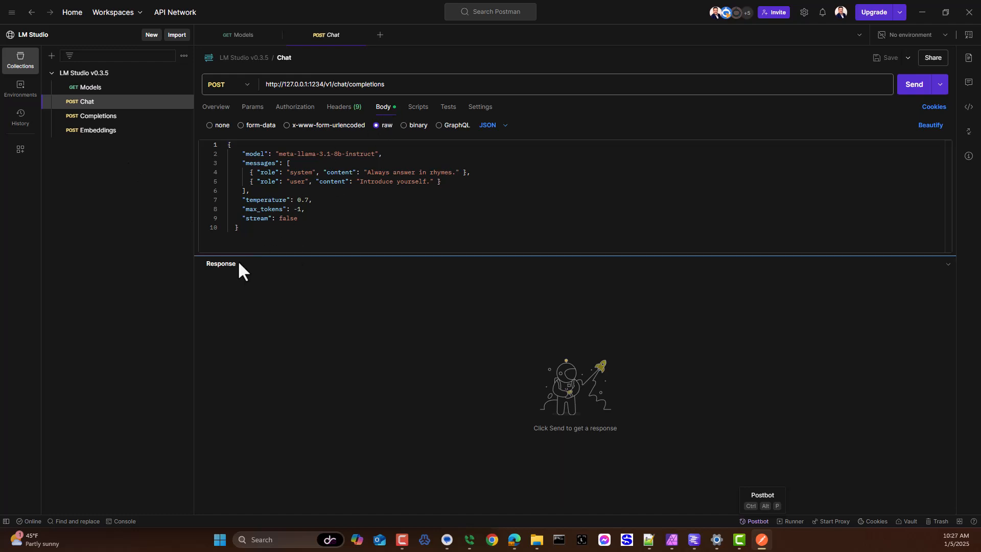
{"action": "left_click_drag", "start_coordinate": [251, 230], "coordinate": [195, 149]}
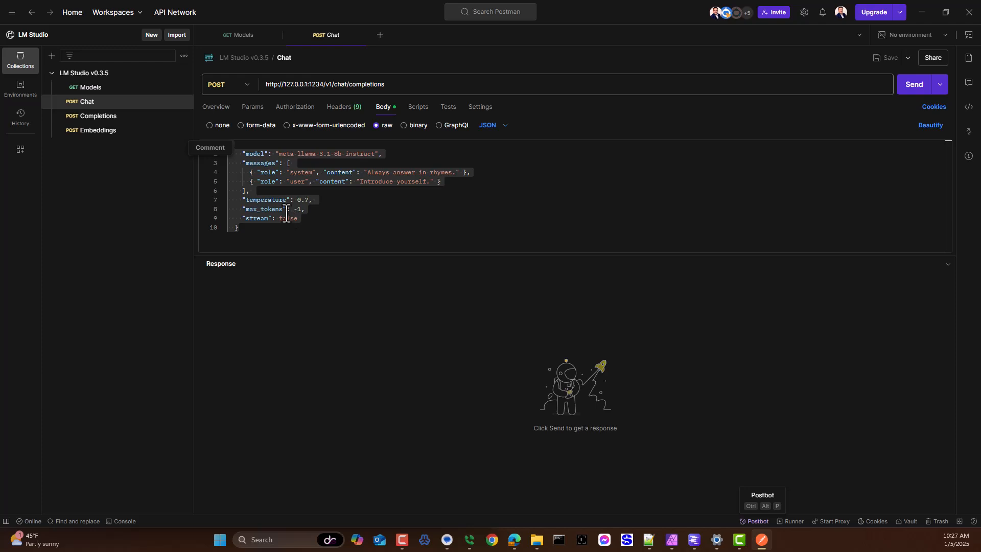
{"action": "left_click", "coordinate": [260, 231]}
{"action": "left_click_drag", "start_coordinate": [260, 231], "coordinate": [212, 144]}
{"action": "left_click", "coordinate": [918, 86]}
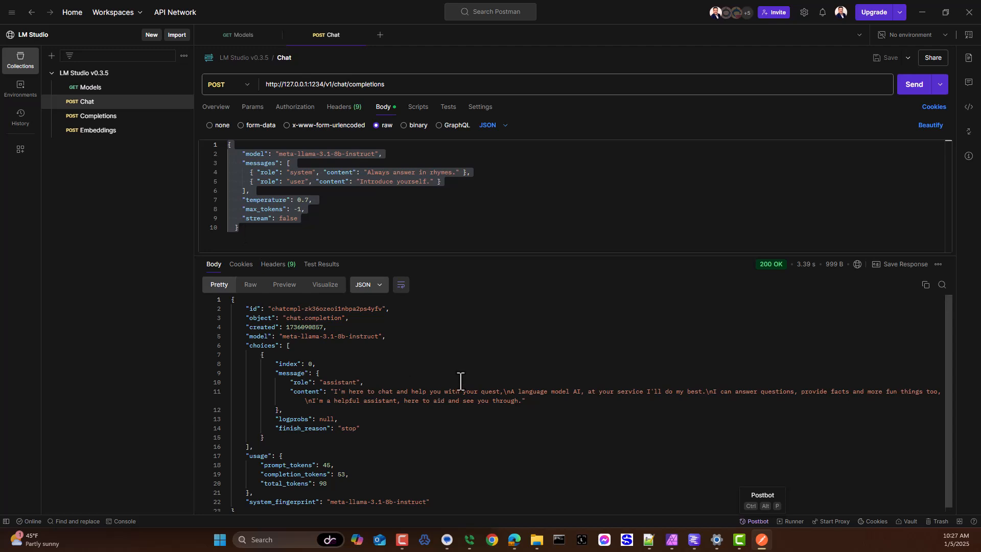
Step: Examine the content, message and choices fields of the Chat response and select the whole response body
{"action": "double_click", "coordinate": [305, 391]}
{"action": "double_click", "coordinate": [292, 373]}
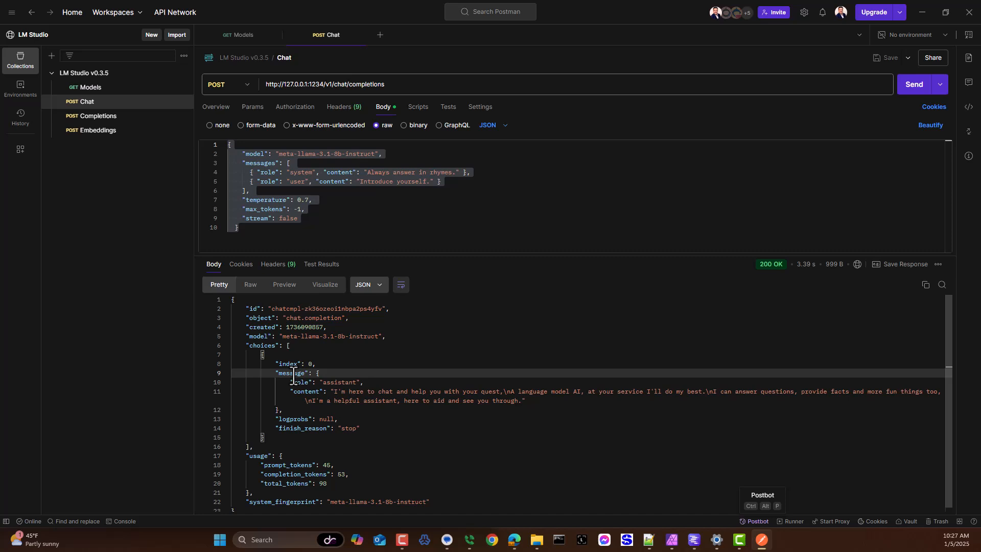
{"action": "double_click", "coordinate": [266, 346]}
{"action": "key", "text": "ctrl+a"}
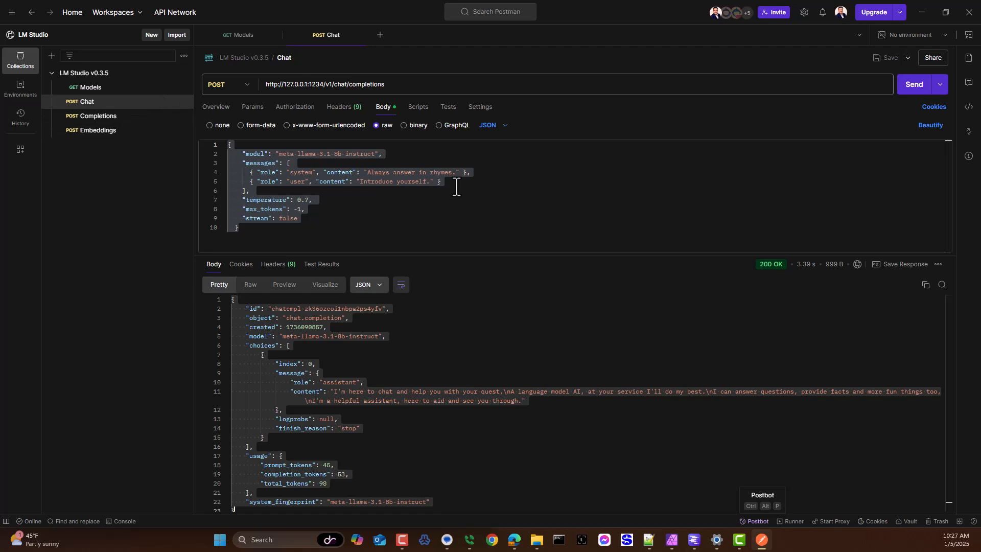
Step: Revisit the Models and Chat requests and open the LM Studio workspace overview
{"action": "left_click", "coordinate": [86, 88]}
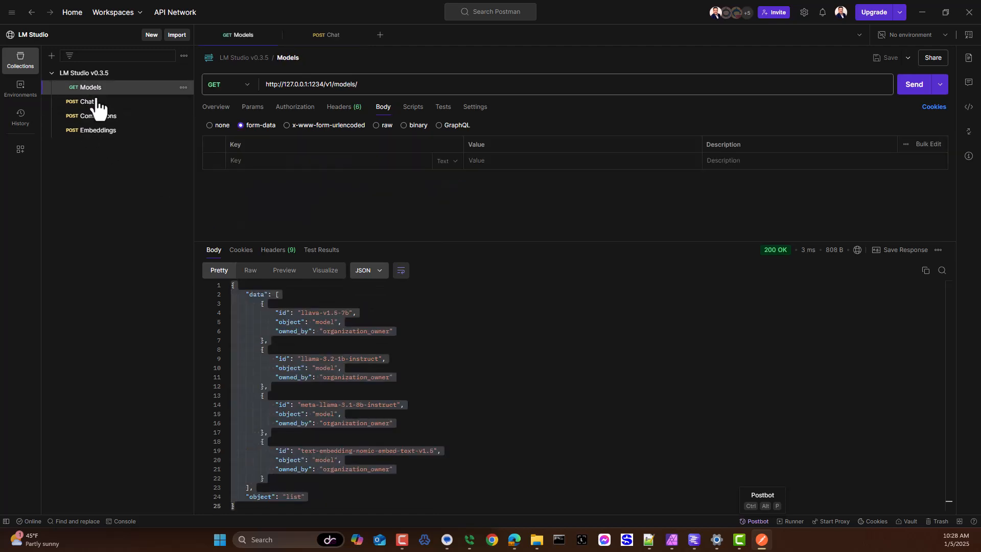
{"action": "left_click", "coordinate": [87, 102]}
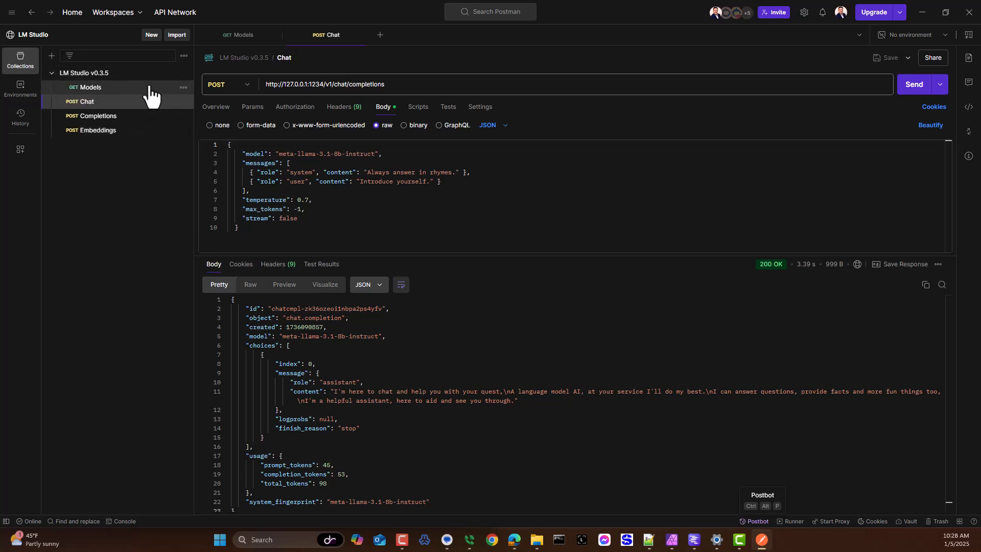
{"action": "left_click", "coordinate": [42, 34]}
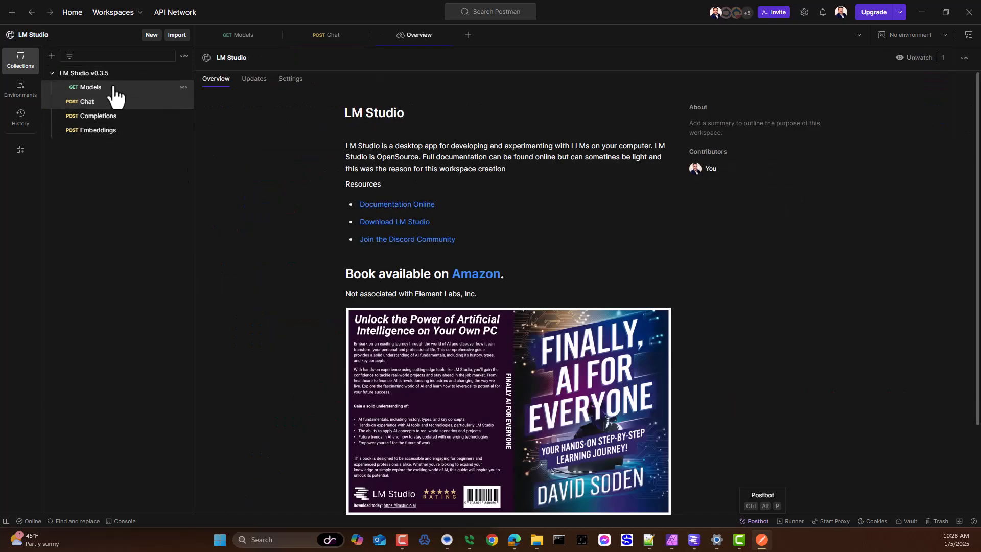
Step: Highlight the Chat request's raw JSON body in the LM Studio v0.3.5 collection and reopen the Models request
{"action": "left_click", "coordinate": [183, 74]}
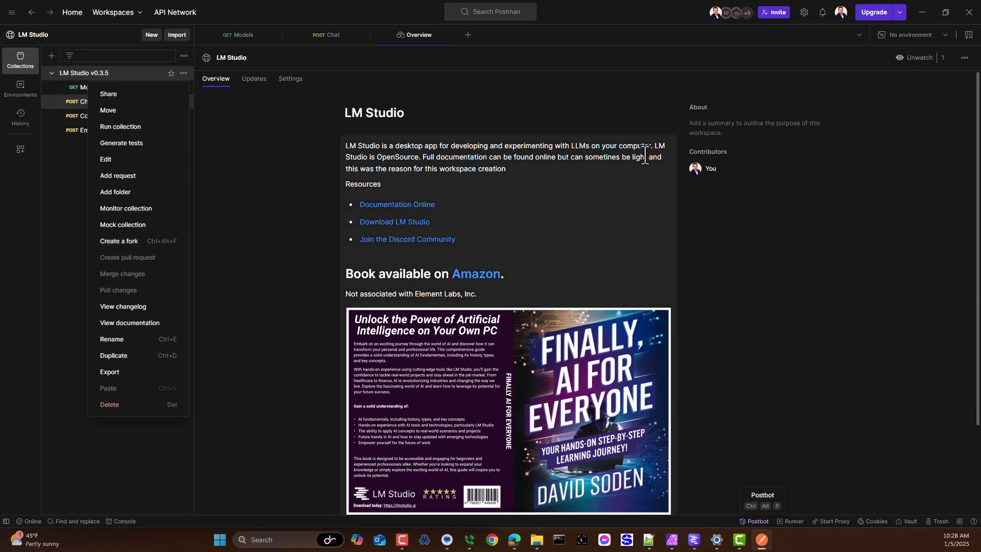
{"action": "left_click", "coordinate": [248, 235]}
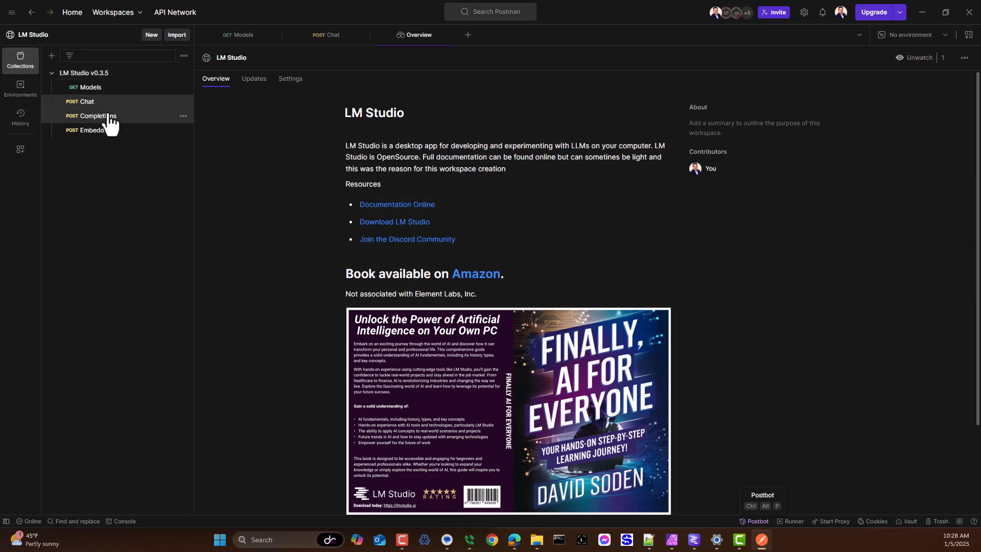
{"action": "left_click", "coordinate": [82, 102]}
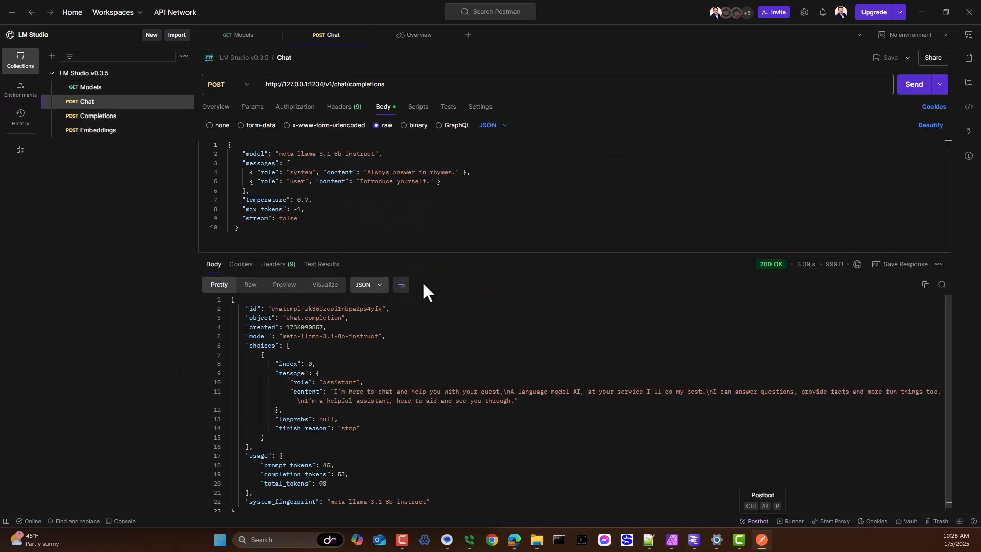
{"action": "left_click_drag", "start_coordinate": [308, 230], "coordinate": [193, 113]}
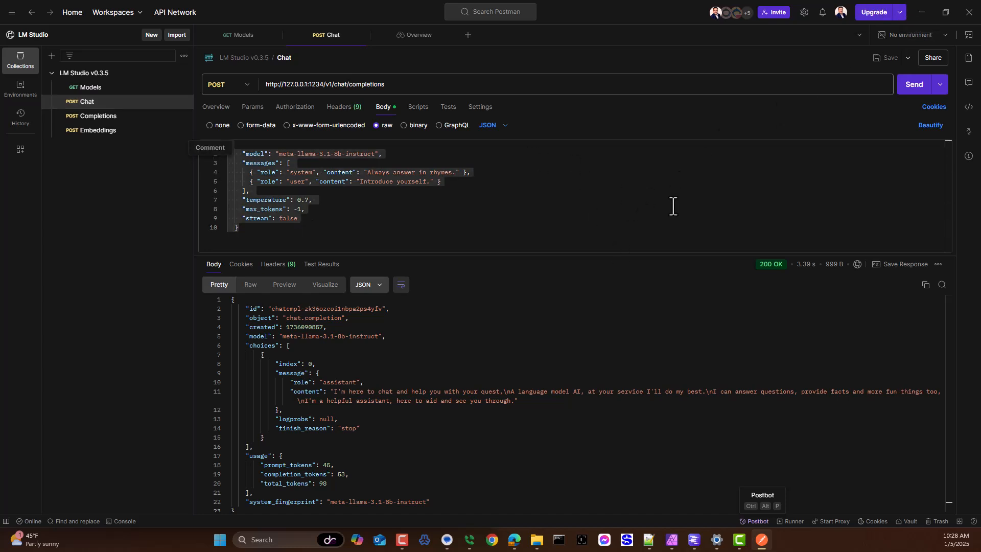
{"action": "left_click", "coordinate": [95, 91]}
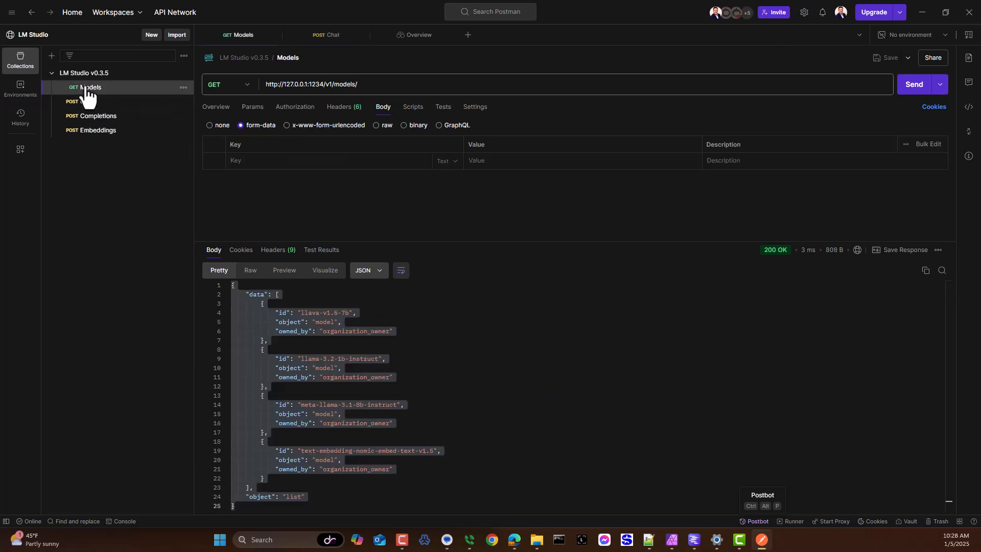
Step: Switch to the browser and highlight the hosted LM Studio server's full /v1/models address
{"action": "left_click", "coordinate": [920, 12]}
{"action": "left_click", "coordinate": [710, 151]}
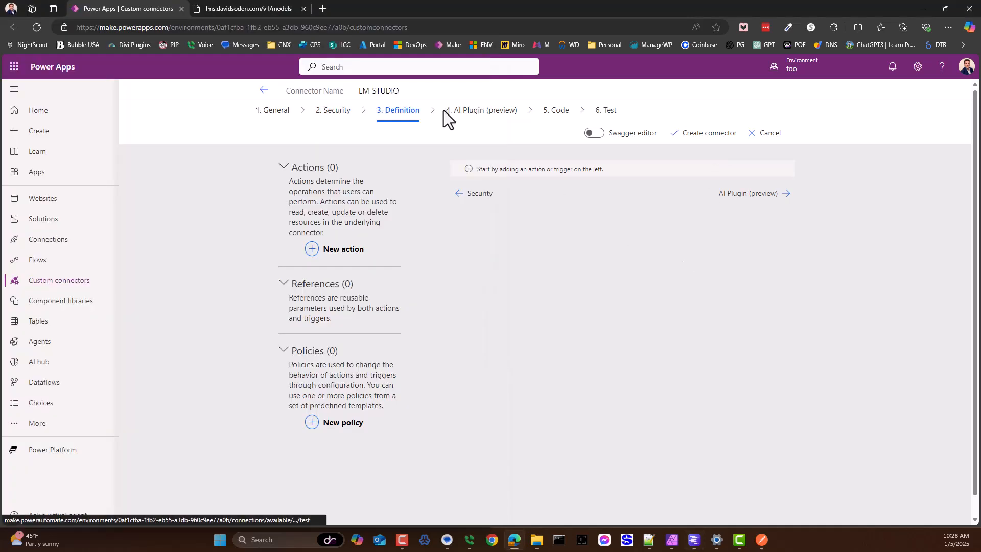
{"action": "left_click", "coordinate": [243, 8]}
{"action": "left_click", "coordinate": [95, 28]}
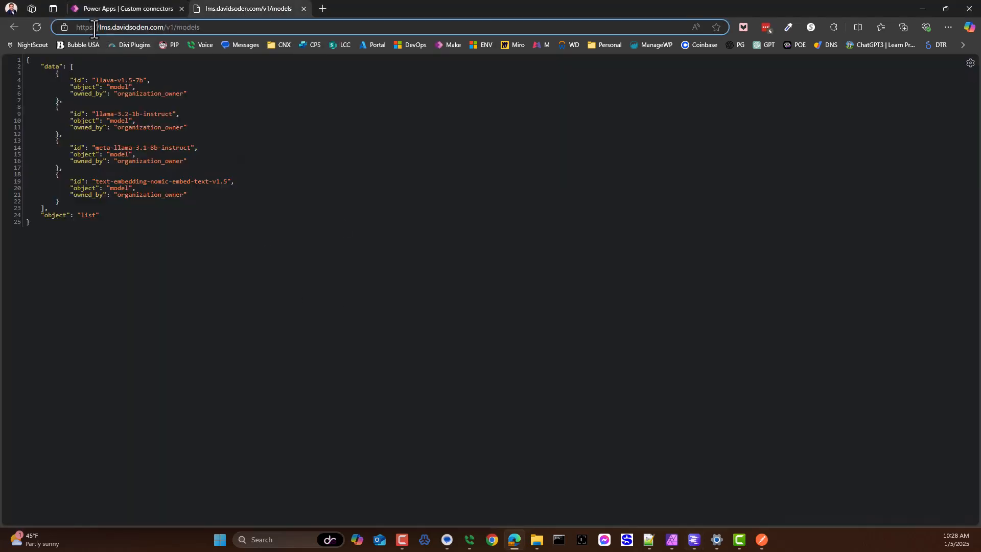
{"action": "left_click_drag", "start_coordinate": [75, 28], "coordinate": [225, 36]}
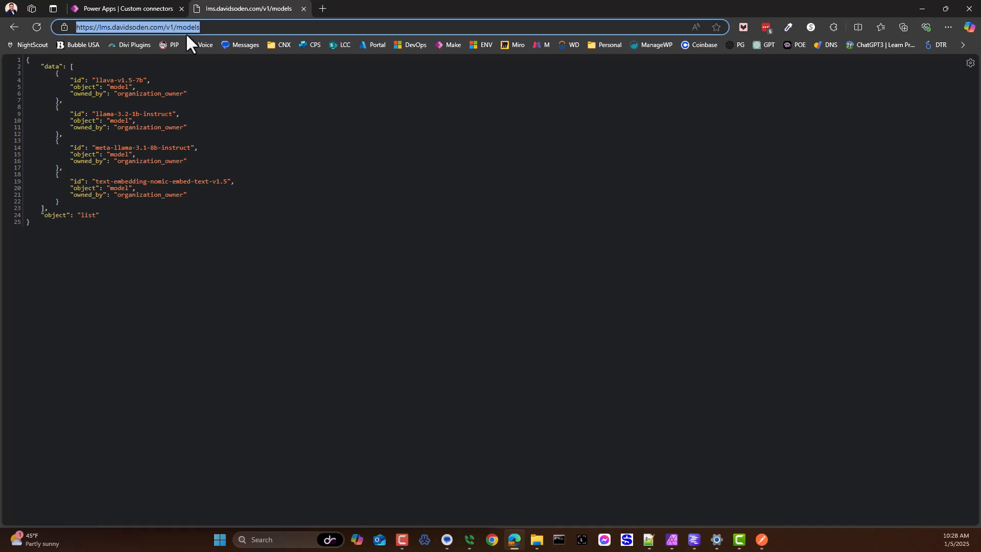
{"action": "left_click", "coordinate": [119, 27]}
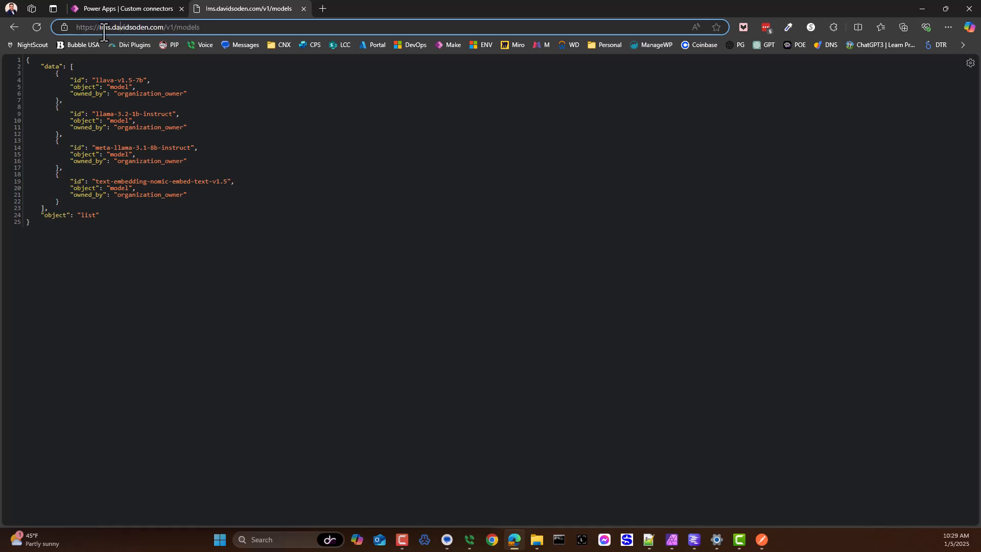
{"action": "left_click_drag", "start_coordinate": [75, 27], "coordinate": [252, 47]}
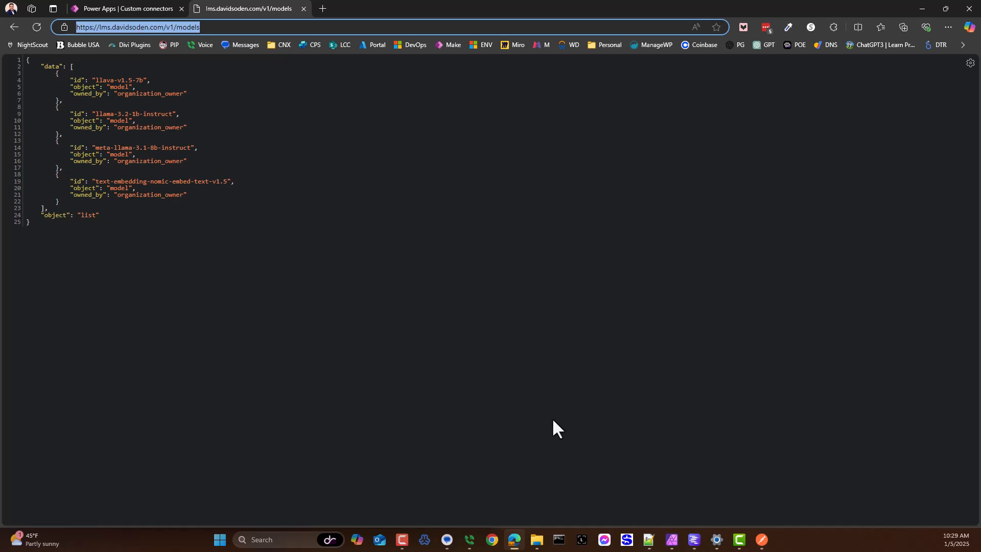
Step: Switch to LM Studio and check its server settings, including Serve on Local Network, before returning to the browser
{"action": "mouse_move", "coordinate": [727, 543]}
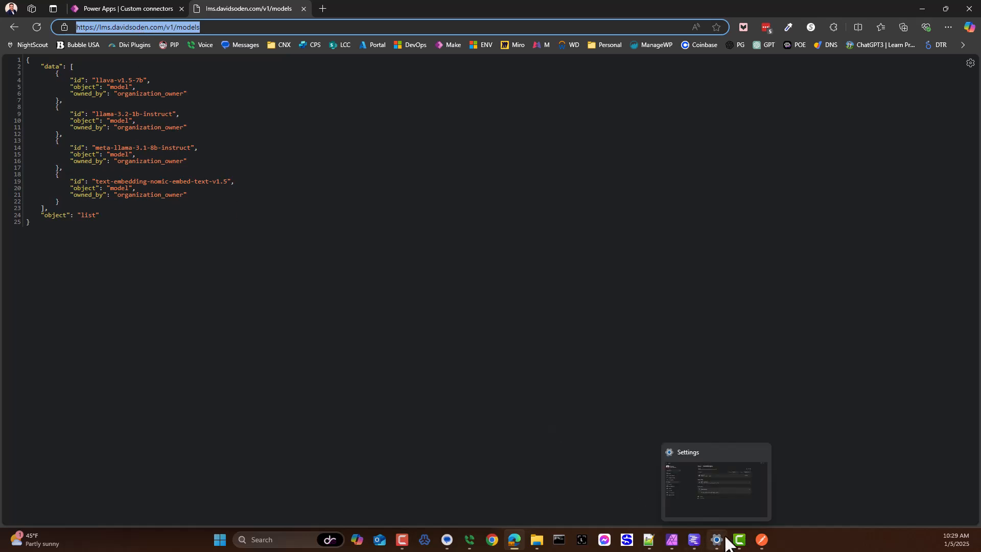
{"action": "left_click", "coordinate": [694, 539]}
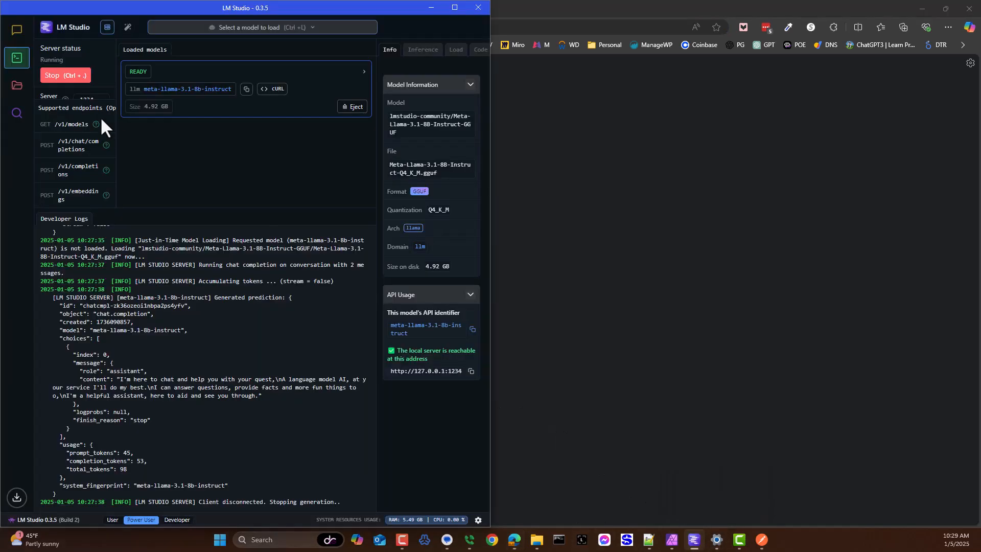
{"action": "scroll", "coordinate": [99, 121], "scroll_direction": "up", "scroll_amount": 3}
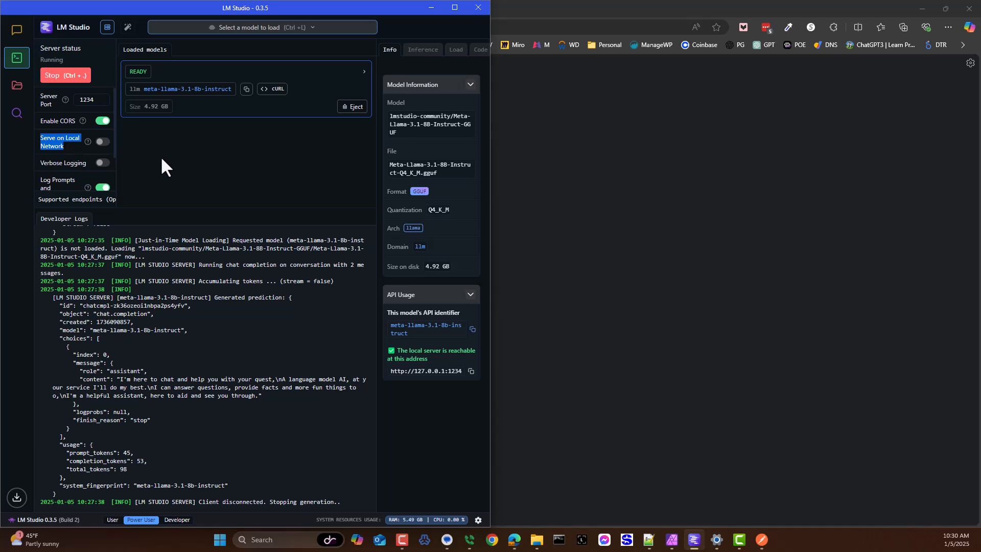
{"action": "left_click", "coordinate": [647, 184]}
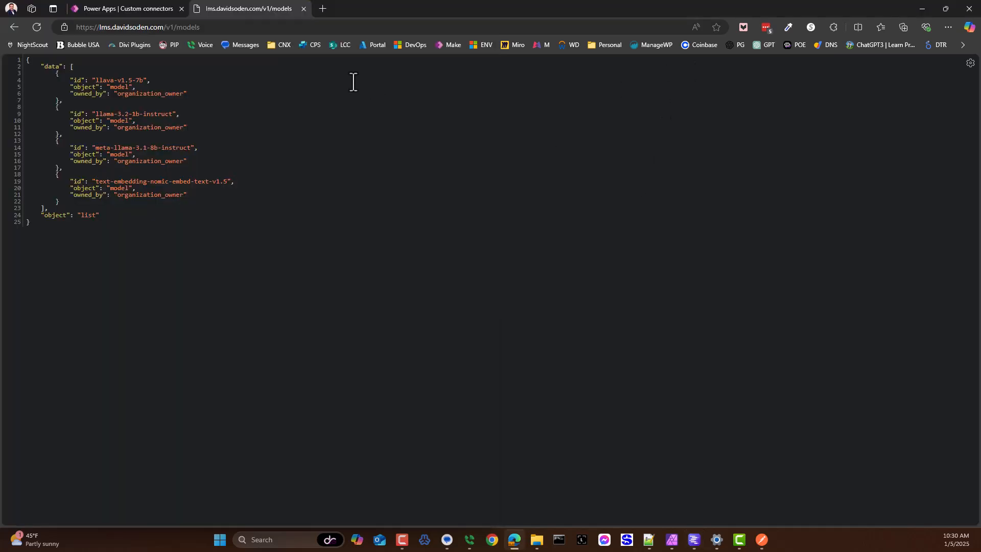
Step: Add a new action to the LM-STUDIO connector with summary, description and operation ID models, and set its visibility to important
{"action": "left_click", "coordinate": [158, 9]}
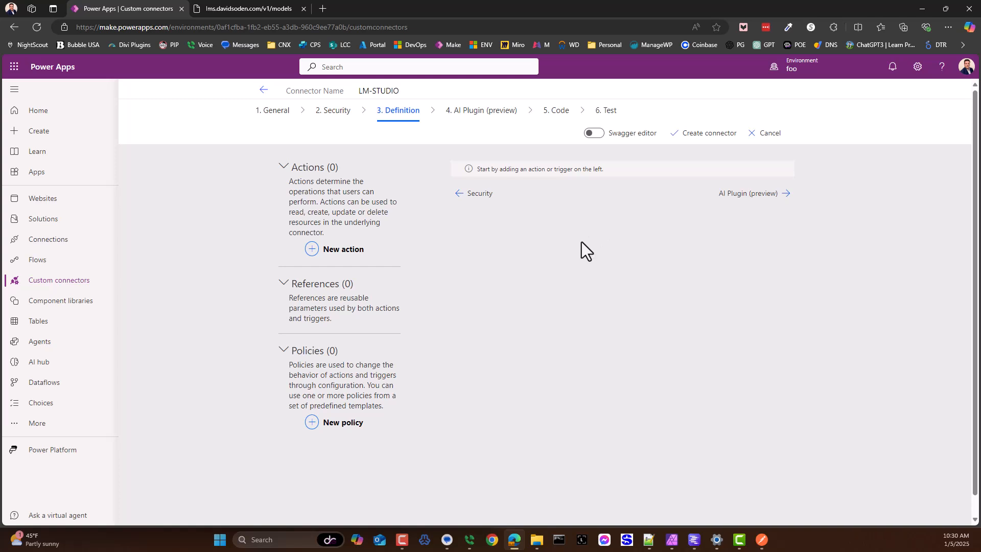
{"action": "left_click", "coordinate": [342, 250]}
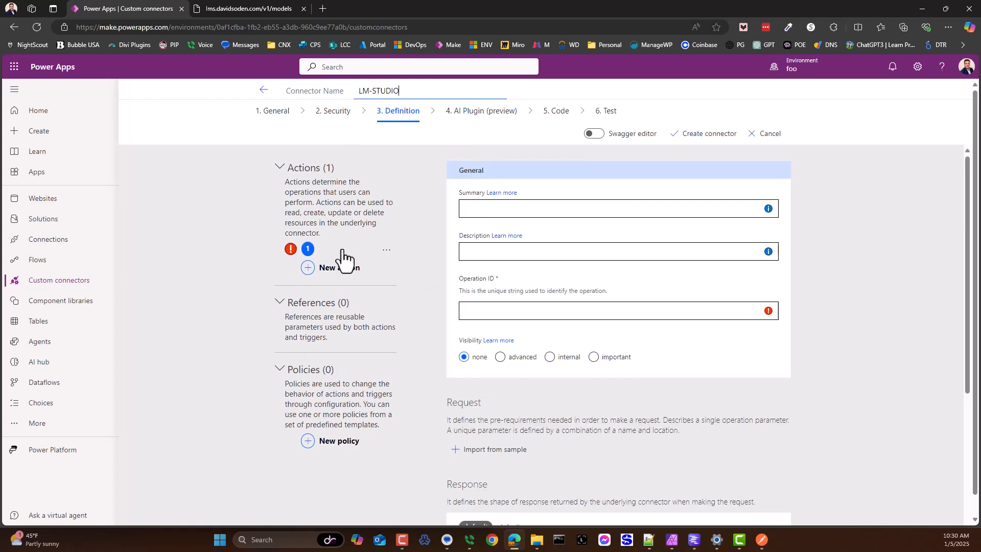
{"action": "left_click", "coordinate": [483, 209]}
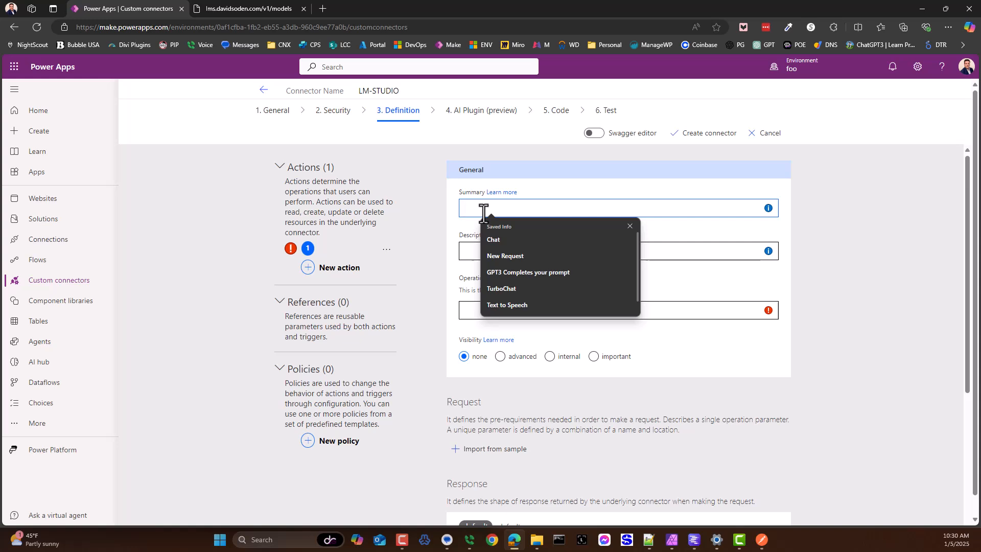
{"action": "type", "text": "models"}
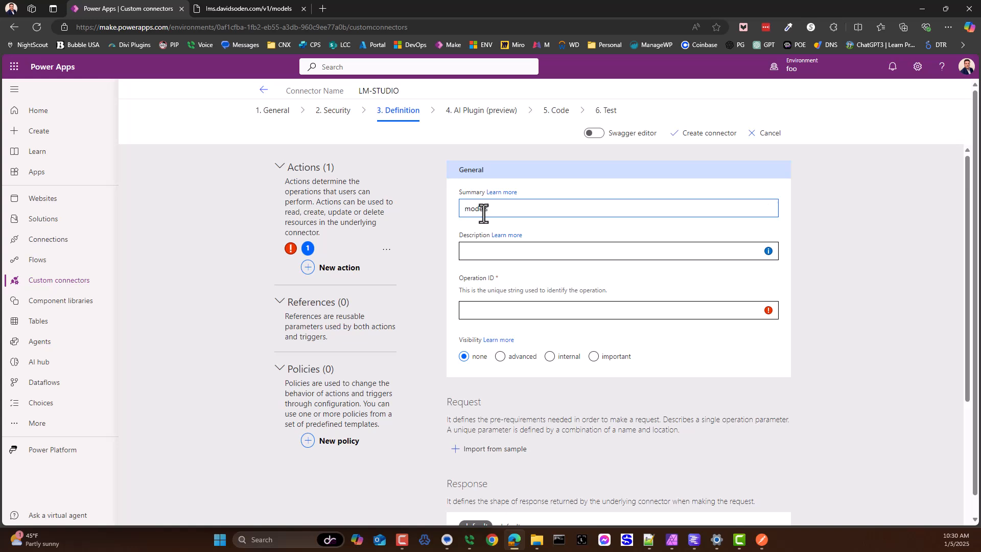
{"action": "double_click", "coordinate": [483, 209]}
{"action": "key", "text": "ctrl+c"}
{"action": "left_click", "coordinate": [500, 250]}
{"action": "key", "text": "ctrl+v"}
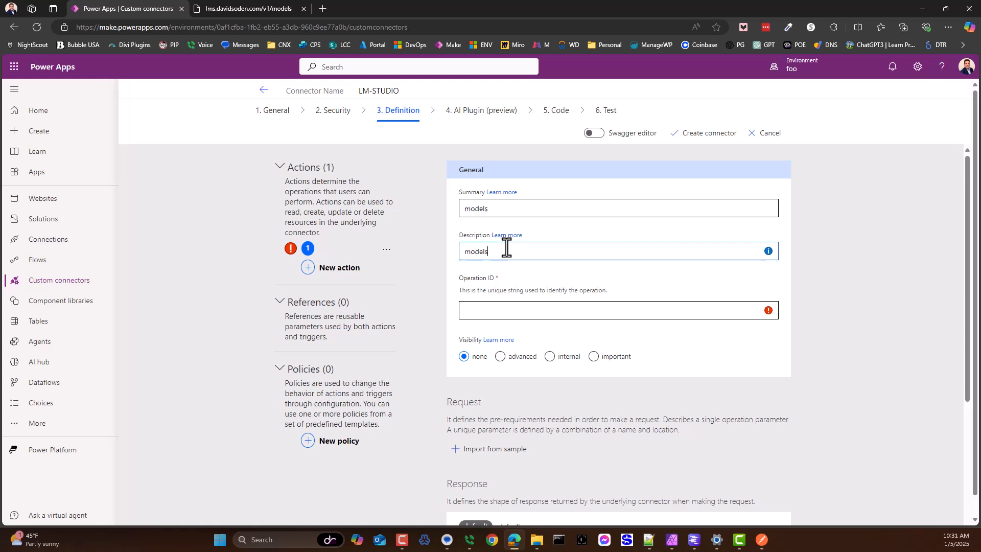
{"action": "left_click", "coordinate": [500, 311]}
{"action": "key", "text": "ctrl+v"}
{"action": "left_click_drag", "start_coordinate": [495, 310], "coordinate": [441, 306]}
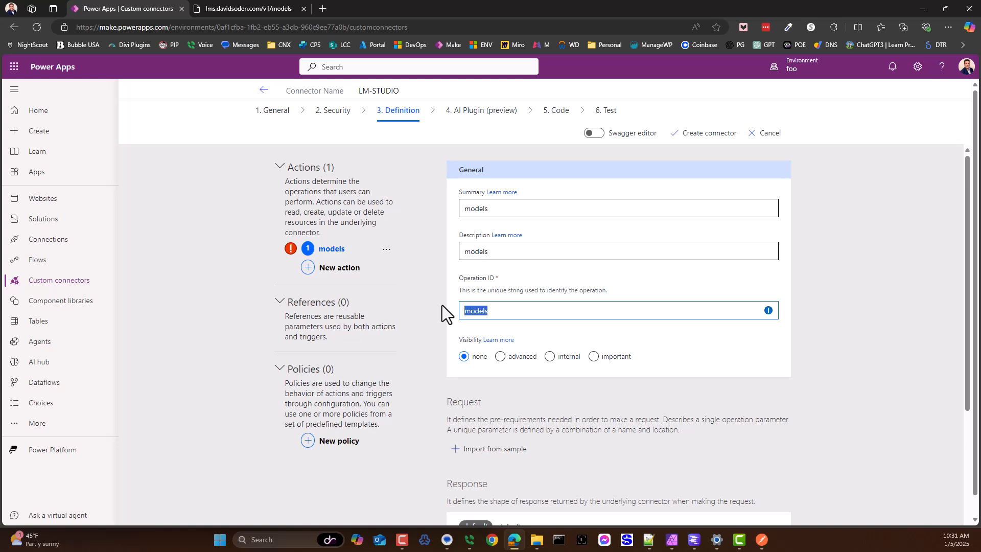
{"action": "left_click", "coordinate": [595, 357]}
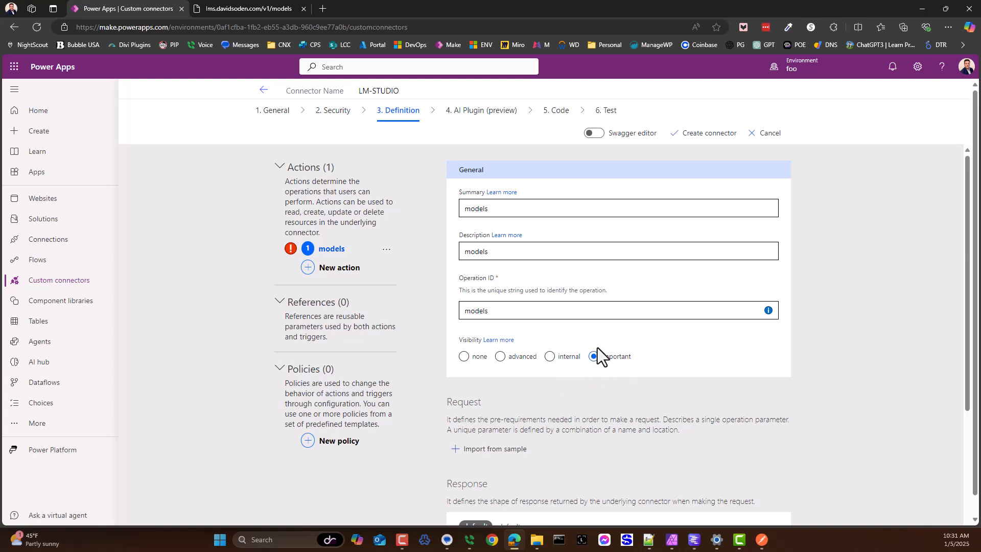
Step: Start importing the models action's request from a sample, using the GET verb
{"action": "scroll", "coordinate": [561, 323], "scroll_direction": "down", "scroll_amount": 2}
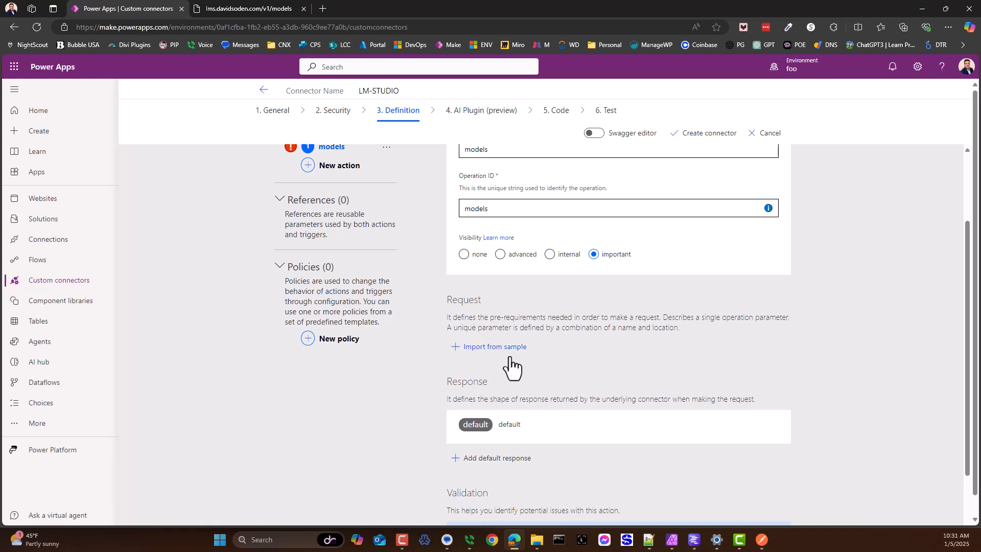
{"action": "left_click", "coordinate": [494, 348]}
{"action": "left_click", "coordinate": [739, 156]}
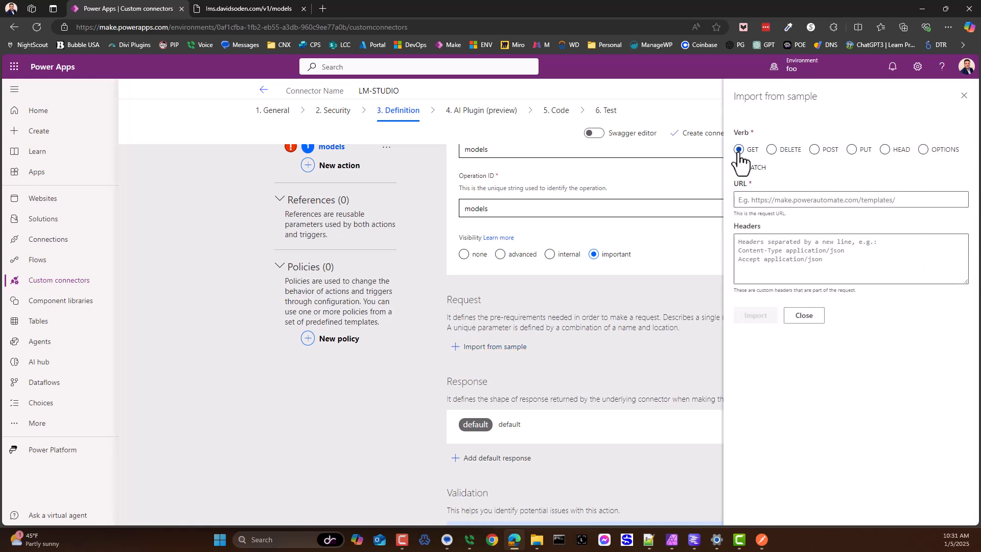
Step: Return to the hosted models response page and highlight the /v1/models path in its address
{"action": "left_click", "coordinate": [247, 7]}
{"action": "left_click", "coordinate": [199, 27]}
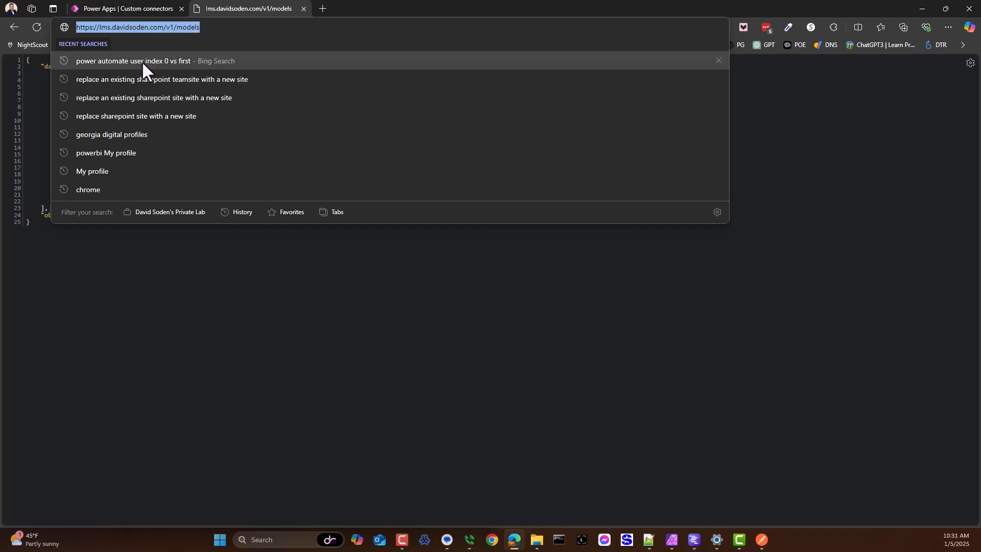
{"action": "left_click", "coordinate": [120, 26]}
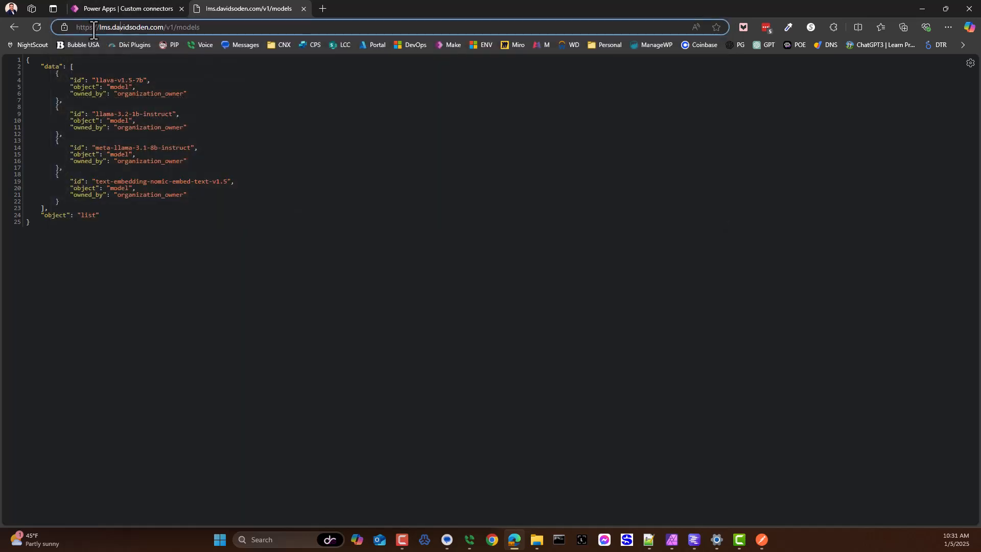
{"action": "left_click_drag", "start_coordinate": [100, 26], "coordinate": [207, 28]}
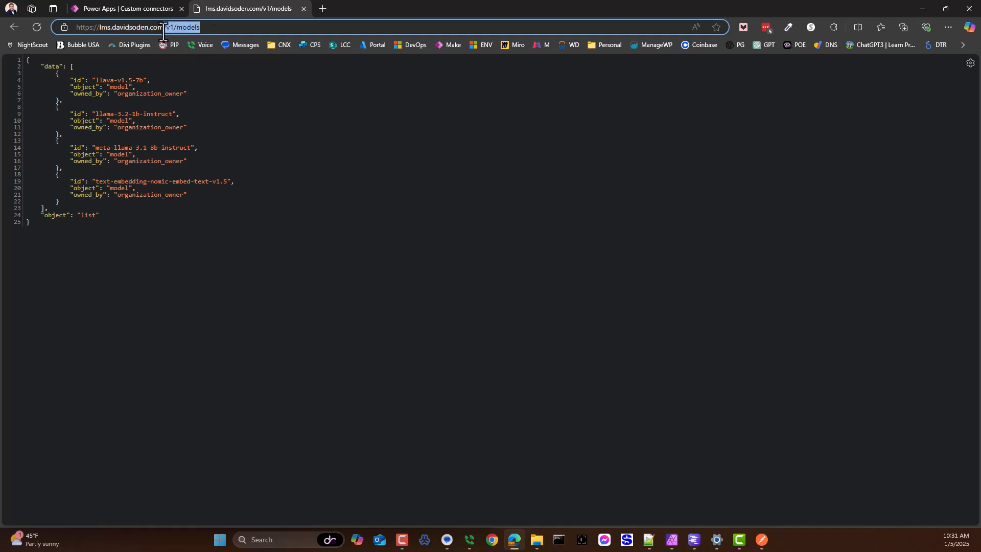
Step: Switch to LM Studio and highlight the /v1/completions and /v1/chat/completions paths among the supported endpoints
{"action": "left_click", "coordinate": [693, 540]}
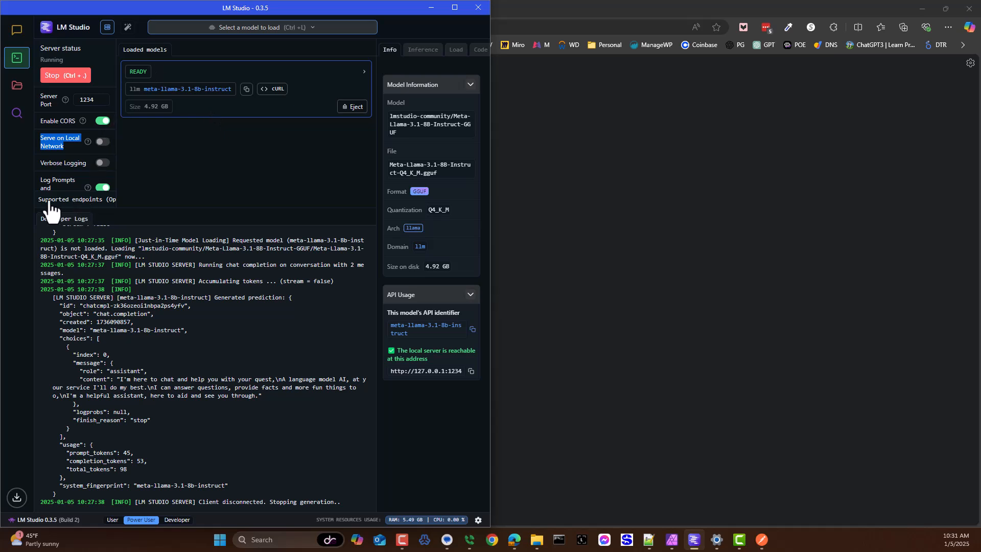
{"action": "scroll", "coordinate": [71, 204], "scroll_direction": "down", "scroll_amount": 3}
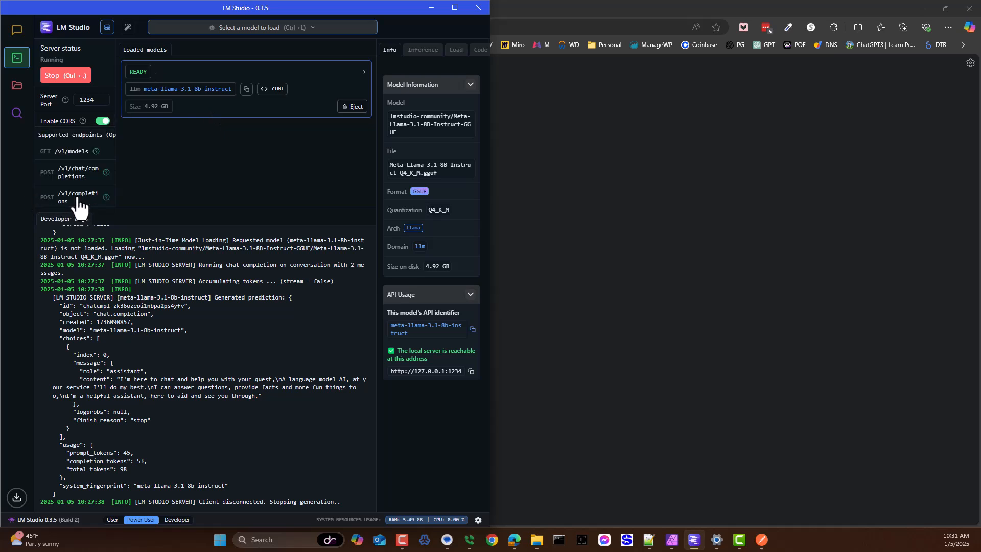
{"action": "left_click_drag", "start_coordinate": [38, 122], "coordinate": [74, 179]}
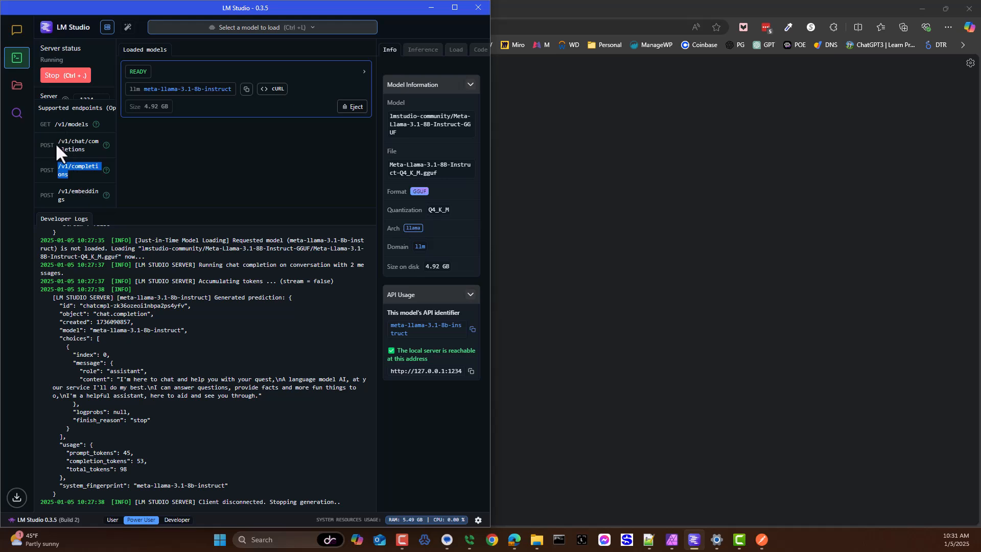
{"action": "left_click_drag", "start_coordinate": [55, 142], "coordinate": [64, 150]}
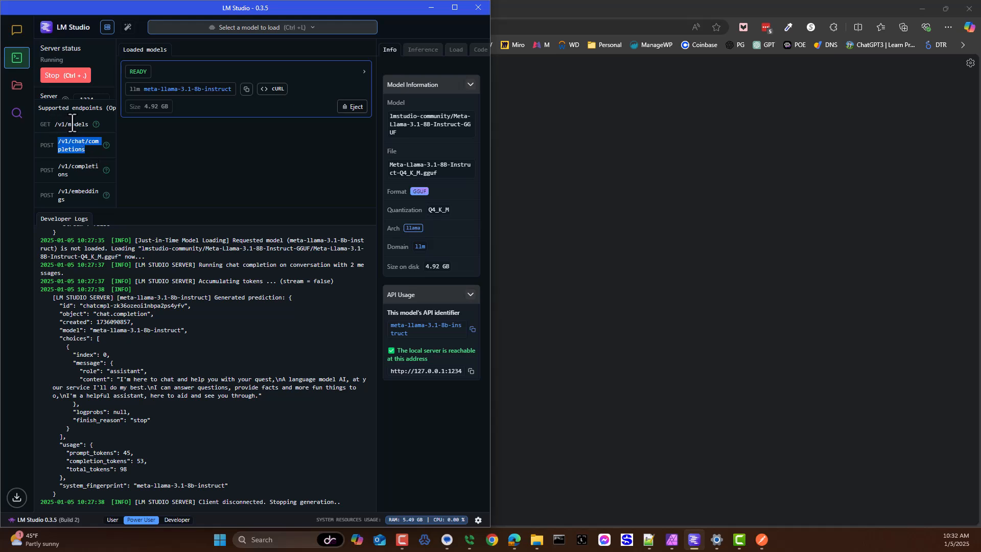
{"action": "left_click", "coordinate": [523, 116]}
Step: Copy the hosted server's /v1/models address into the sample's URL and import the GET request into the models action
{"action": "left_click", "coordinate": [207, 28]}
{"action": "key", "text": "ctrl+c"}
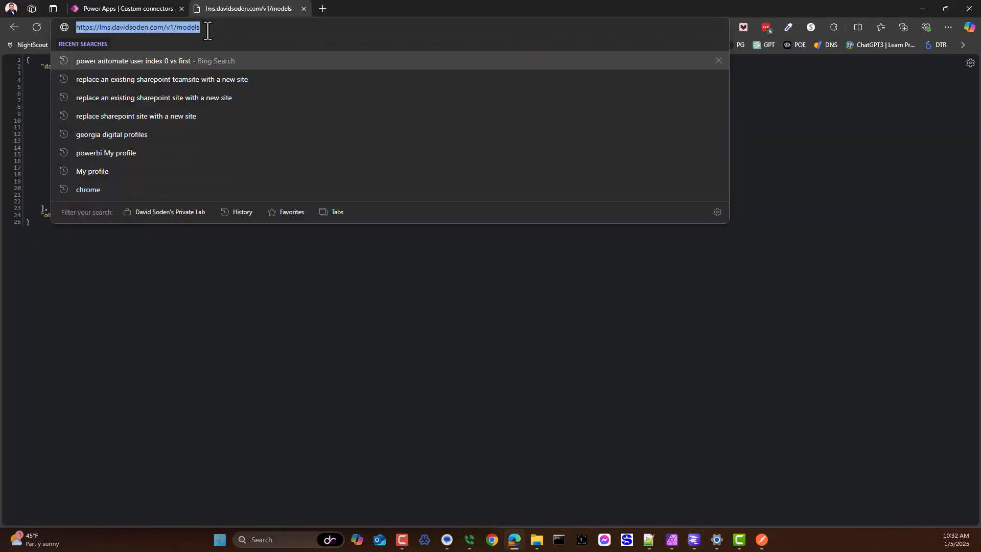
{"action": "left_click", "coordinate": [148, 11]}
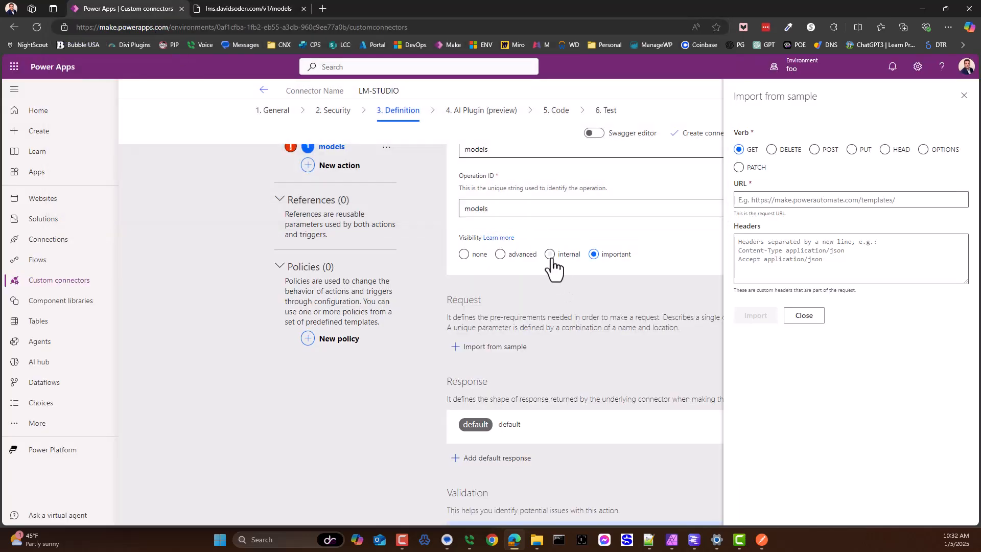
{"action": "left_click", "coordinate": [791, 200]}
{"action": "key", "text": "ctrl+v"}
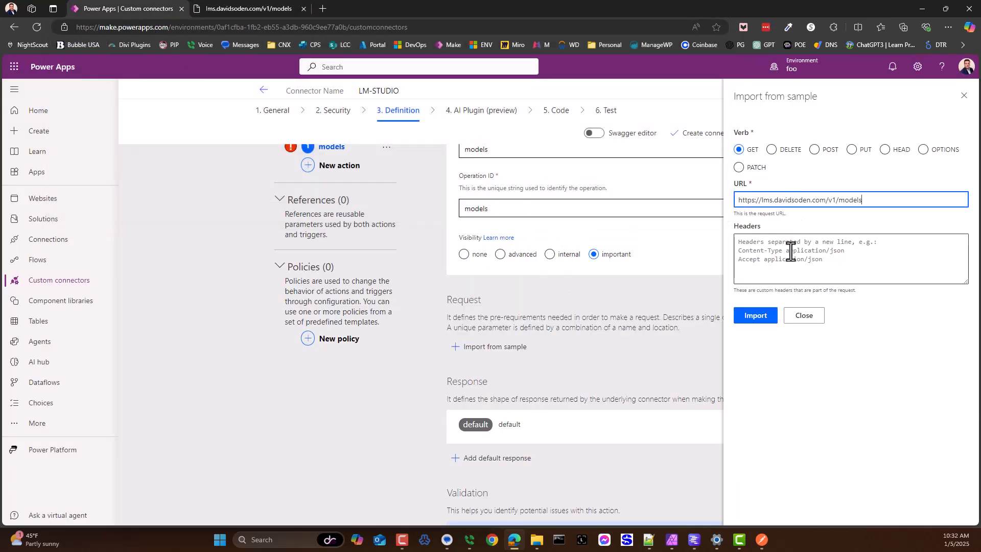
{"action": "left_click", "coordinate": [758, 317]}
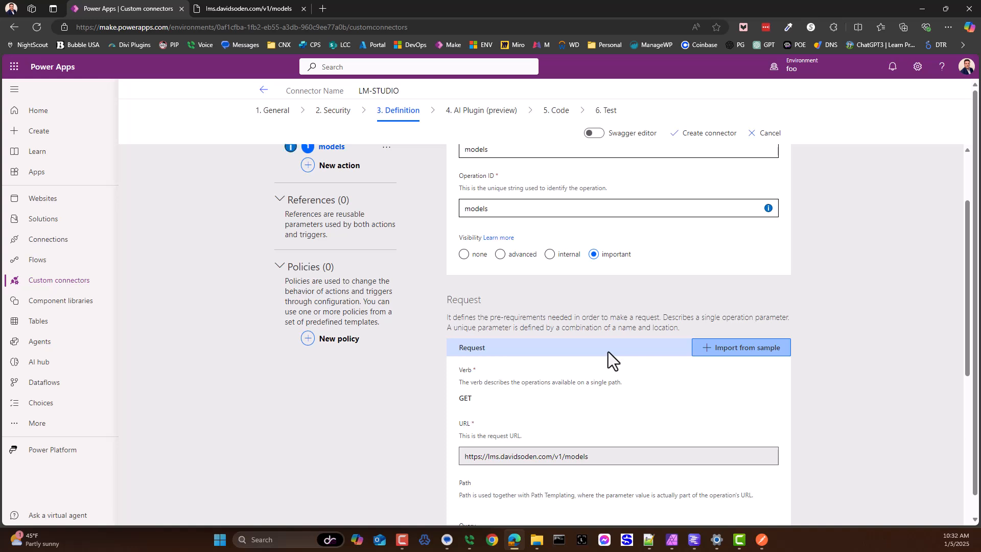
{"action": "scroll", "coordinate": [608, 351], "scroll_direction": "down", "scroll_amount": 1}
{"action": "scroll", "coordinate": [583, 391], "scroll_direction": "down", "scroll_amount": 2}
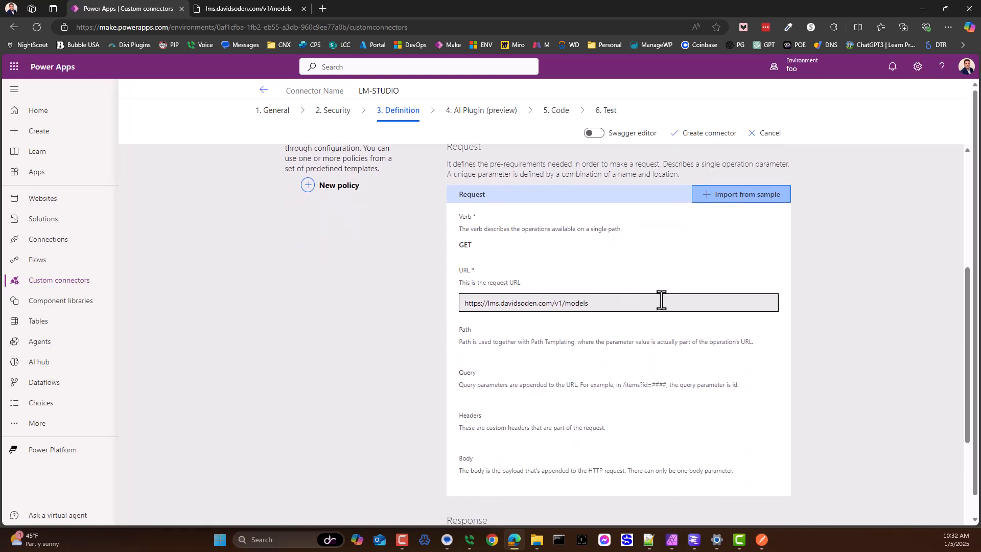
Step: Review the models action's imported GET request and its default response definition, returning to the action's overview
{"action": "scroll", "coordinate": [565, 331], "scroll_direction": "down", "scroll_amount": 1}
{"action": "scroll", "coordinate": [563, 333], "scroll_direction": "down", "scroll_amount": 3}
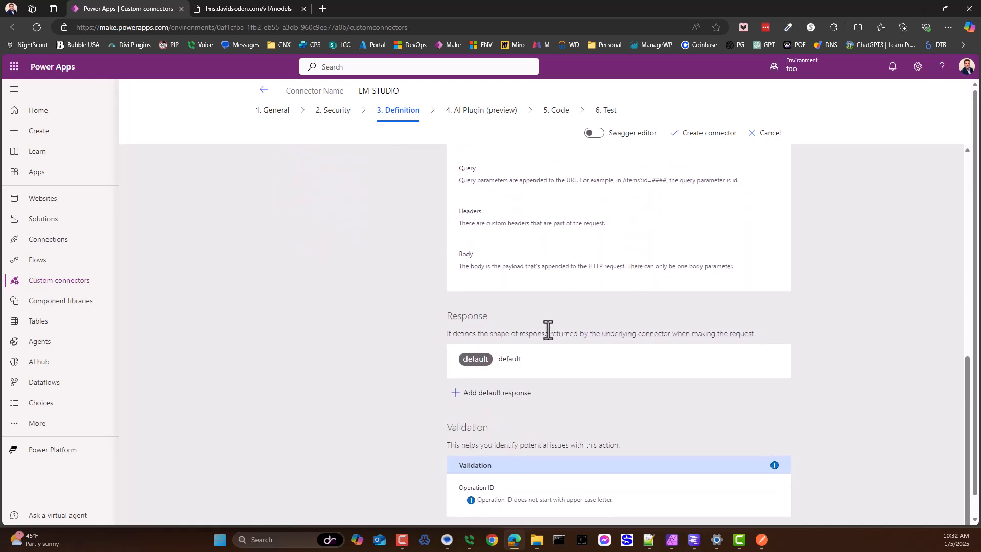
{"action": "scroll", "coordinate": [547, 329], "scroll_direction": "up", "scroll_amount": 2}
{"action": "scroll", "coordinate": [495, 416], "scroll_direction": "down", "scroll_amount": 1}
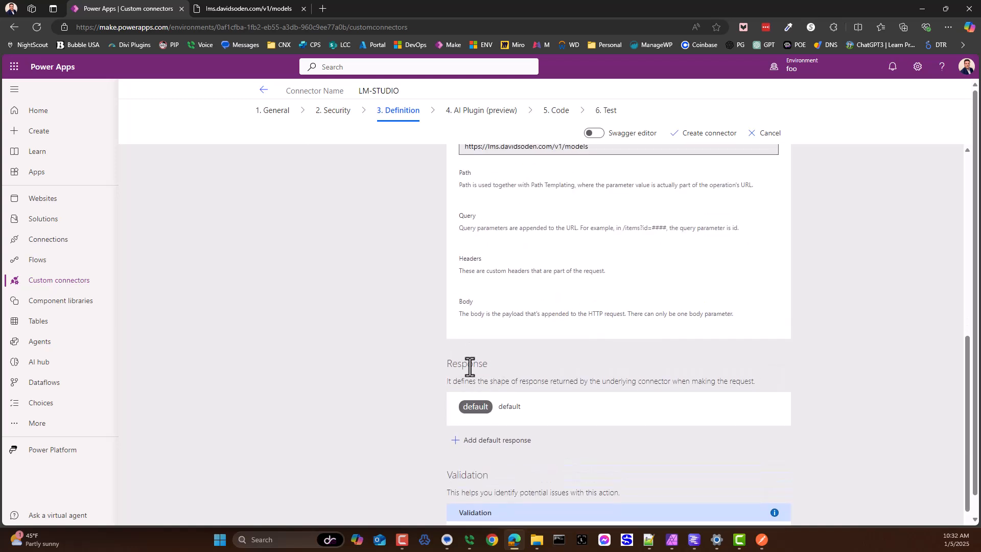
{"action": "left_click", "coordinate": [516, 407]}
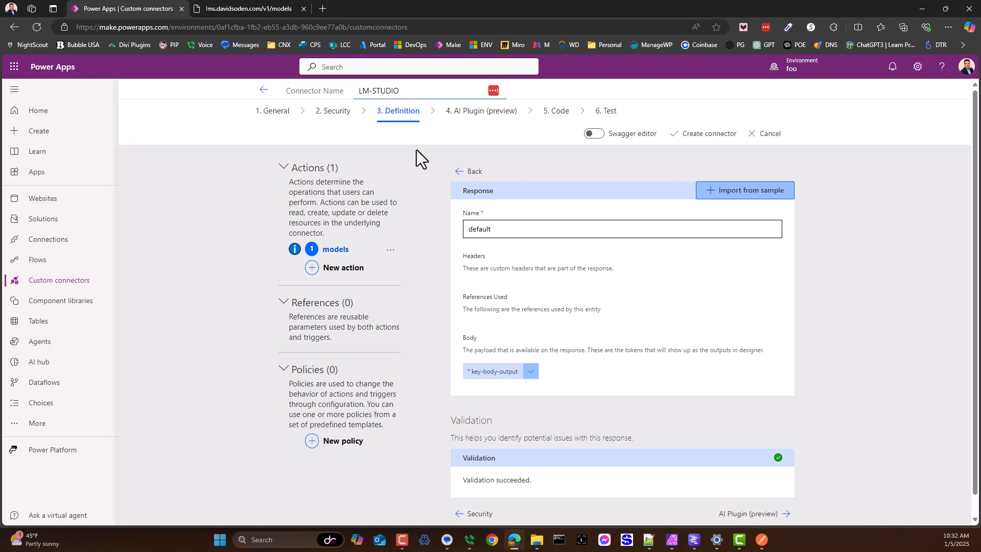
{"action": "left_click", "coordinate": [470, 171]}
{"action": "scroll", "coordinate": [598, 411], "scroll_direction": "down", "scroll_amount": 4}
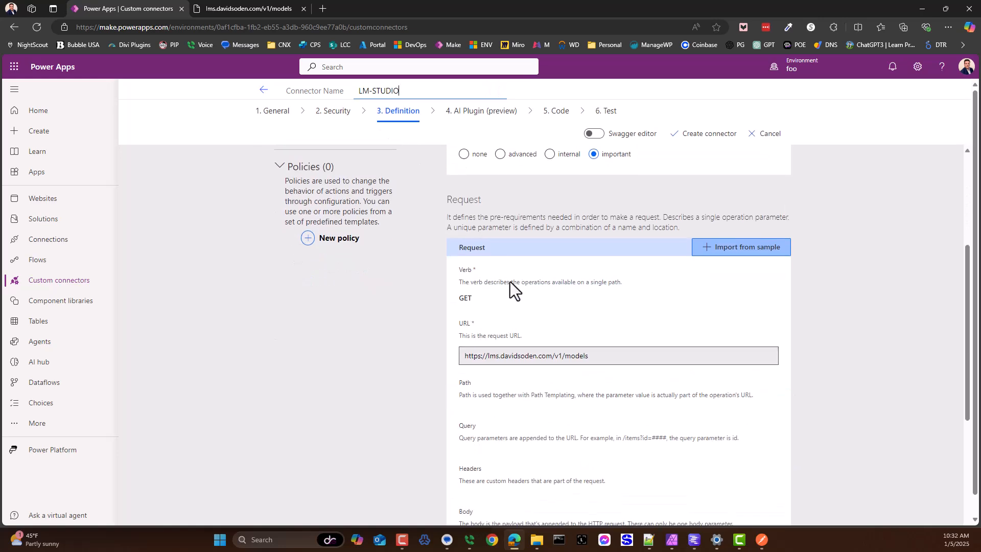
{"action": "scroll", "coordinate": [511, 291], "scroll_direction": "up", "scroll_amount": 4}
{"action": "scroll", "coordinate": [483, 306], "scroll_direction": "down", "scroll_amount": 6}
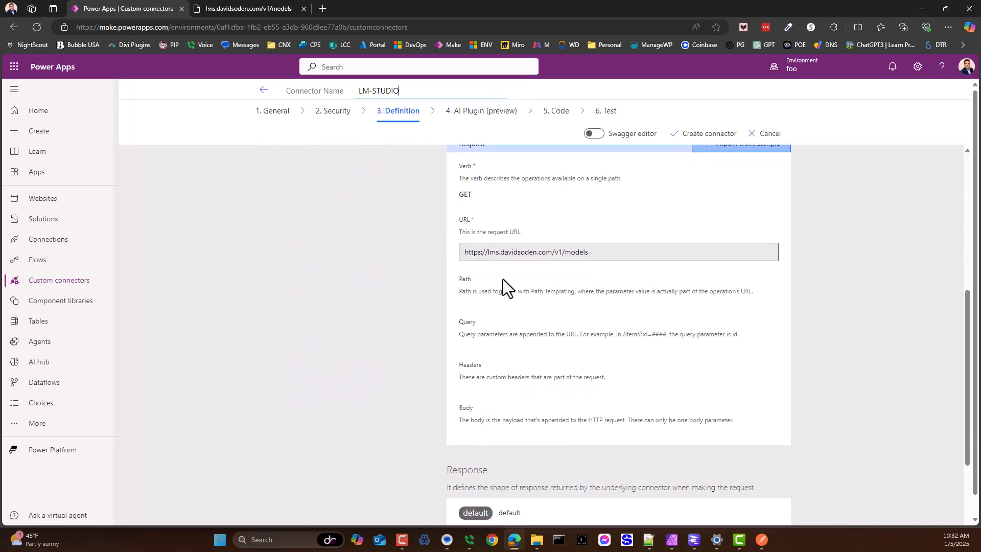
{"action": "scroll", "coordinate": [460, 256], "scroll_direction": "up", "scroll_amount": 2}
{"action": "scroll", "coordinate": [532, 349], "scroll_direction": "down", "scroll_amount": 5}
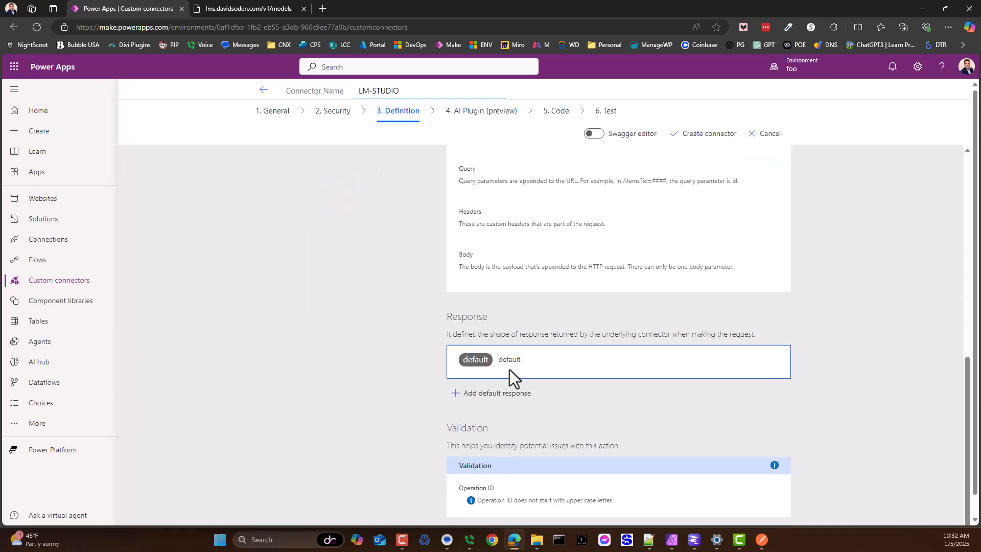
Step: Start a sample import for the models action's default response and select the full Models JSON response in Postman
{"action": "left_click", "coordinate": [565, 366]}
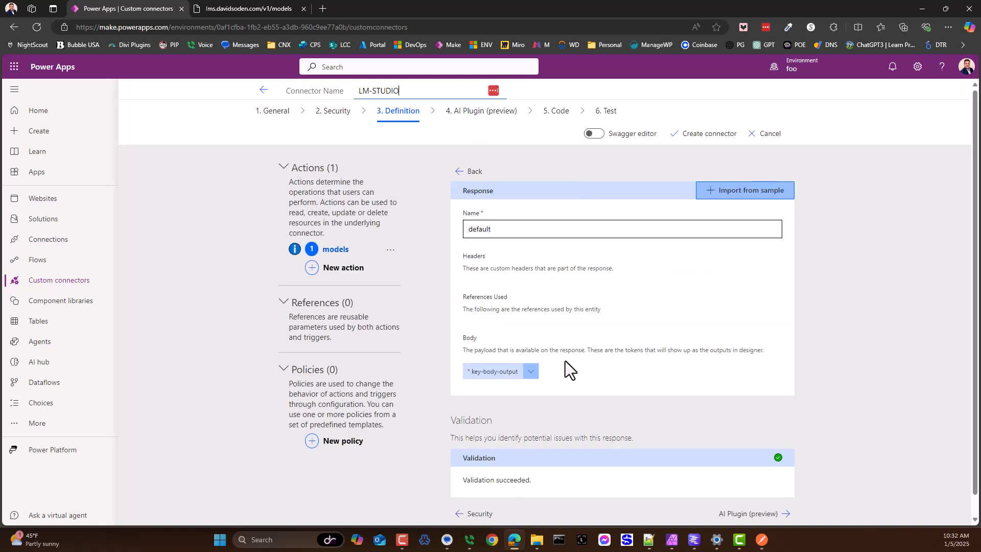
{"action": "left_click", "coordinate": [734, 197]}
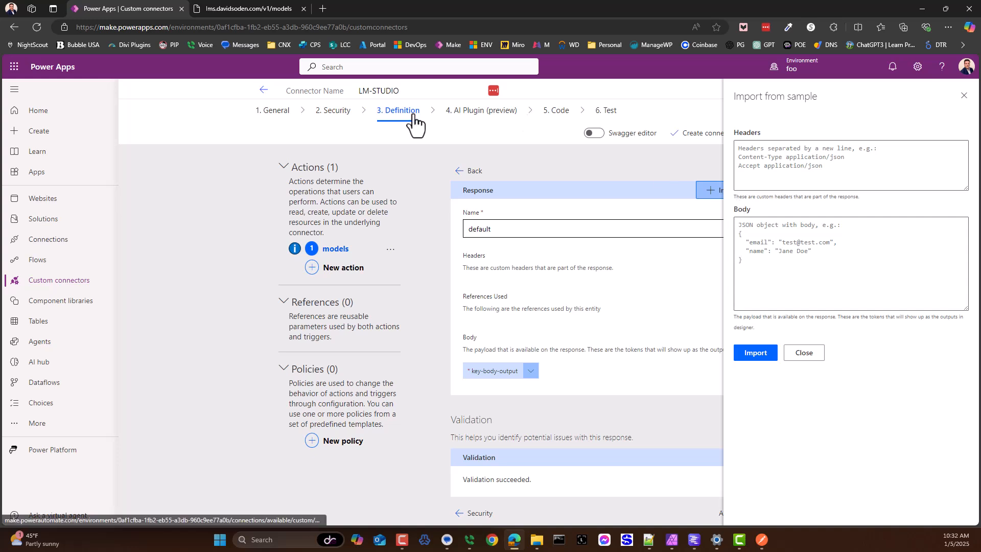
{"action": "left_click", "coordinate": [761, 539]}
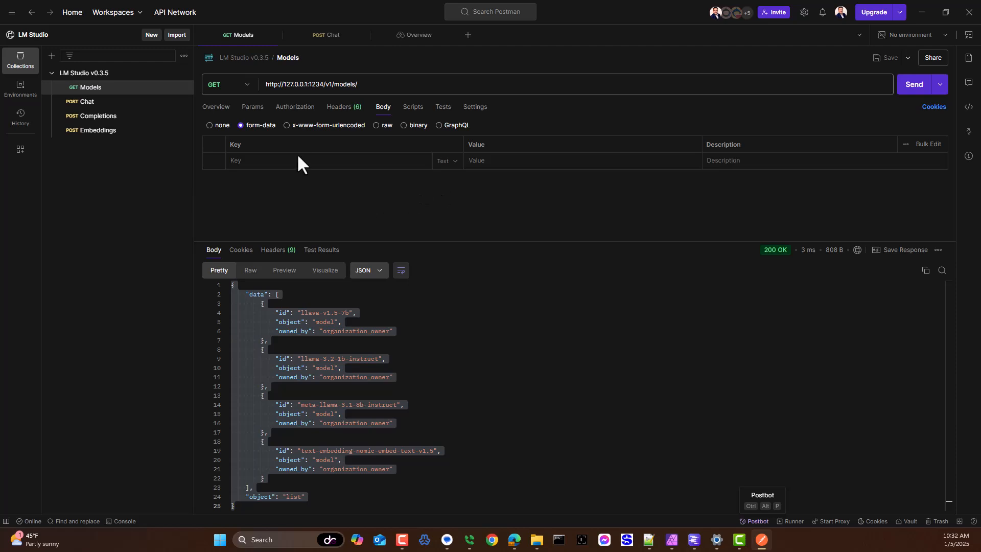
{"action": "left_click", "coordinate": [346, 395]}
{"action": "key", "text": "ctrl+a"}
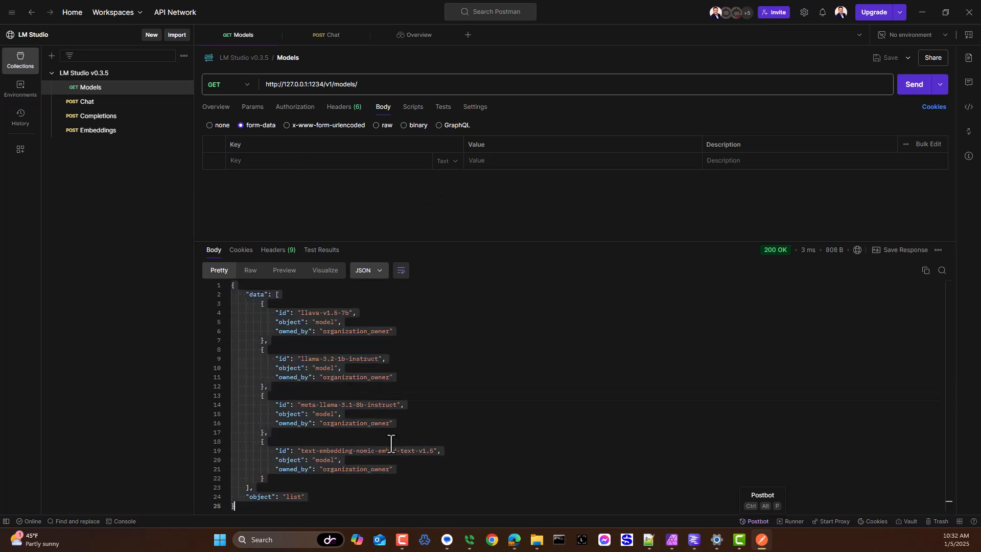
Step: Back in Power Apps, paste the Models JSON response as the sample body and import it into the default response
{"action": "key", "text": "alt+Tab"}
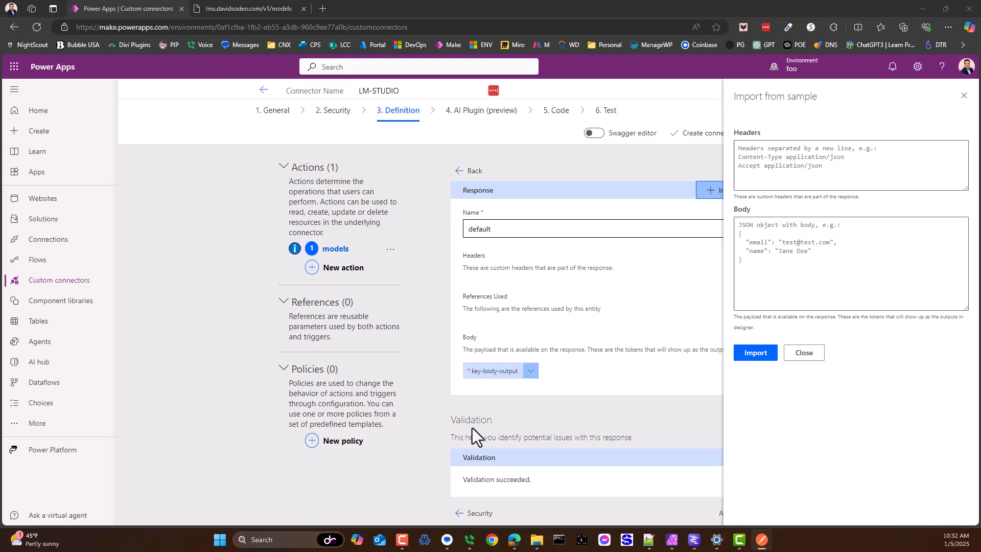
{"action": "left_click", "coordinate": [798, 258]}
{"action": "key", "text": "ctrl+v"}
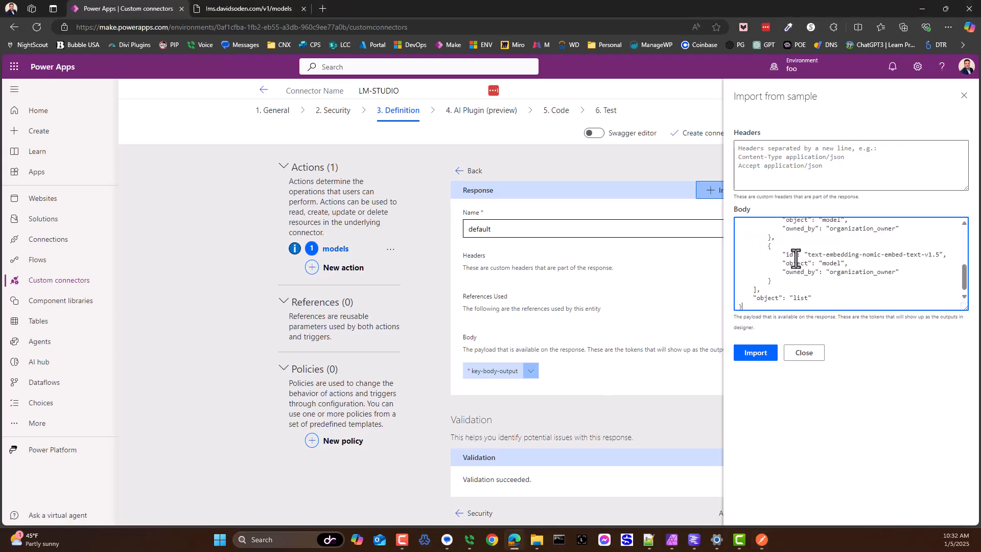
{"action": "left_click", "coordinate": [761, 541]}
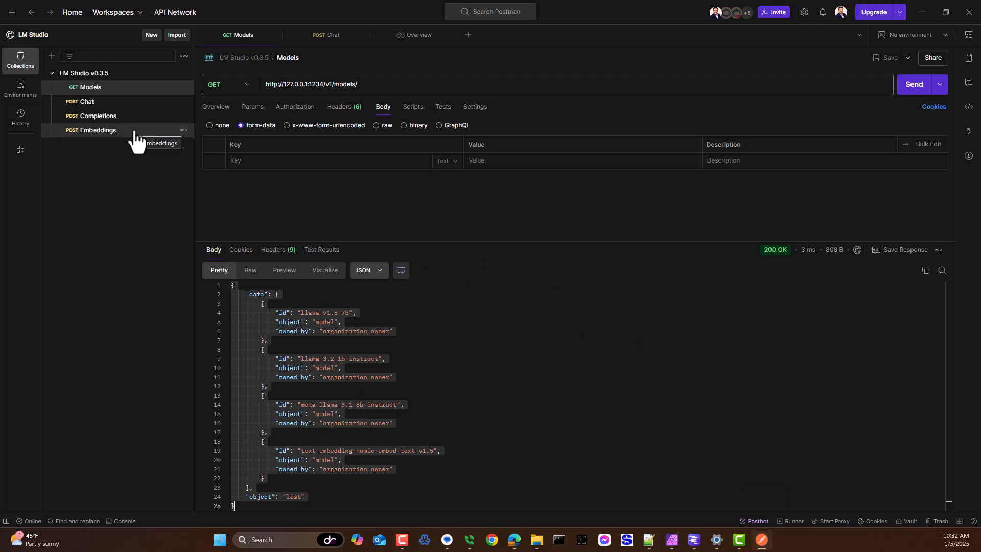
{"action": "key", "text": "alt+Tab"}
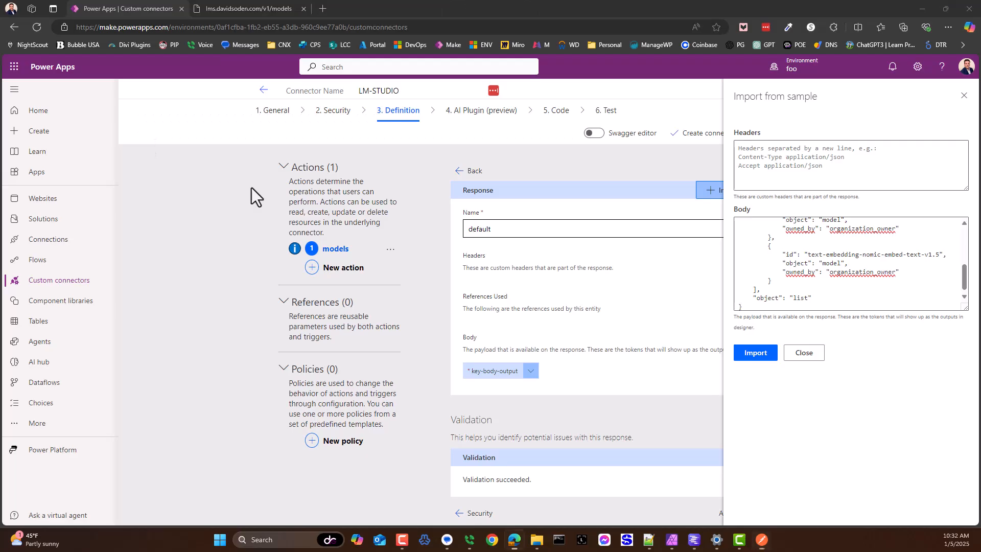
{"action": "left_click", "coordinate": [754, 352]}
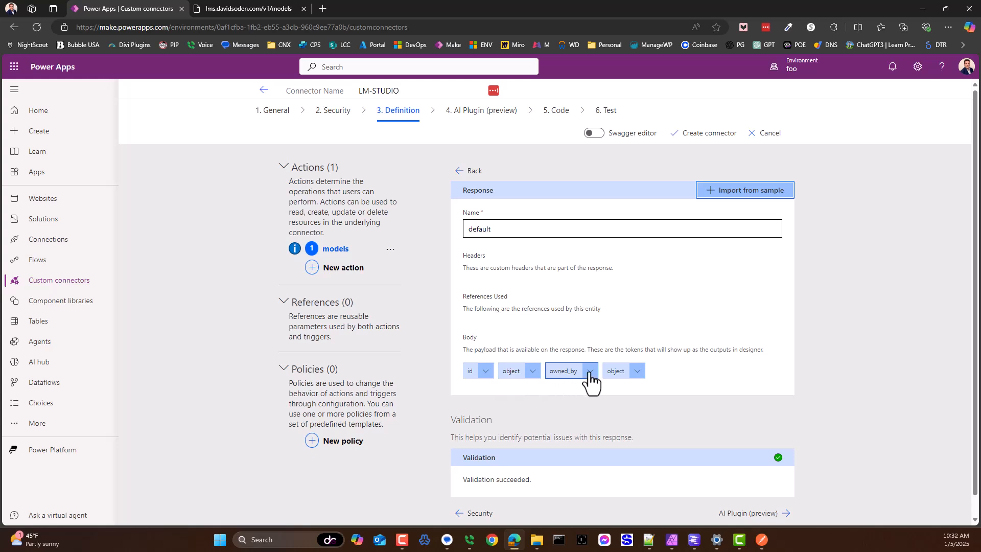
{"action": "scroll", "coordinate": [541, 360], "scroll_direction": "down", "scroll_amount": 1}
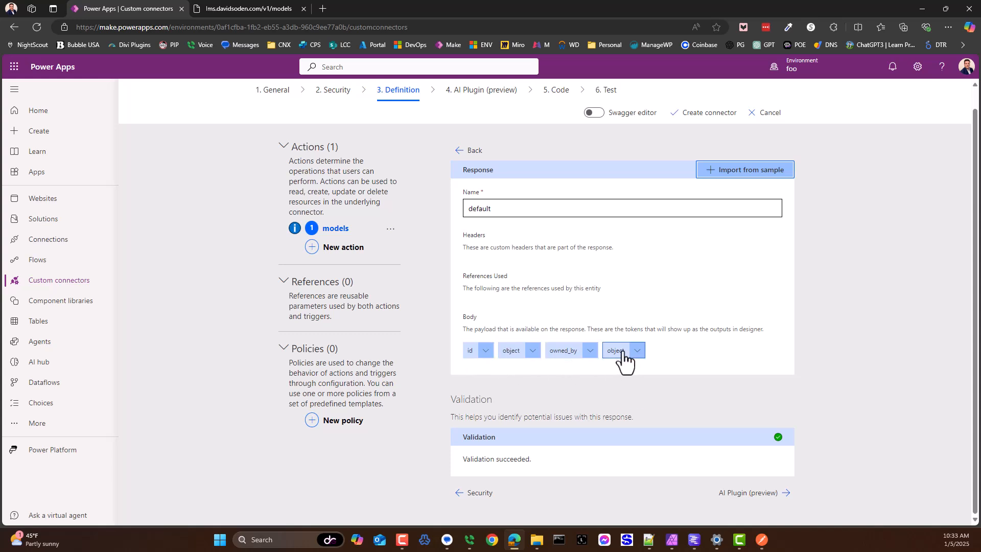
Step: Switch to Postman and examine the Models response's outer object, its data array and the first model's id value
{"action": "key", "text": "alt+Tab"}
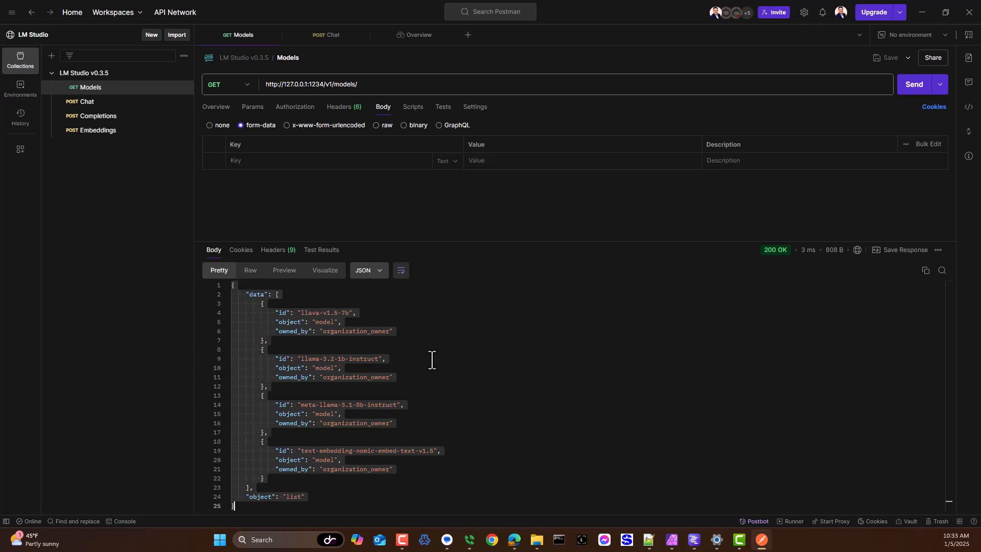
{"action": "left_click", "coordinate": [480, 361]}
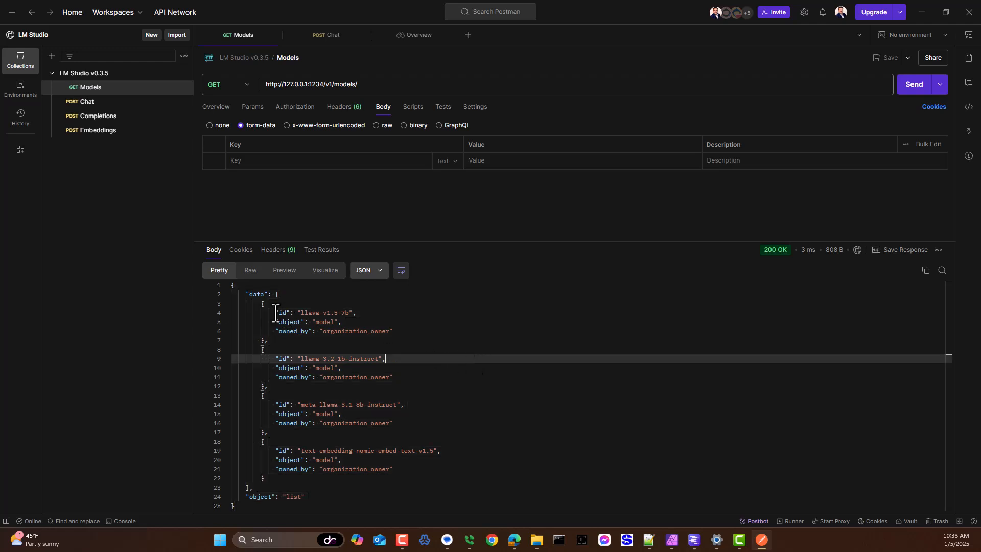
{"action": "left_click", "coordinate": [228, 285]}
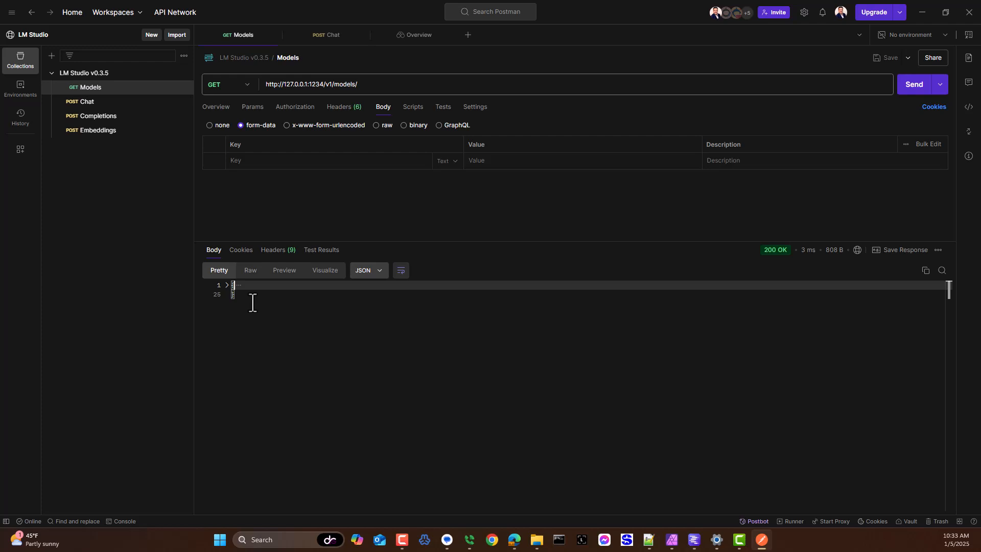
{"action": "left_click", "coordinate": [227, 285]}
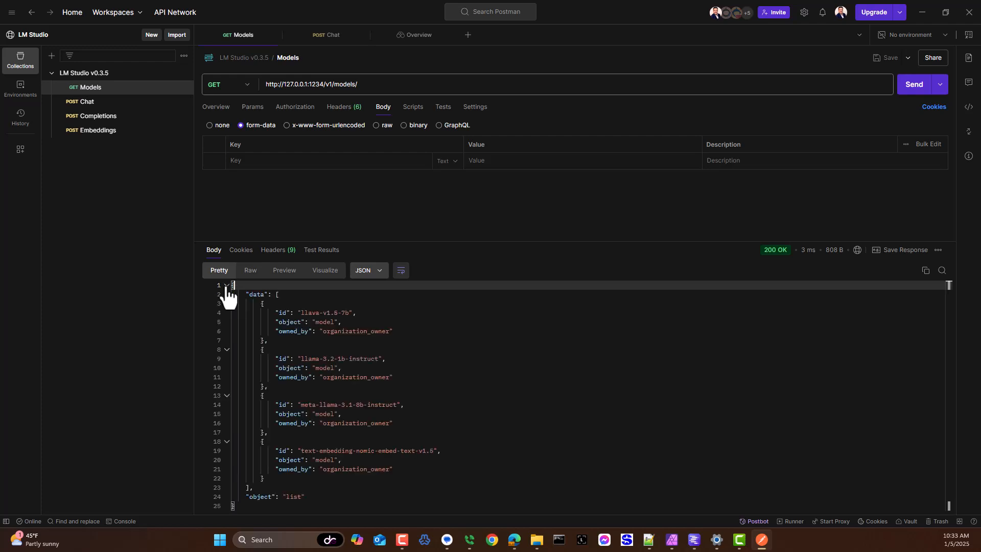
{"action": "left_click", "coordinate": [281, 295]}
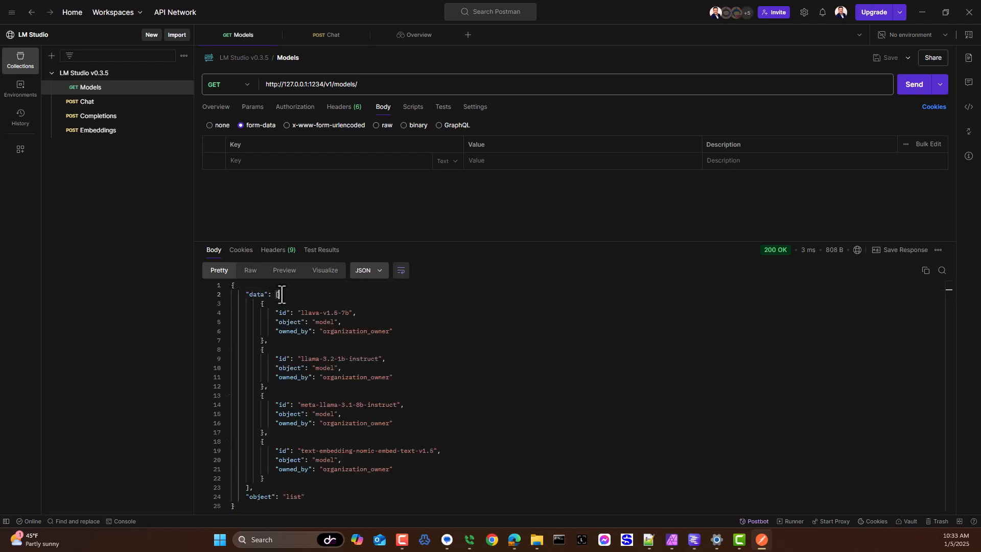
{"action": "double_click", "coordinate": [255, 295]}
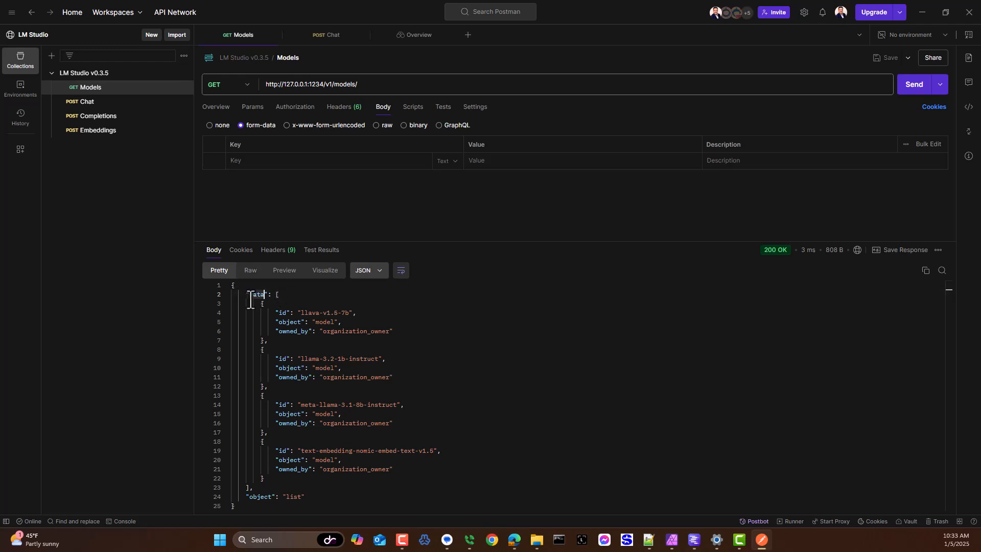
{"action": "double_click", "coordinate": [283, 313]}
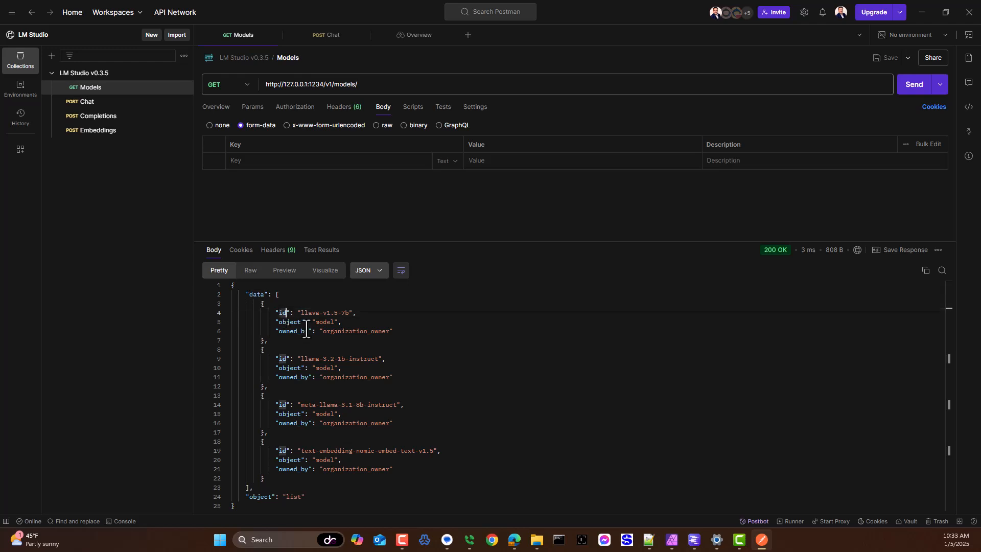
{"action": "left_click_drag", "start_coordinate": [302, 313], "coordinate": [327, 312]}
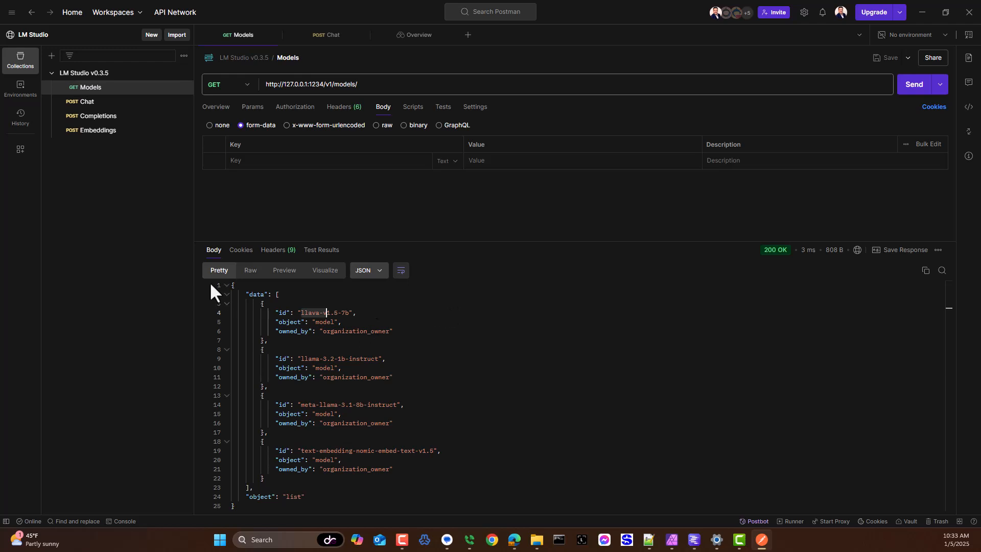
Step: Highlight the first object inside the data array and its id, object and owned_by properties
{"action": "left_click", "coordinate": [274, 294]}
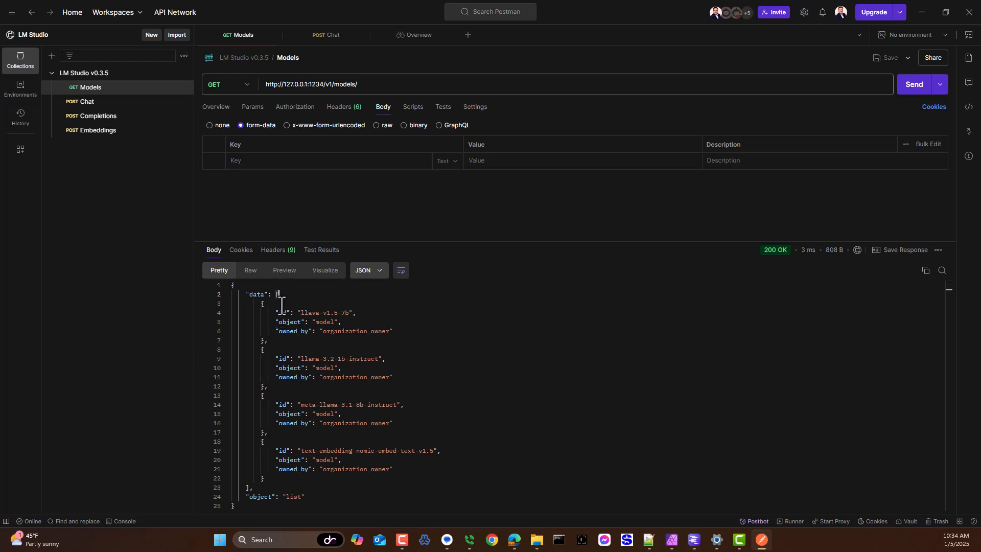
{"action": "left_click_drag", "start_coordinate": [264, 309], "coordinate": [264, 342]}
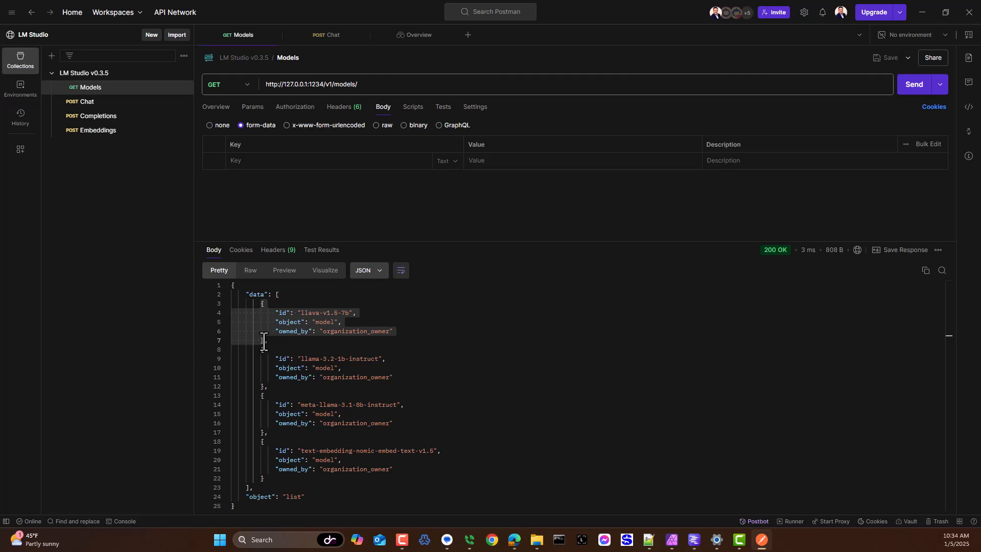
{"action": "left_click", "coordinate": [279, 293]}
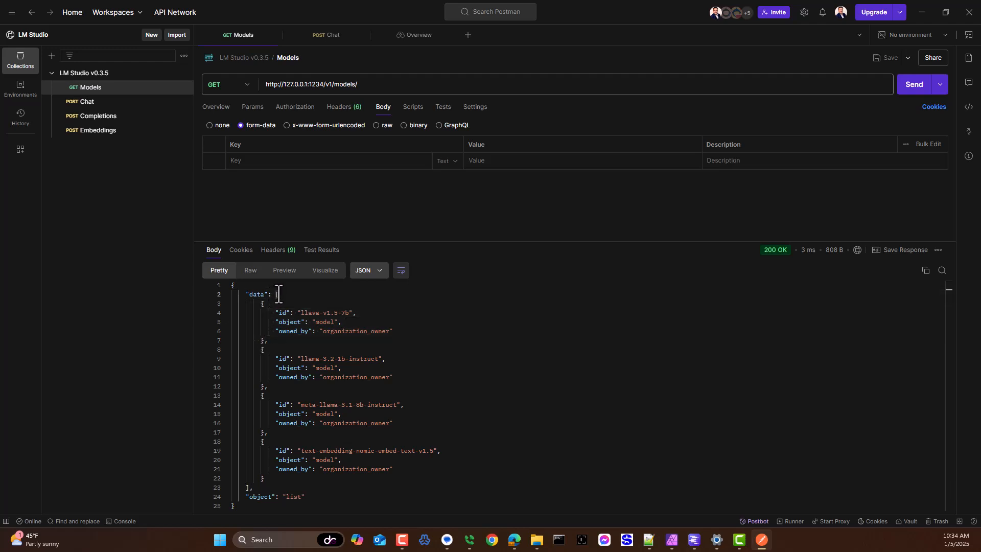
{"action": "double_click", "coordinate": [264, 305]}
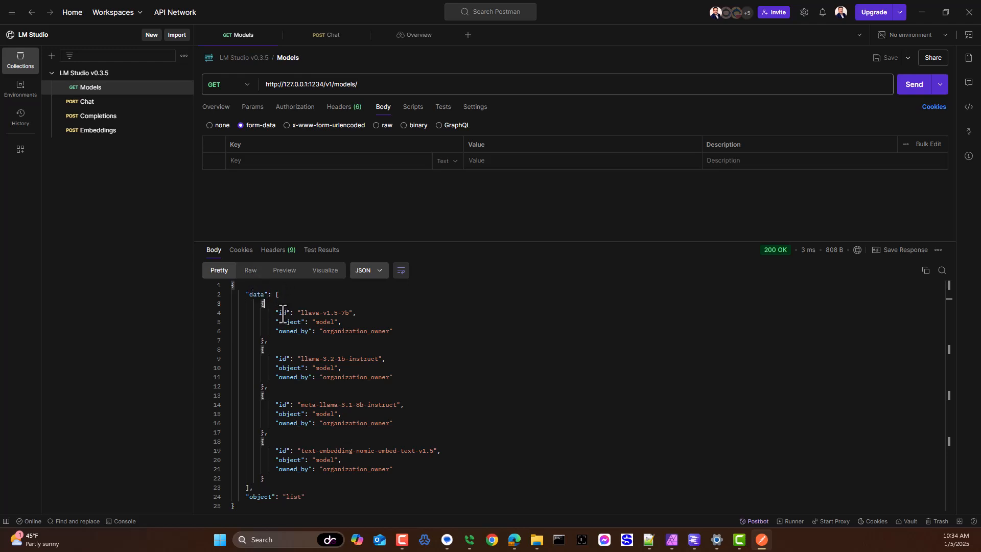
{"action": "double_click", "coordinate": [282, 312]}
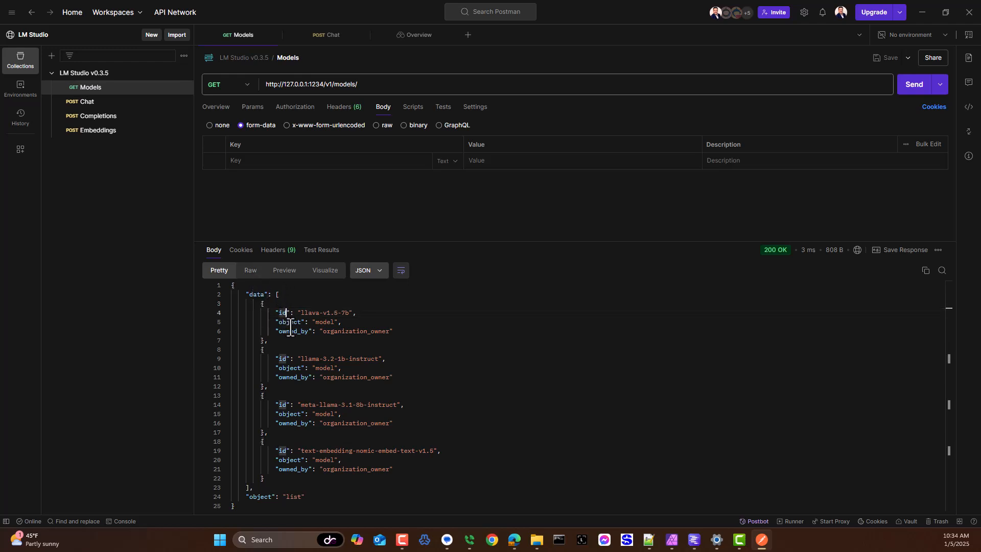
{"action": "double_click", "coordinate": [291, 323]}
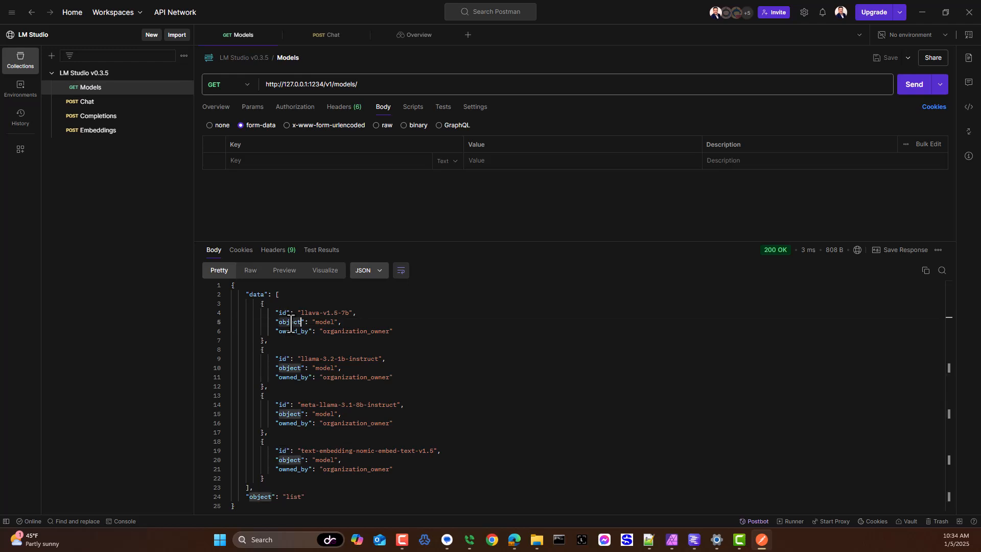
{"action": "double_click", "coordinate": [291, 331]}
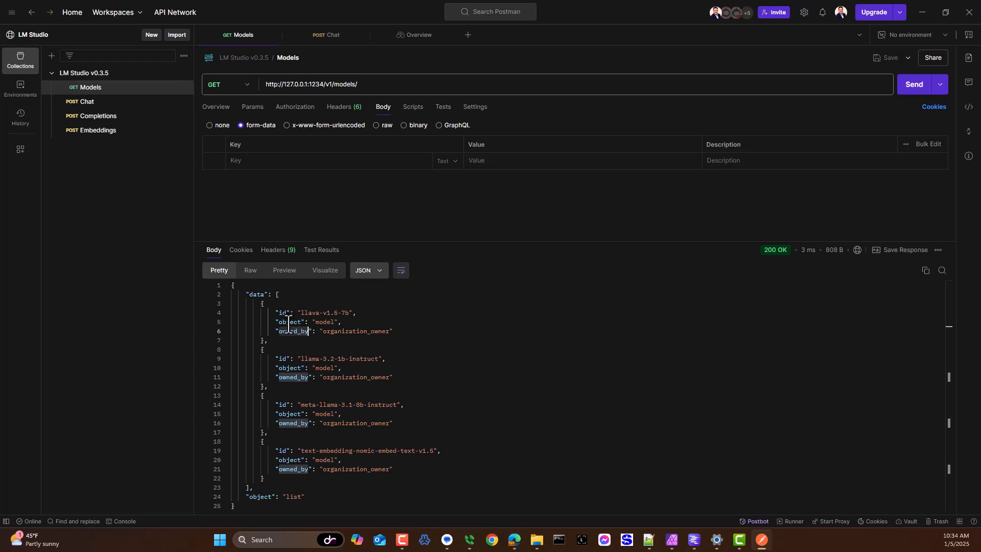
{"action": "double_click", "coordinate": [288, 321]}
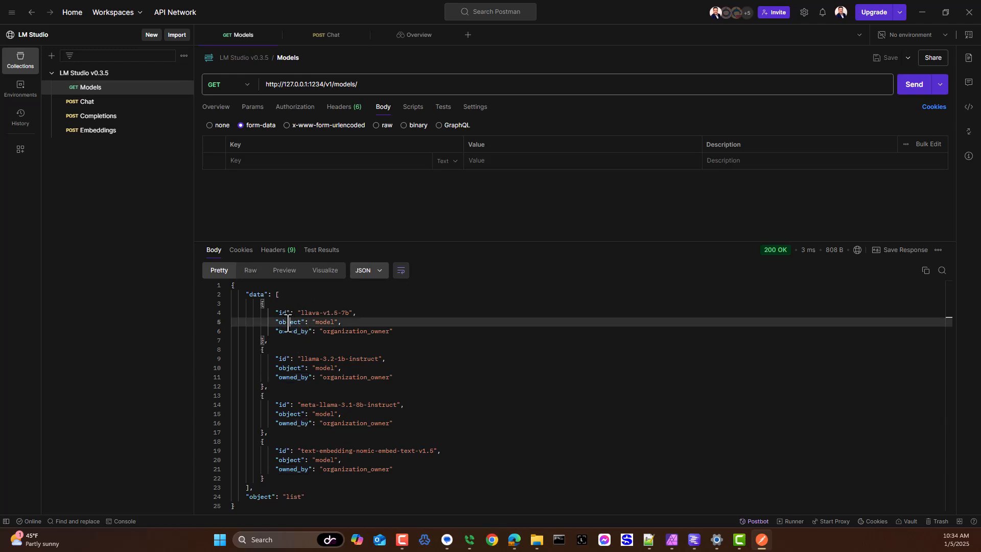
Step: Highlight the data line, the first model's id and value, and the closing object property's "list" value
{"action": "left_click", "coordinate": [257, 294]}
{"action": "triple_click", "coordinate": [257, 294]}
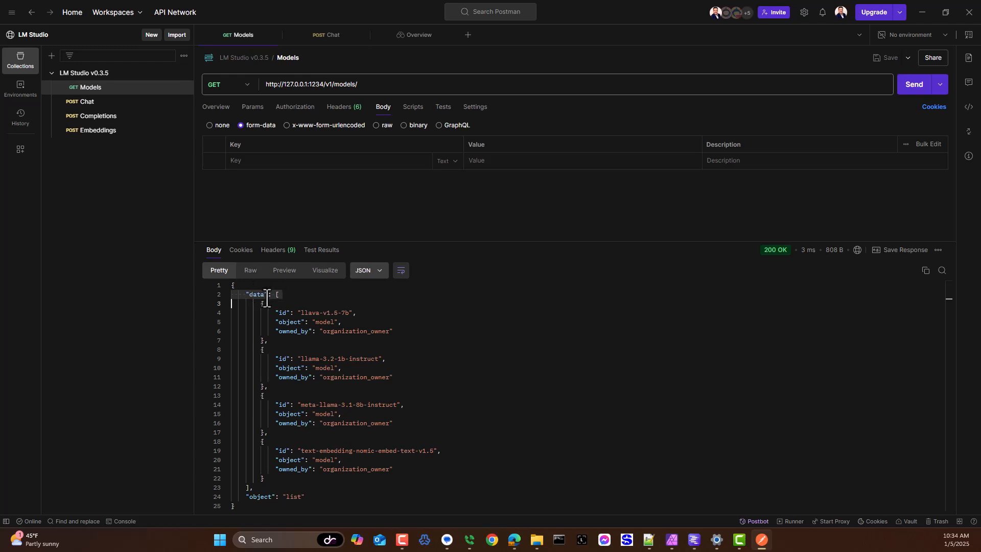
{"action": "left_click", "coordinate": [281, 312]}
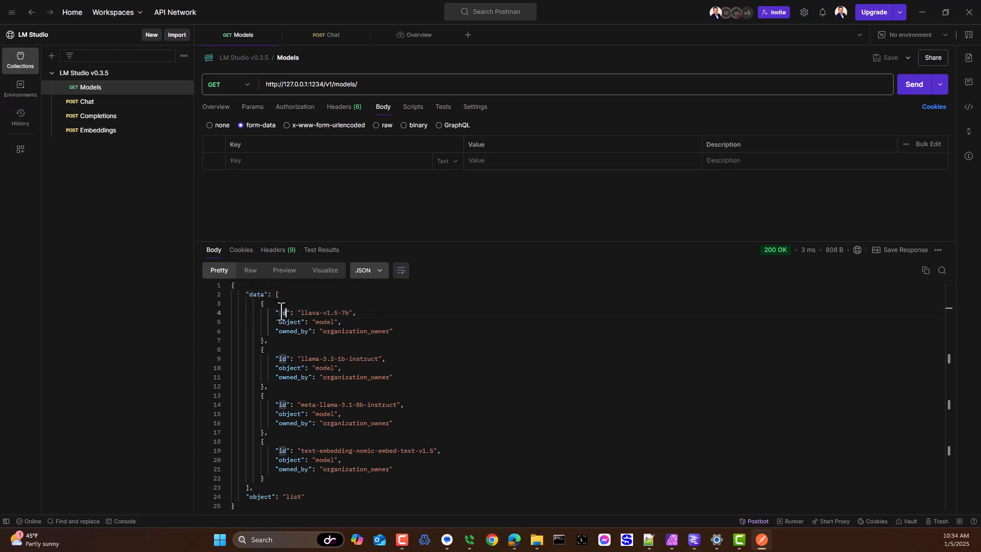
{"action": "left_click", "coordinate": [308, 313]}
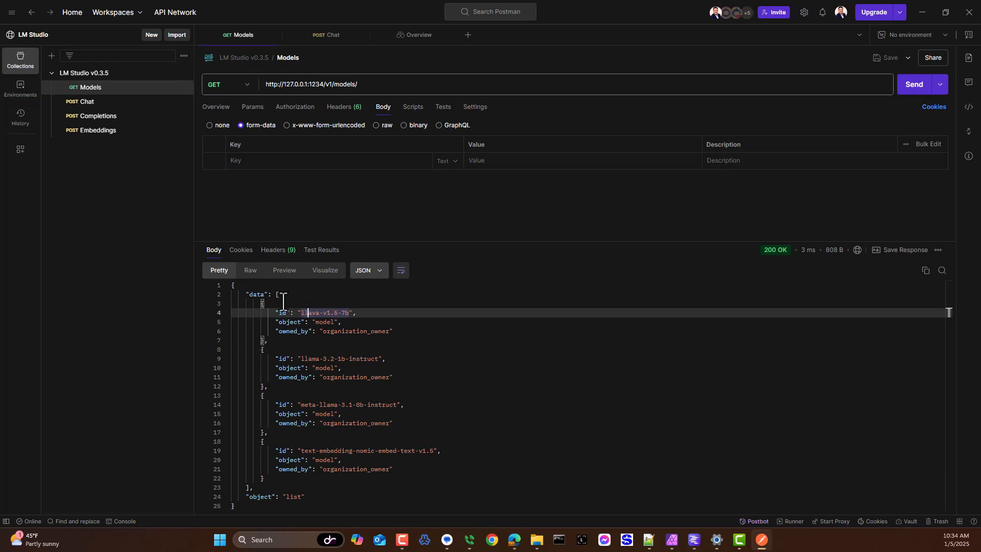
{"action": "left_click", "coordinate": [288, 496]}
{"action": "left_click_drag", "start_coordinate": [289, 496], "coordinate": [309, 494]}
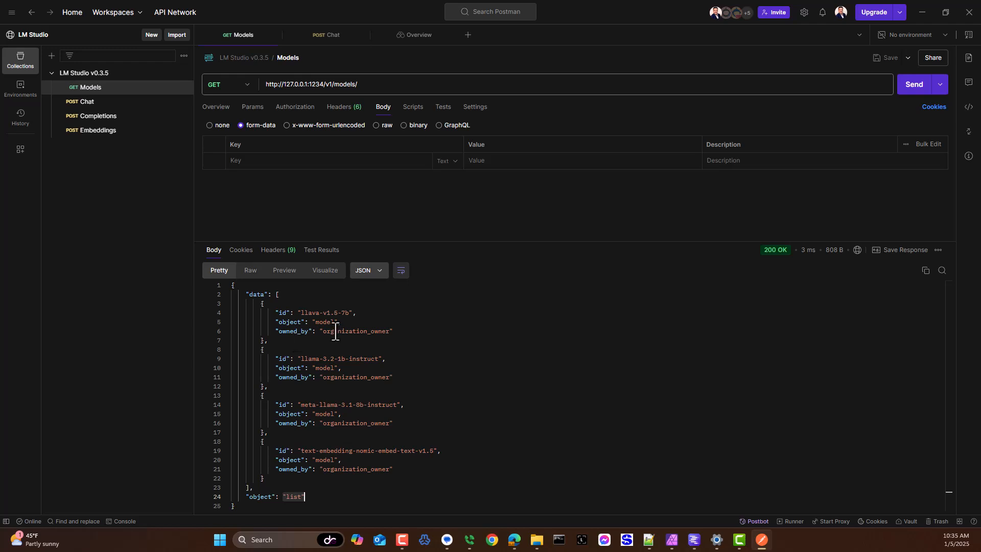
Step: Highlight the start of the data array, an object property inside it, and the closing object property line
{"action": "left_click", "coordinate": [251, 295]}
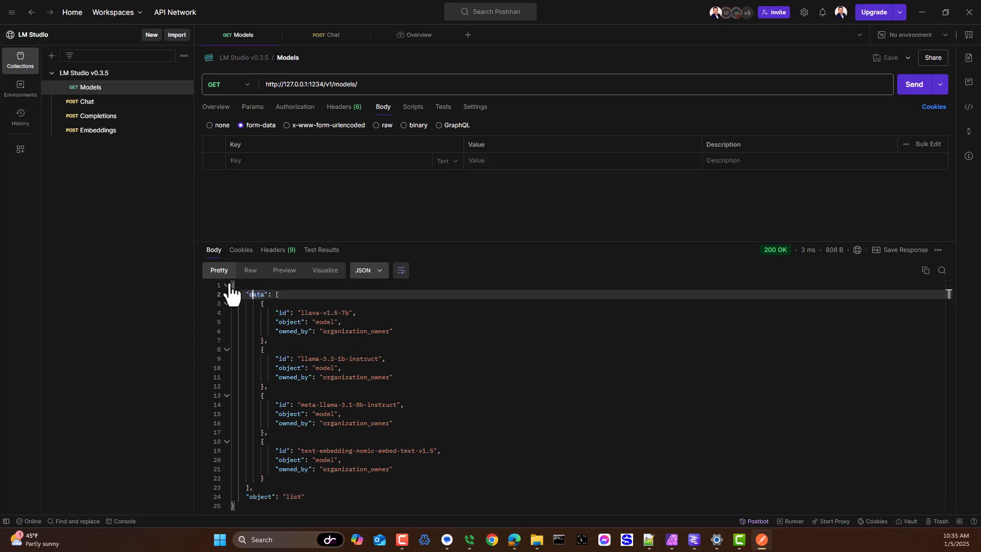
{"action": "left_click", "coordinate": [279, 295]}
{"action": "left_click_drag", "start_coordinate": [281, 295], "coordinate": [290, 331]}
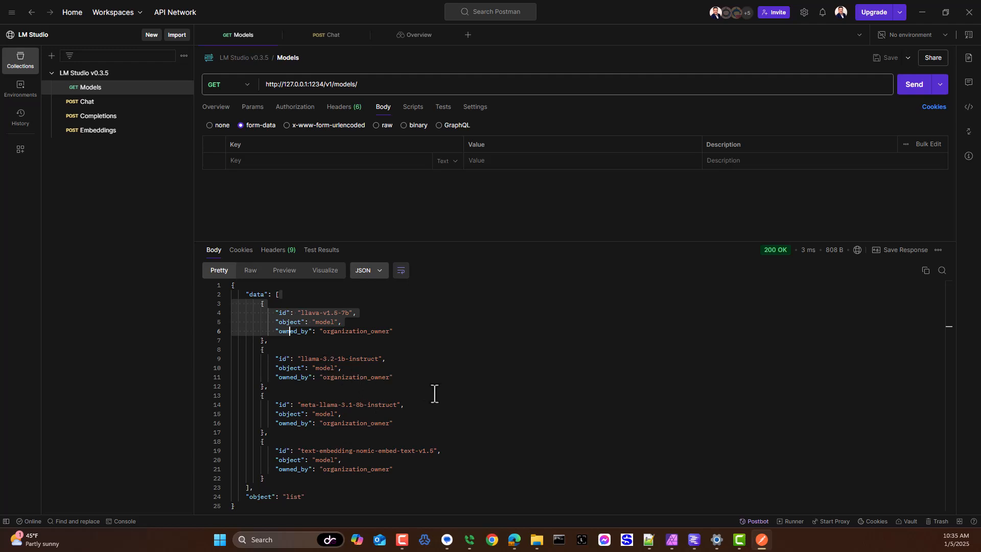
{"action": "left_click", "coordinate": [365, 349]}
{"action": "double_click", "coordinate": [285, 322]}
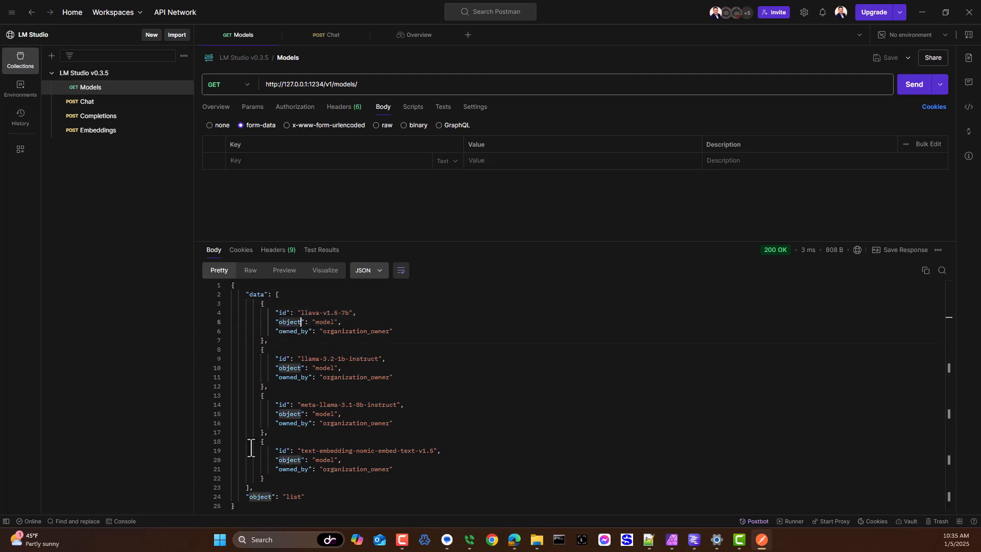
{"action": "left_click", "coordinate": [260, 496]}
{"action": "left_click_drag", "start_coordinate": [339, 499], "coordinate": [242, 498]}
Step: Compare the imported response body tokens in Power Apps with the Models JSON in Postman, ending in Power Apps
{"action": "key", "text": "alt+Tab"}
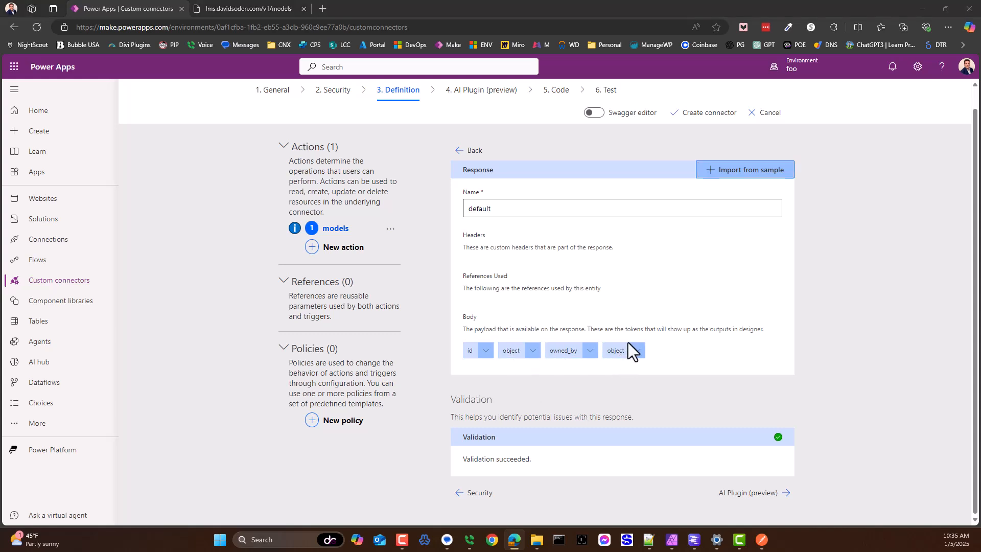
{"action": "key", "text": "alt+Tab"}
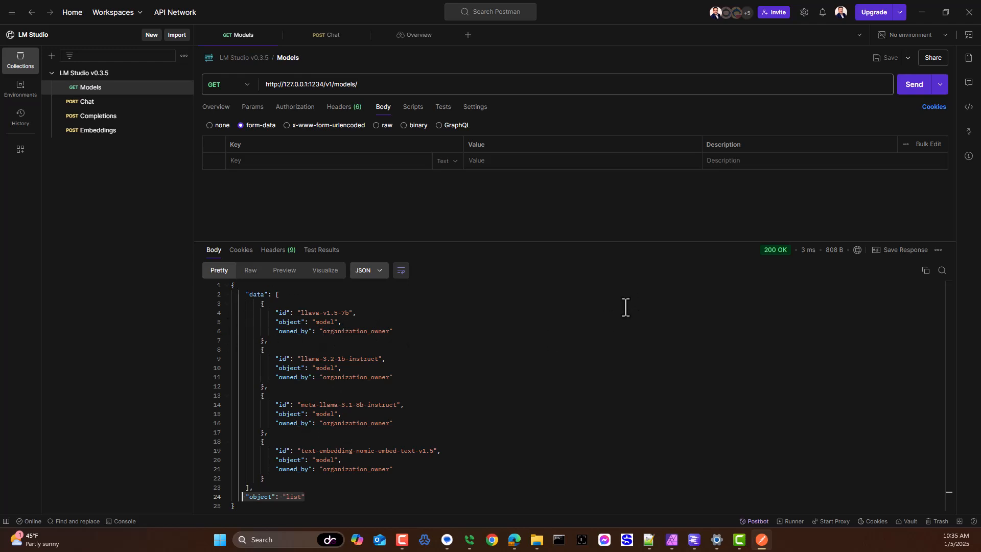
{"action": "key", "text": "alt+Tab"}
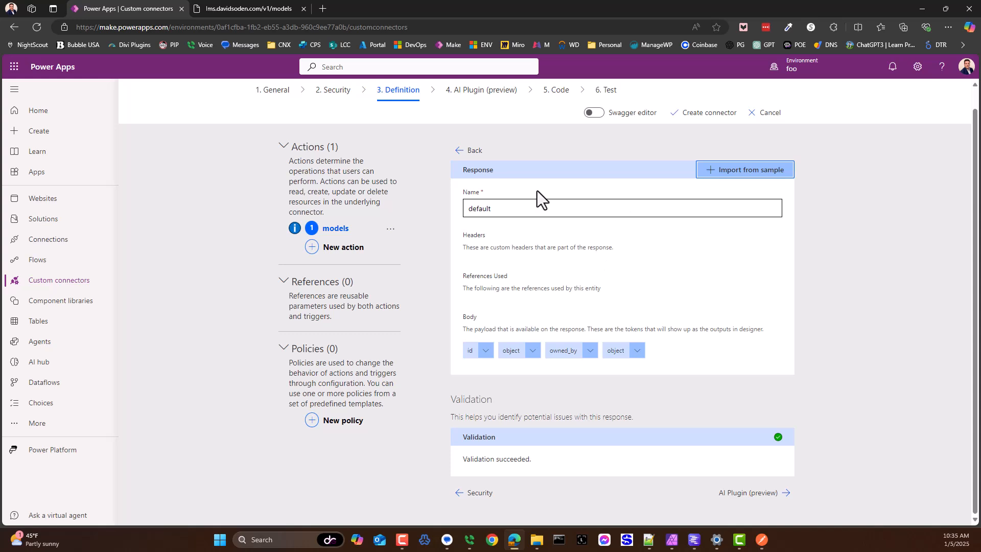
Step: Leave the response definition and add a second action with the summary "chat"
{"action": "left_click", "coordinate": [472, 150]}
{"action": "scroll", "coordinate": [482, 268], "scroll_direction": "down", "scroll_amount": 8}
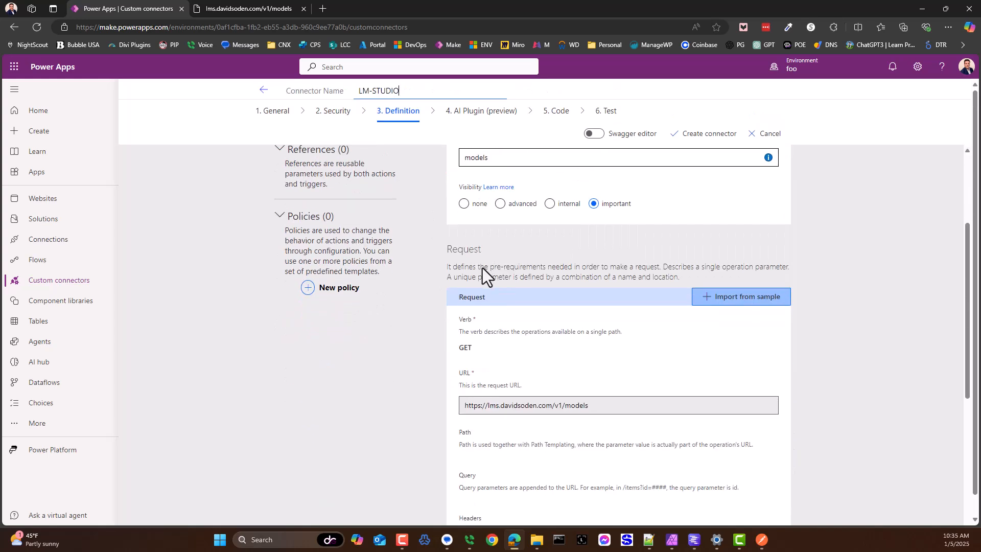
{"action": "scroll", "coordinate": [630, 388], "scroll_direction": "up", "scroll_amount": 7}
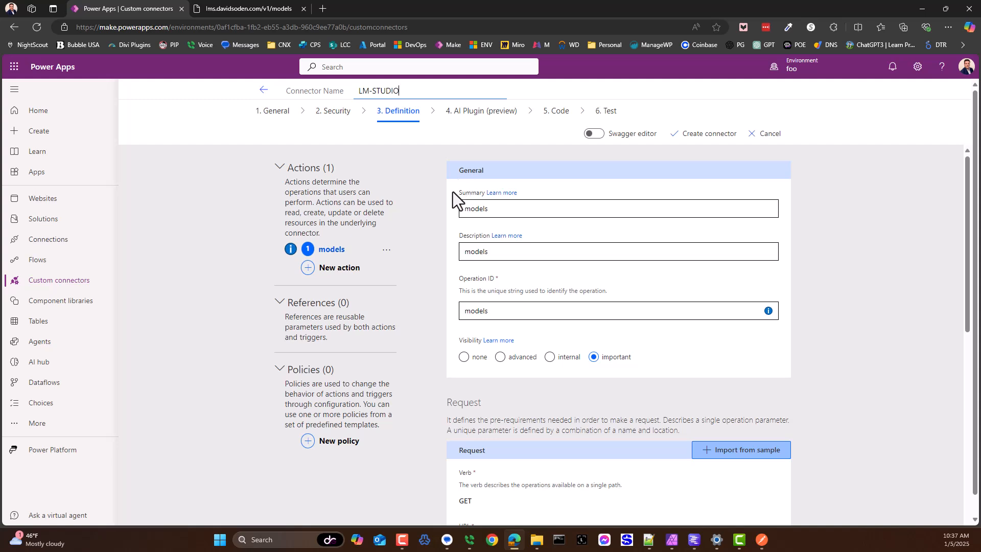
{"action": "left_click", "coordinate": [353, 266]}
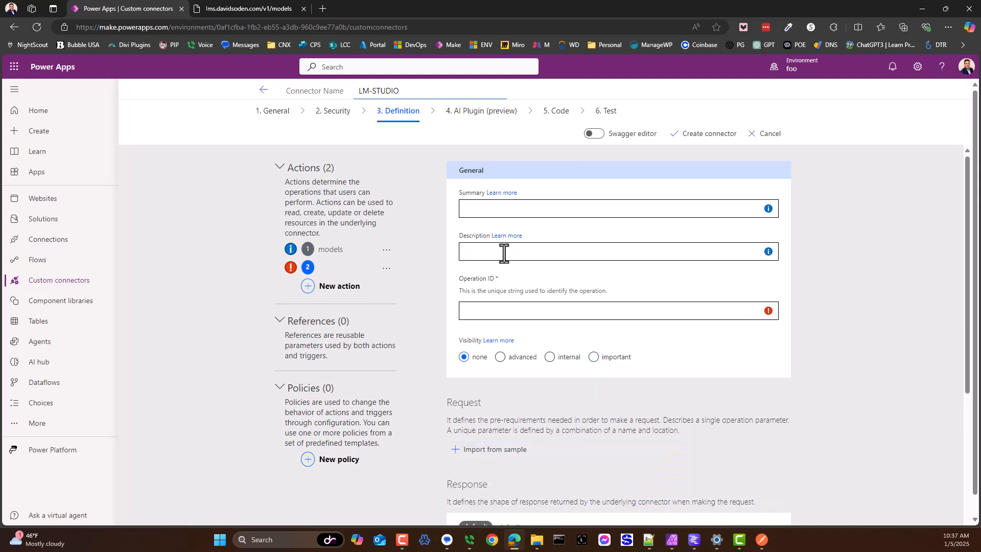
{"action": "left_click", "coordinate": [526, 209]}
{"action": "type", "text": "c"}
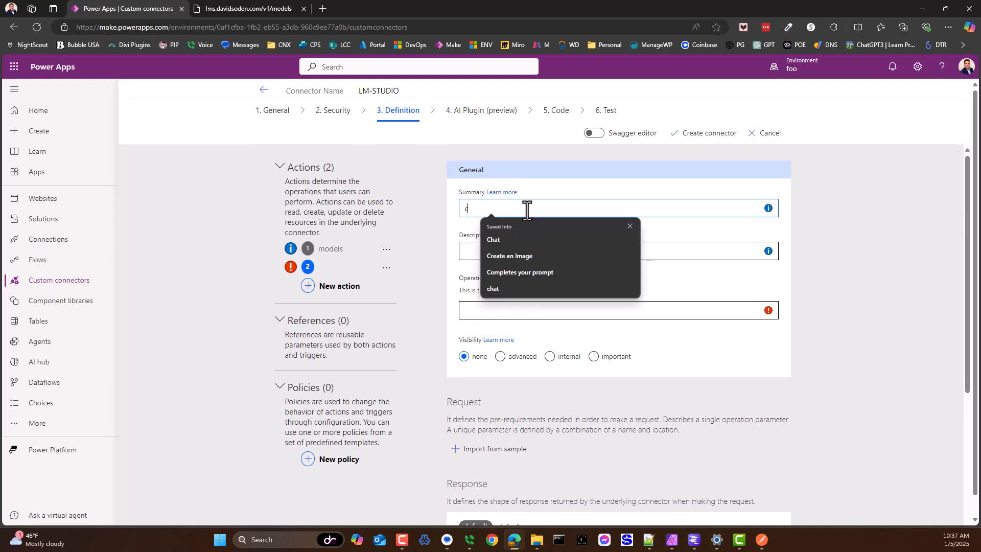
{"action": "type", "text": "hat"}
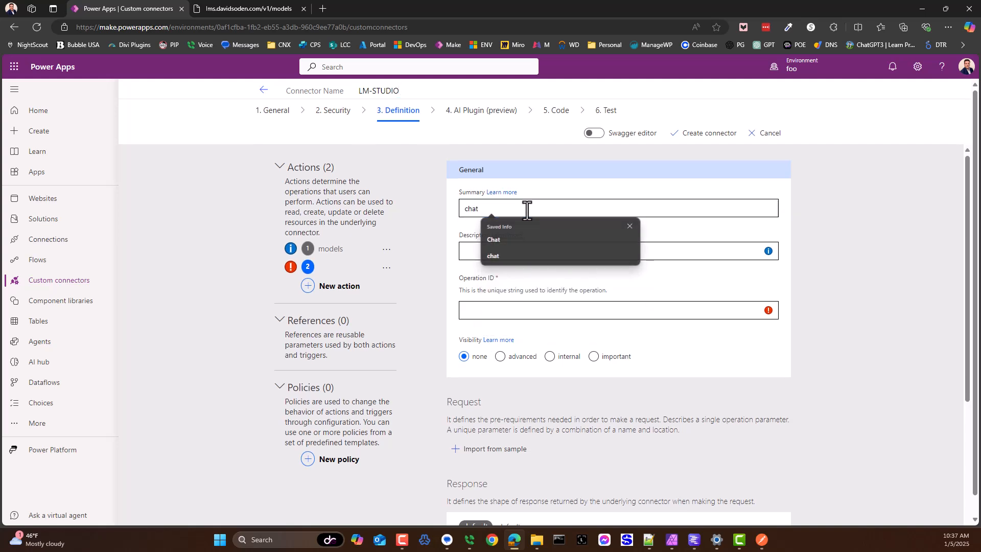
Step: Copy the summary "chat" into the description and operation ID, and set the action's visibility to important
{"action": "key", "text": "Tab"}
{"action": "key", "text": "shift+Tab"}
{"action": "key", "text": "ctrl+c"}
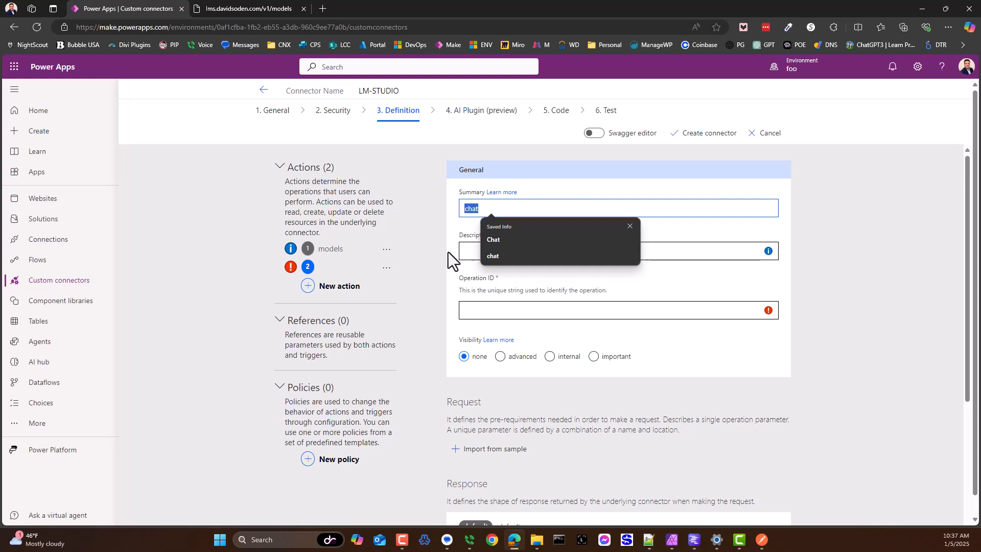
{"action": "left_click", "coordinate": [470, 251]}
{"action": "key", "text": "ctrl+v"}
{"action": "left_click", "coordinate": [485, 310]}
{"action": "key", "text": "ctrl+v"}
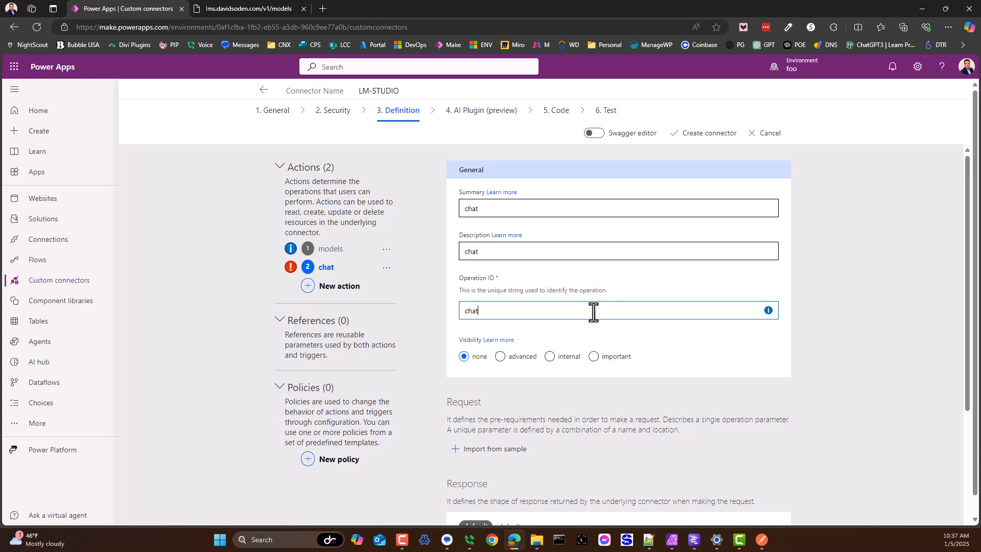
{"action": "left_click", "coordinate": [596, 356]}
Step: Start importing the chat action's request from a sample, with POST as the verb
{"action": "scroll", "coordinate": [596, 359], "scroll_direction": "down", "scroll_amount": 3}
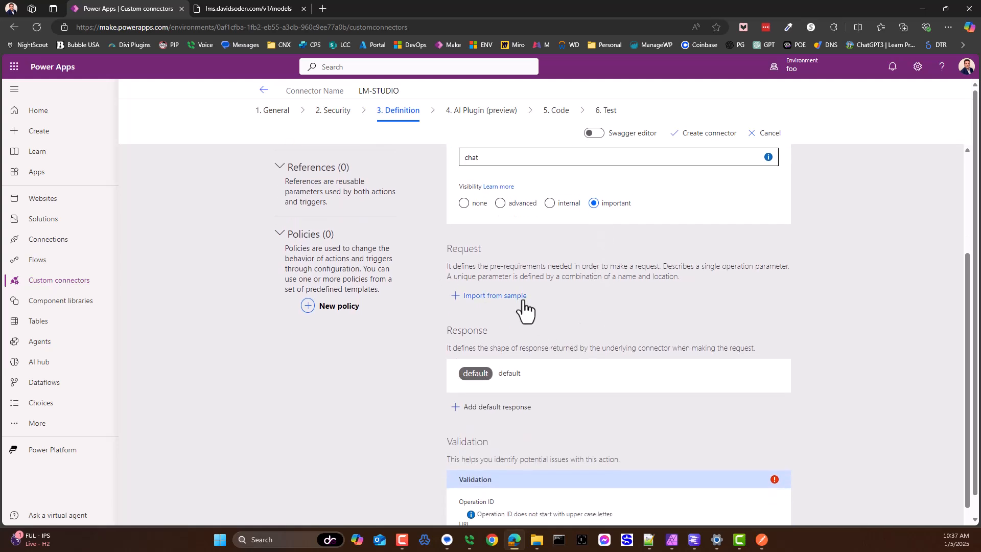
{"action": "left_click", "coordinate": [496, 297]}
{"action": "left_click", "coordinate": [814, 149]}
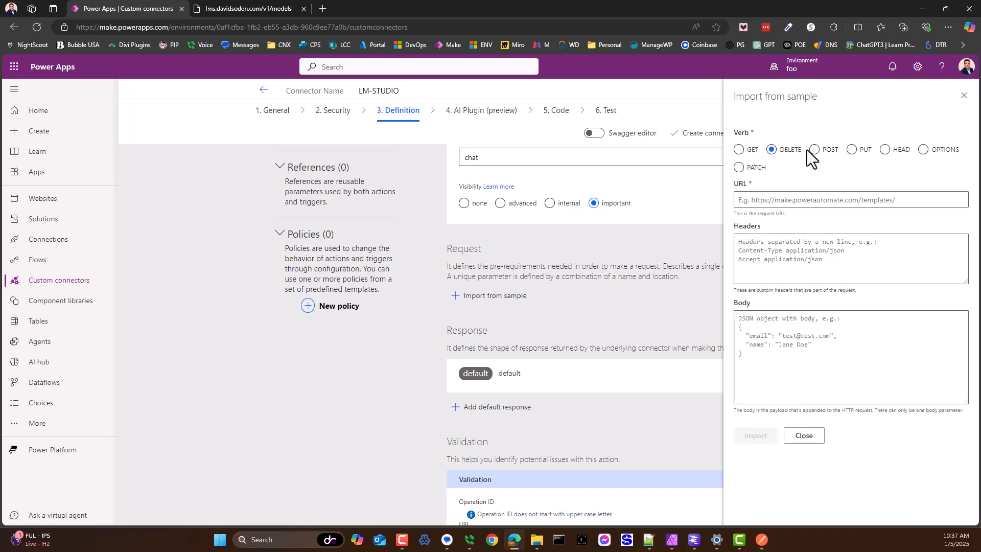
Step: Switch to Postman, close the open request tabs and open the body of the Chat request
{"action": "left_click", "coordinate": [761, 539]}
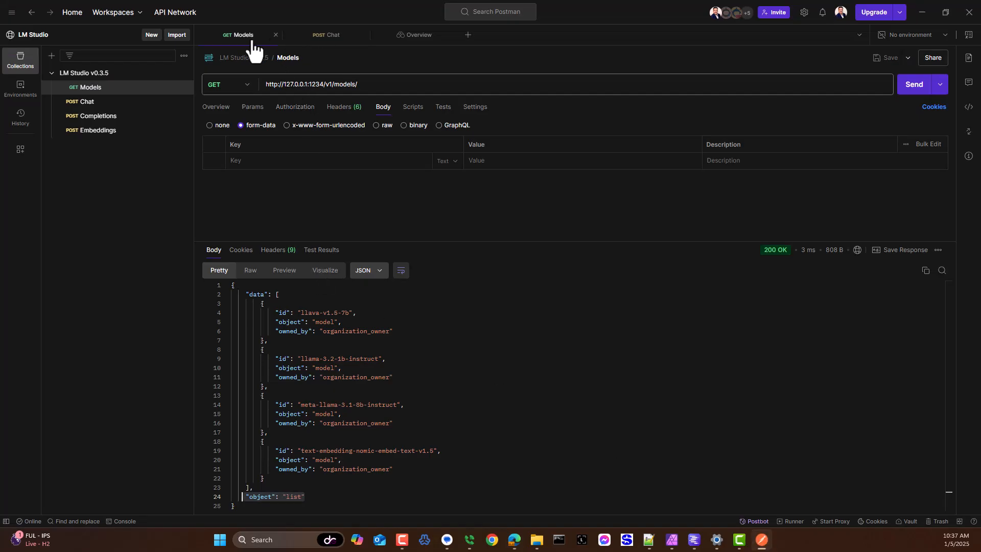
{"action": "left_click", "coordinate": [276, 35]}
{"action": "left_click", "coordinate": [276, 35]}
{"action": "left_click", "coordinate": [275, 35]}
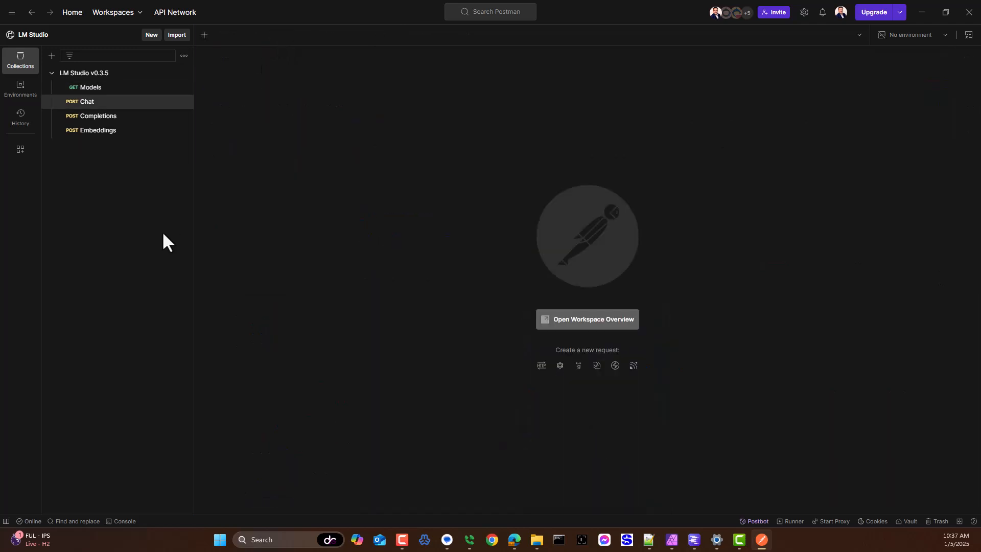
{"action": "left_click", "coordinate": [58, 101]}
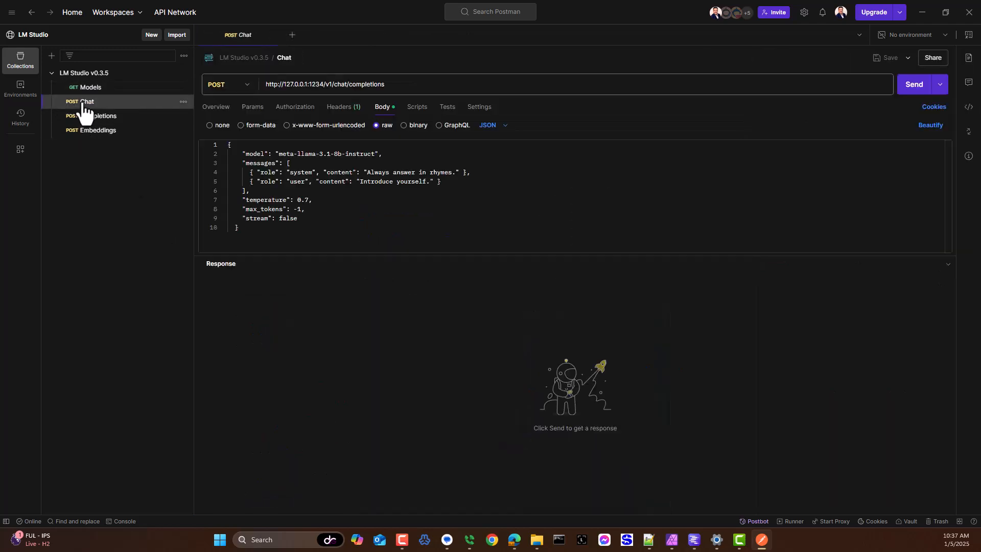
{"action": "left_click", "coordinate": [386, 109]}
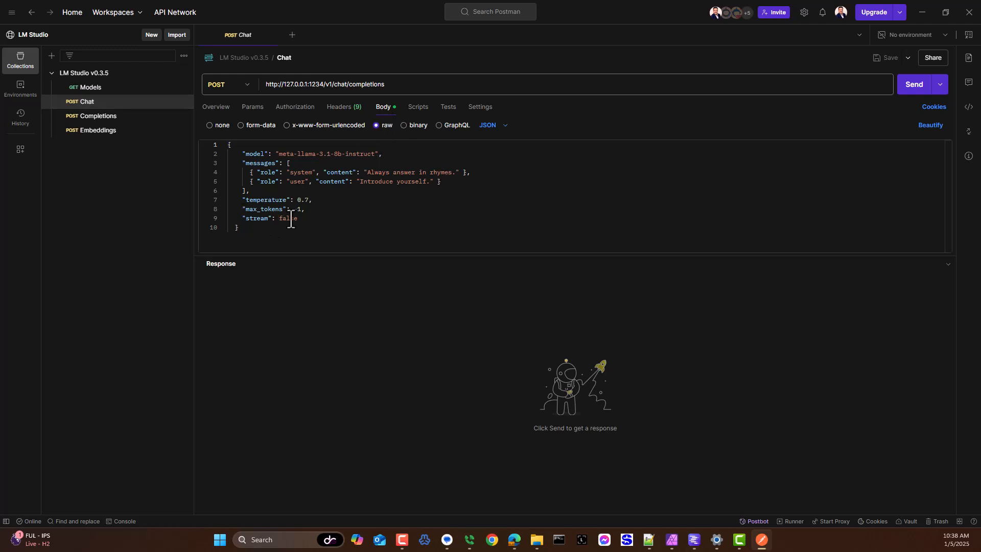
Step: Copy the Chat request's whole JSON body and paste it as the sample request body in Power Apps
{"action": "left_click_drag", "start_coordinate": [262, 235], "coordinate": [207, 121]}
{"action": "key", "text": "ctrl+c"}
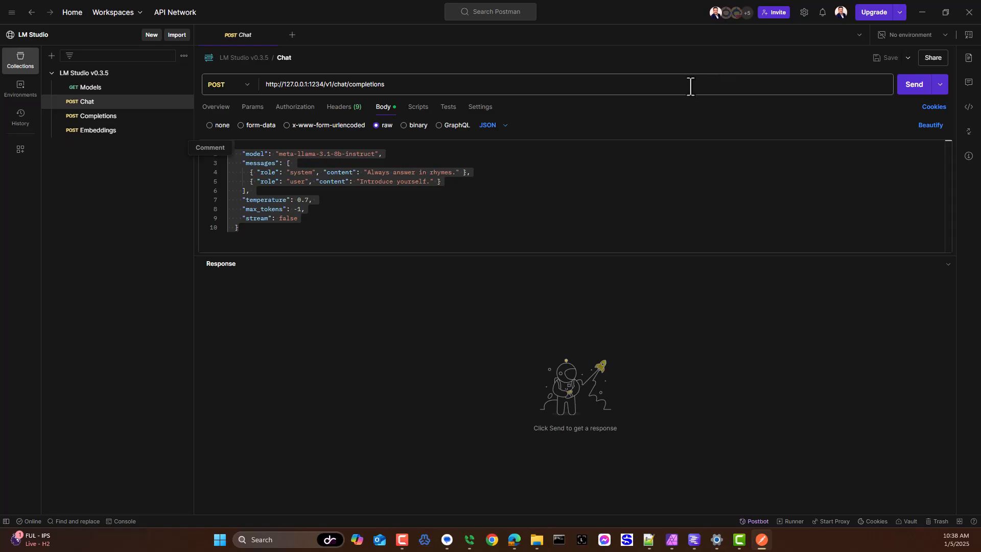
{"action": "key", "text": "alt+Tab"}
{"action": "left_click", "coordinate": [771, 332]}
{"action": "key", "text": "ctrl+v"}
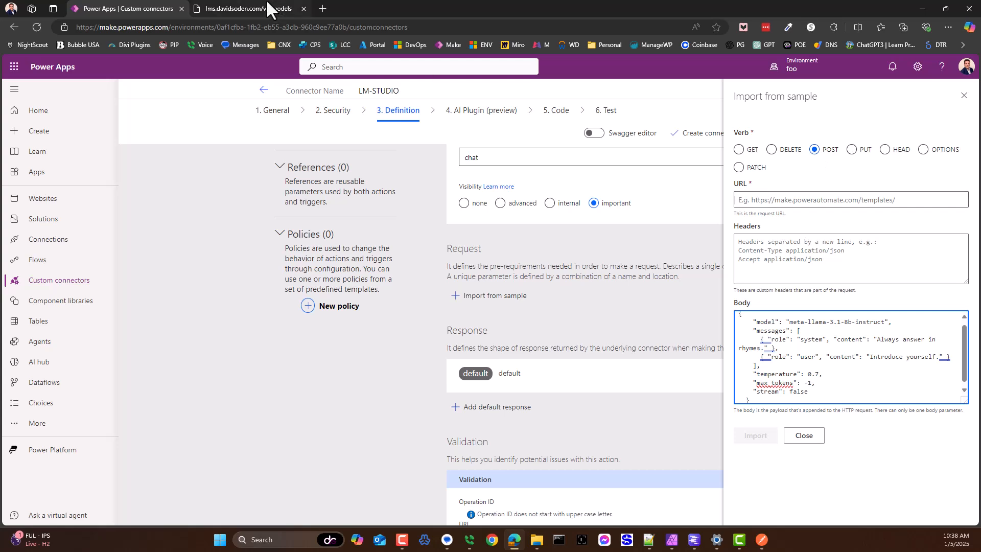
Step: Copy the server's models address from the other browser tab into the sample URL and remove "models" from its end
{"action": "left_click", "coordinate": [254, 6]}
{"action": "left_click", "coordinate": [119, 27]}
{"action": "key", "text": "ctrl+c"}
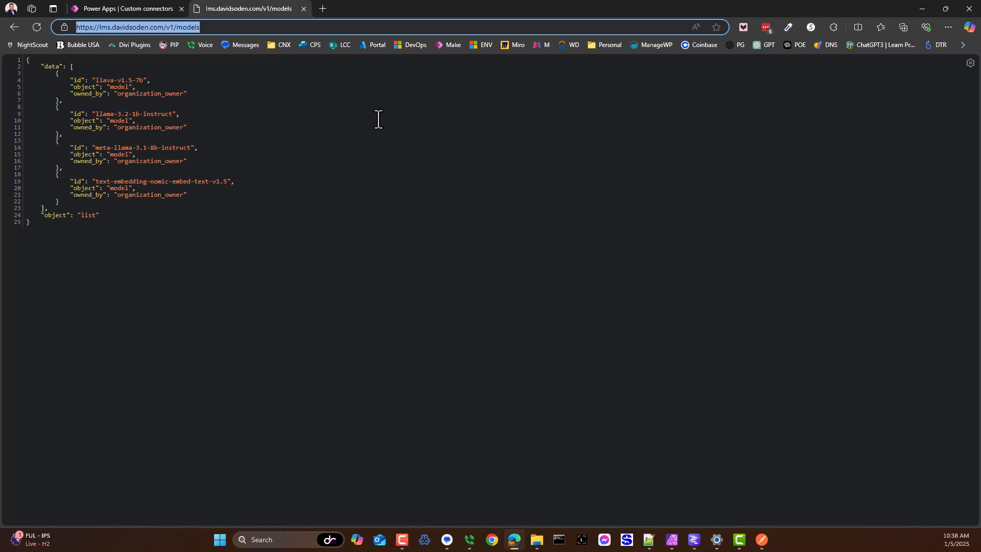
{"action": "key", "text": "ctrl+shift+Tab"}
{"action": "left_click", "coordinate": [858, 201]}
{"action": "key", "text": "ctrl+v"}
{"action": "left_click_drag", "start_coordinate": [863, 200], "coordinate": [838, 200]}
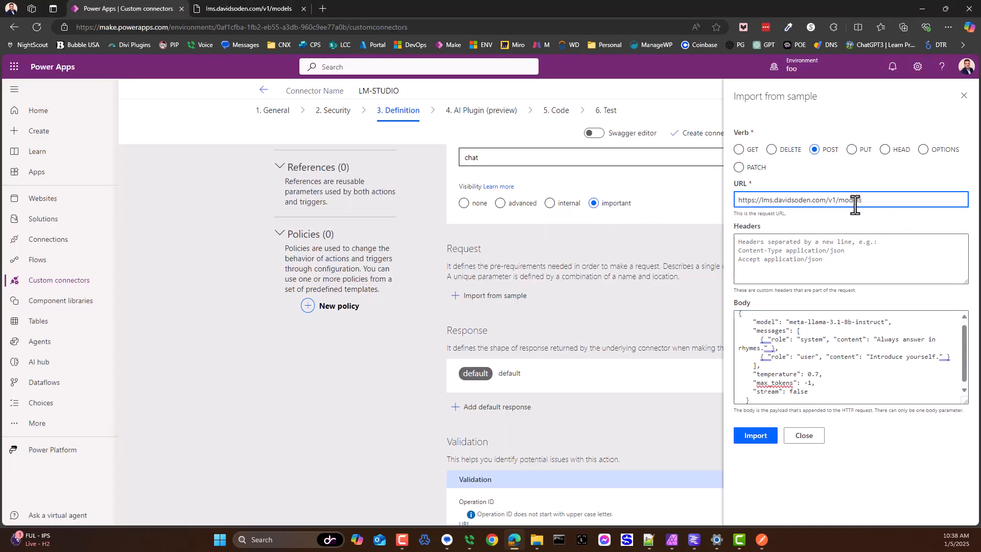
{"action": "key", "text": "BackSpace"}
Step: Copy "v1/chat/completions" from the Chat request's URL in Postman and append it to the sample URL in Power Apps
{"action": "key", "text": "ctrl+Tab"}
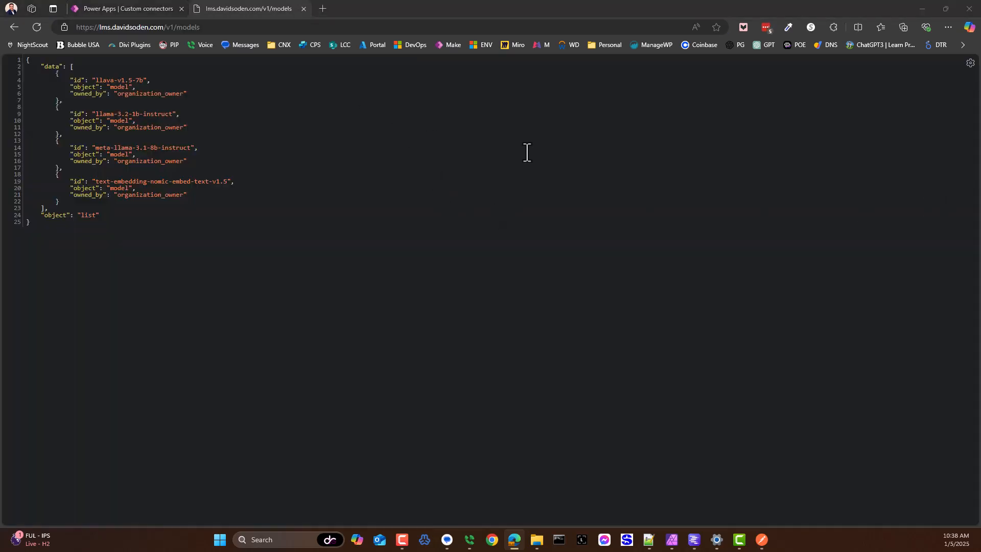
{"action": "key", "text": "alt+Tab"}
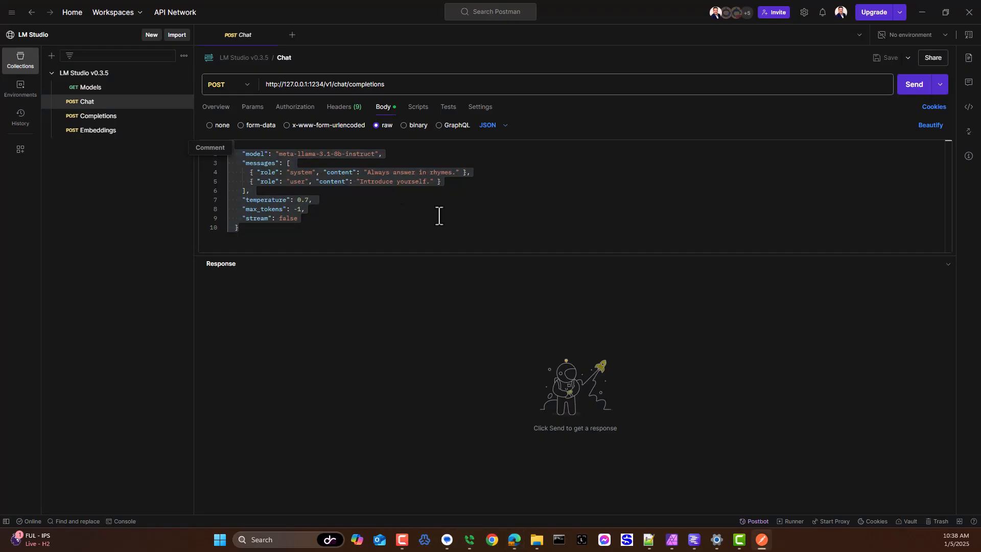
{"action": "left_click", "coordinate": [333, 84]}
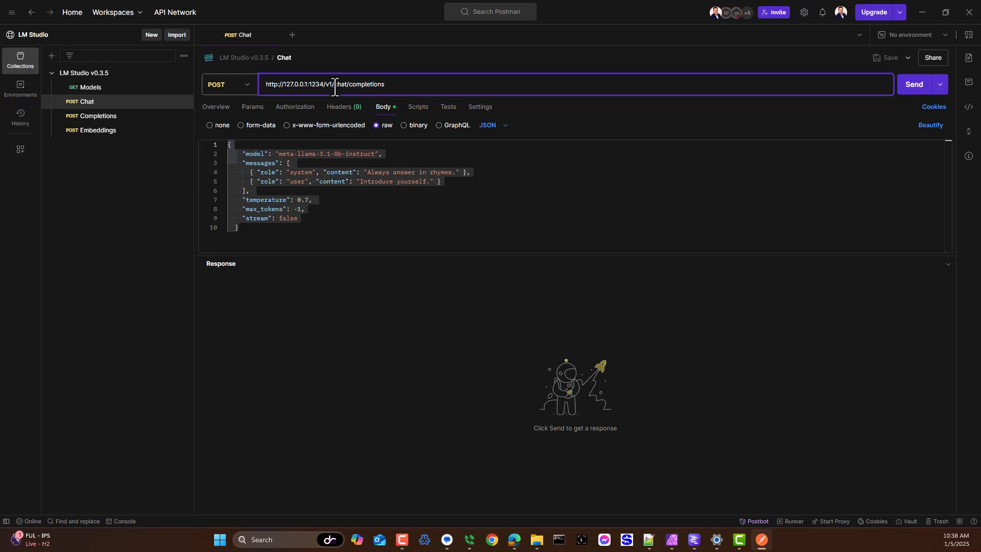
{"action": "left_click_drag", "start_coordinate": [324, 85], "coordinate": [440, 88]}
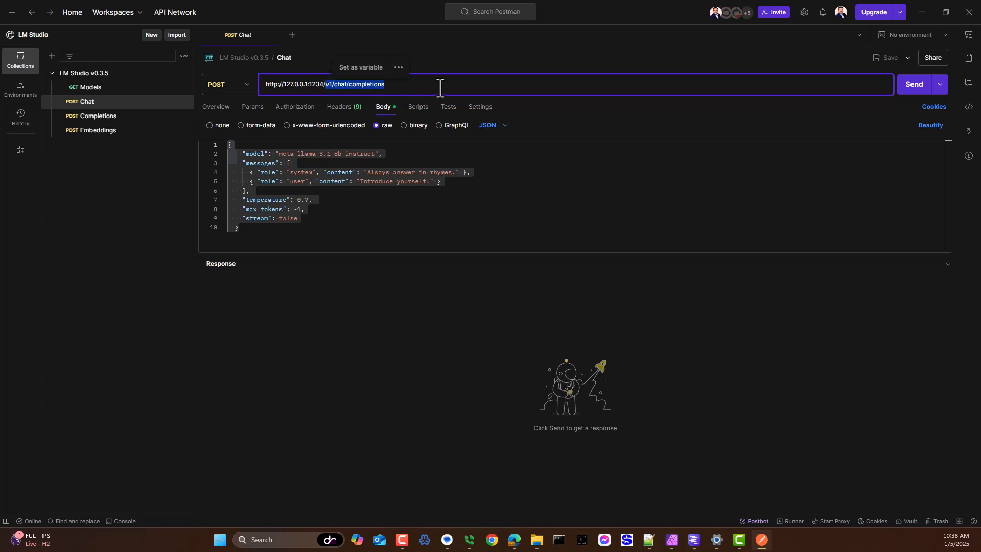
{"action": "key", "text": "alt+Tab"}
{"action": "left_click", "coordinate": [127, 7]}
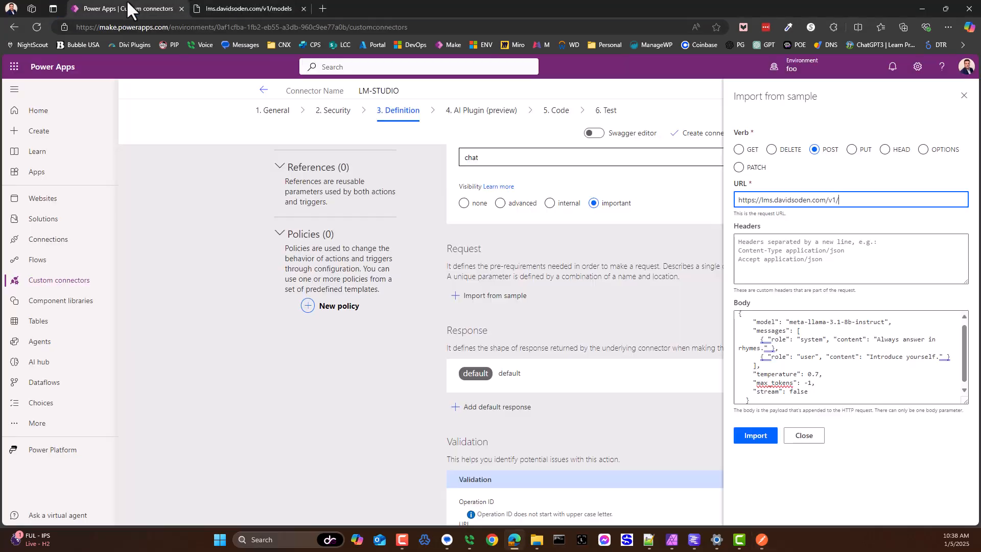
{"action": "key", "text": "ctrl+v"}
Step: Remove the duplicated "v1/" so the sample URL ends in /v1/chat/completions, and import the request
{"action": "left_click", "coordinate": [842, 199]}
{"action": "key", "text": "Left"}
{"action": "key", "text": "Delete"}
{"action": "key", "text": "Delete"}
{"action": "key", "text": "Delete"}
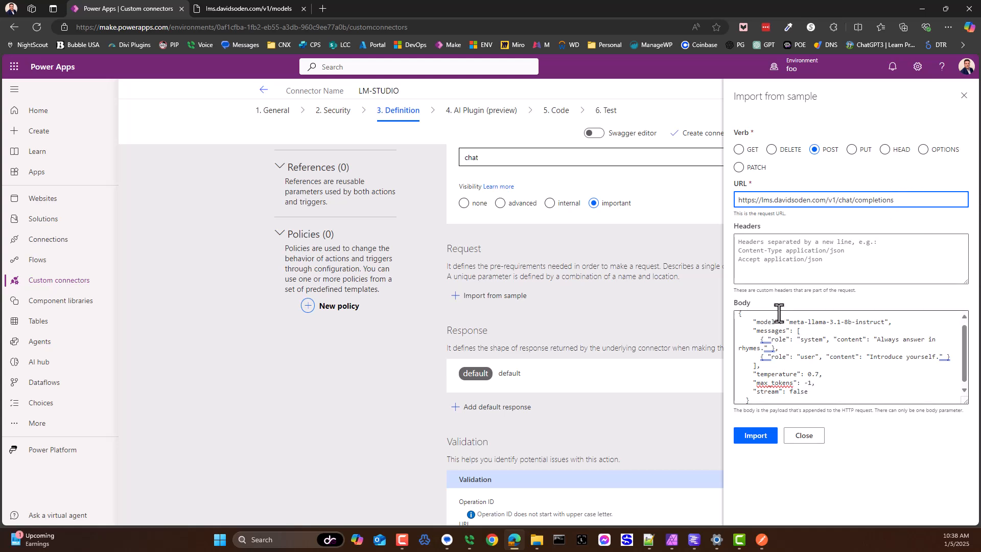
{"action": "left_click", "coordinate": [755, 436]}
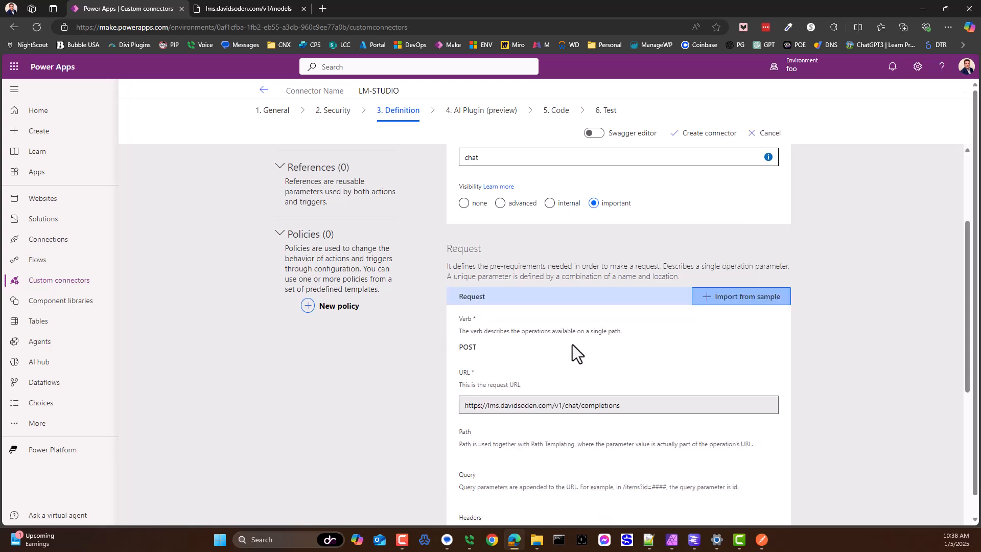
Step: Open the chat action's default response and start importing it from a sample
{"action": "scroll", "coordinate": [572, 344], "scroll_direction": "down", "scroll_amount": 5}
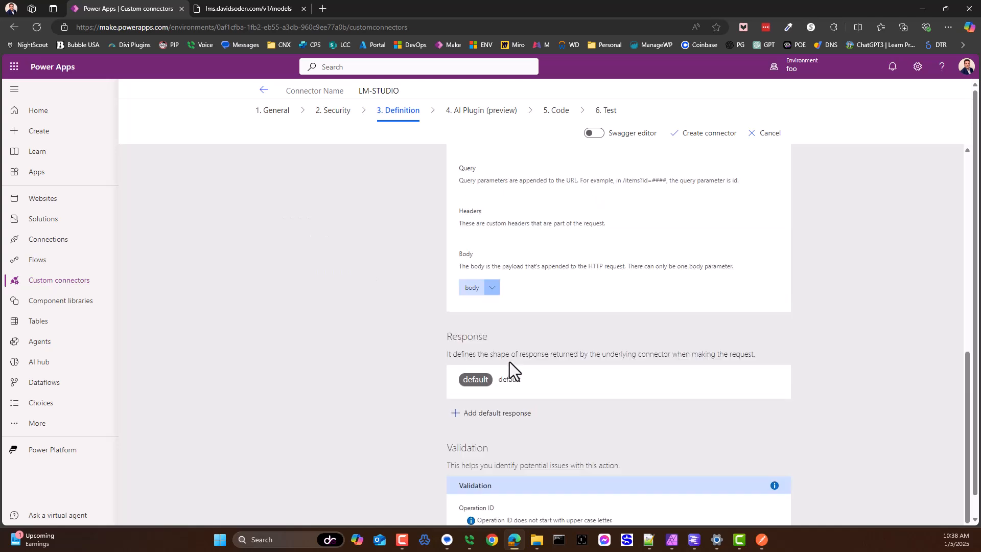
{"action": "scroll", "coordinate": [480, 345], "scroll_direction": "down", "scroll_amount": 1}
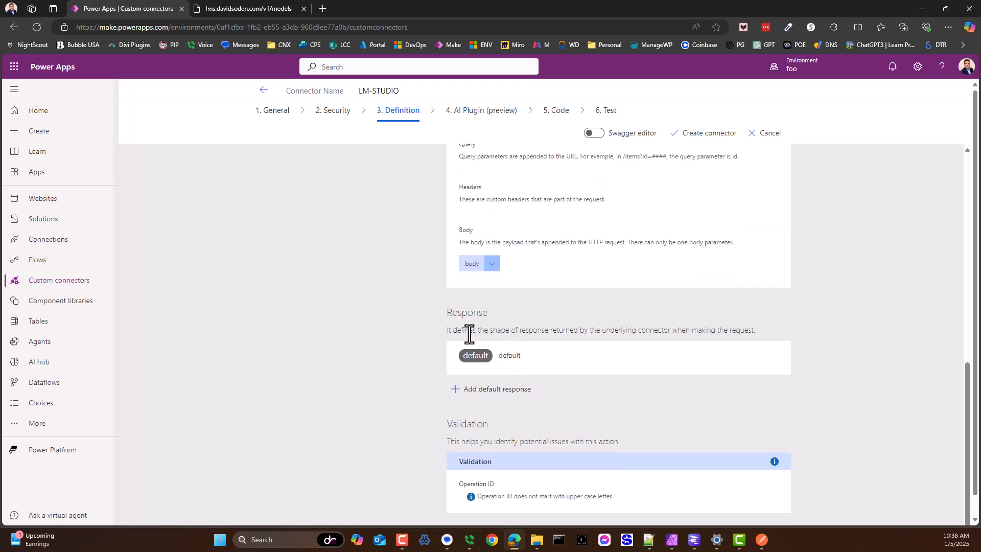
{"action": "left_click", "coordinate": [537, 367]}
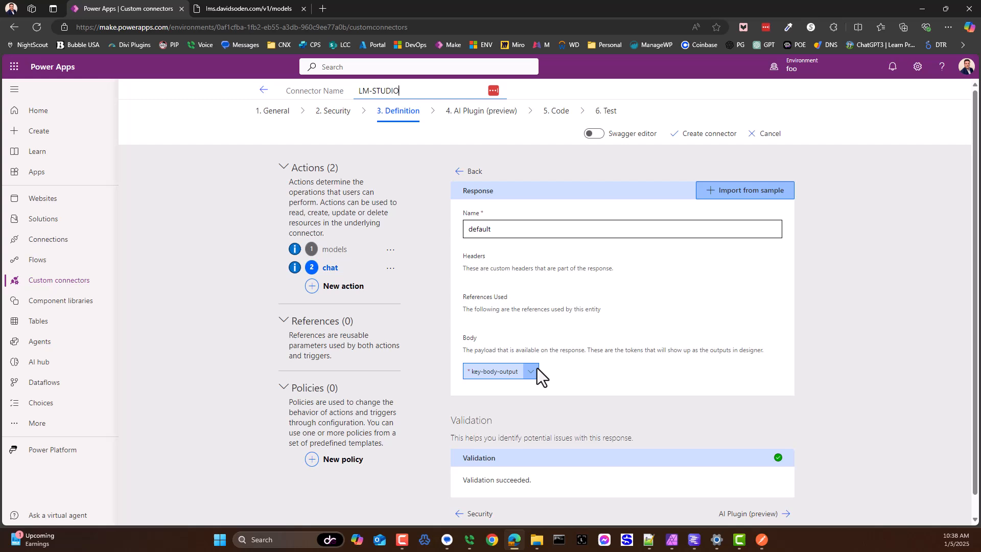
{"action": "left_click", "coordinate": [722, 197]}
Step: Switch to Postman and send the Chat request to get a sample response
{"action": "key", "text": "ctrl+Tab"}
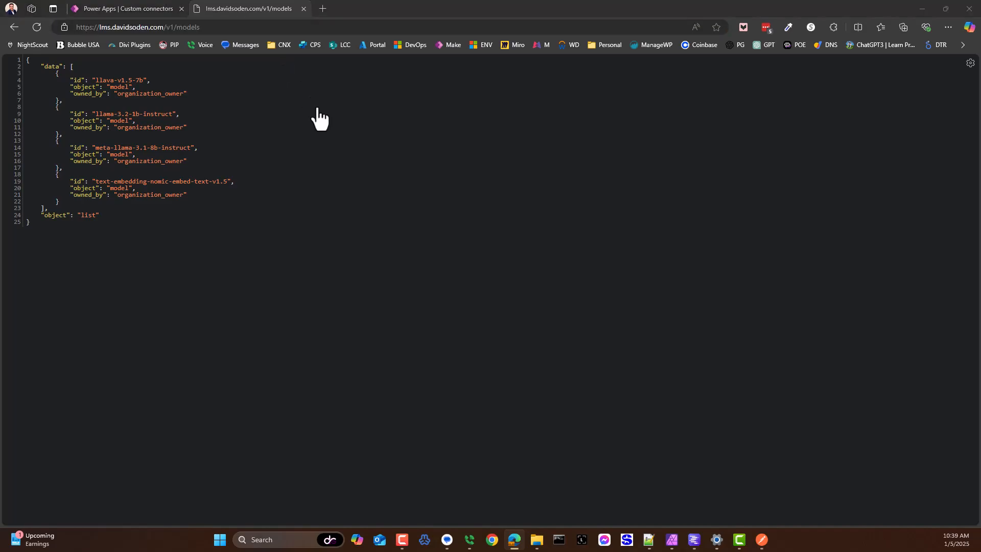
{"action": "key", "text": "ctrl+Tab"}
{"action": "key", "text": "alt+Tab"}
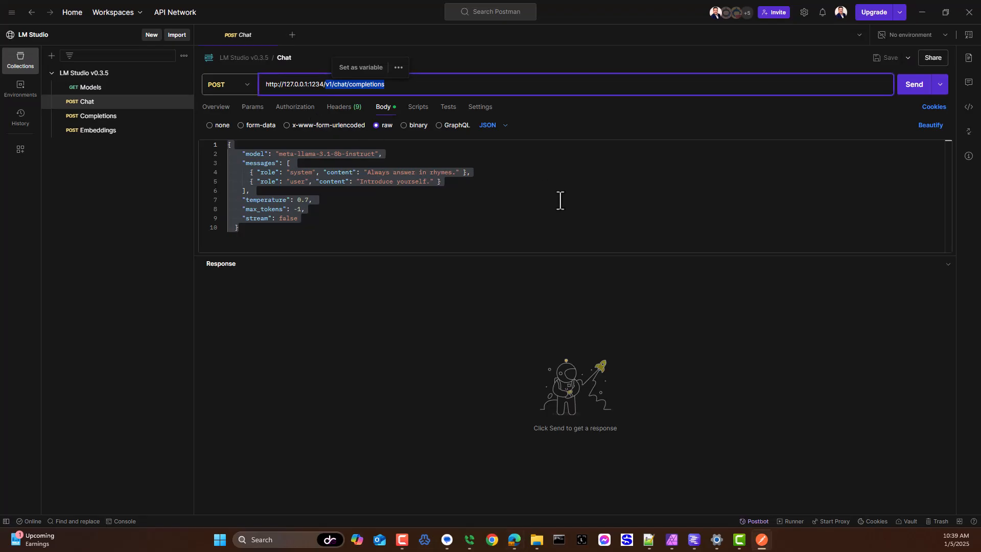
{"action": "left_click", "coordinate": [756, 200]}
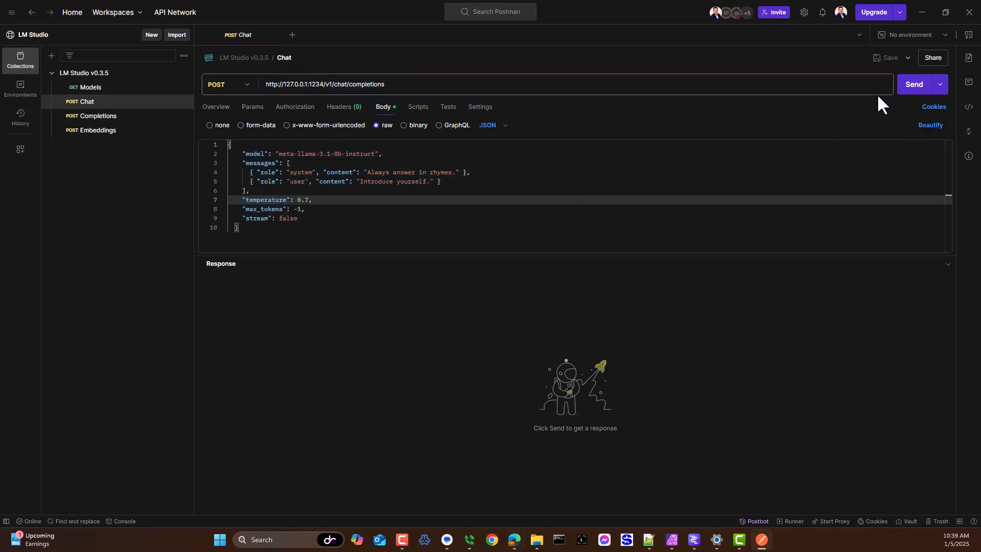
{"action": "left_click", "coordinate": [912, 86]}
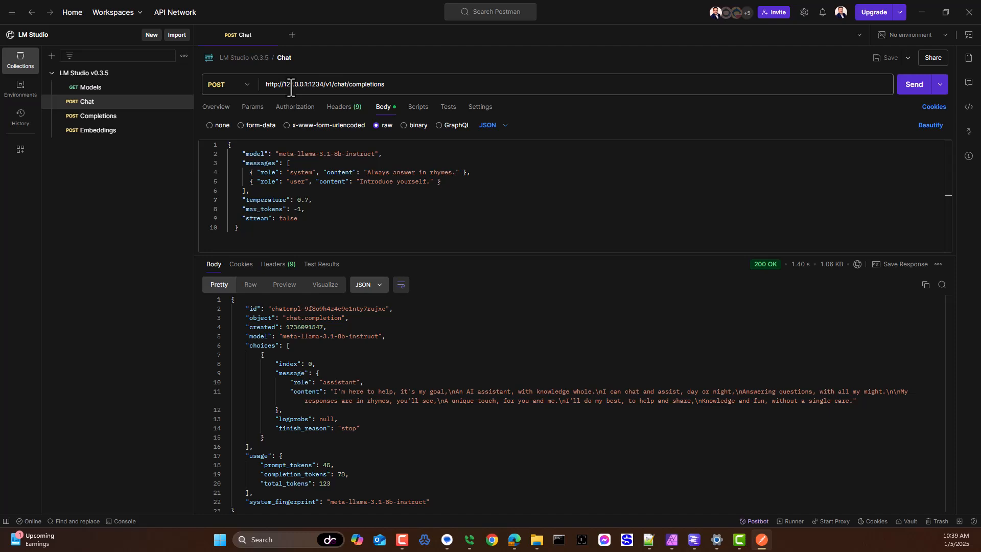
Step: Copy the full Chat response JSON from Postman into the response sample's body in Power Apps and import it
{"action": "key", "text": "alt+Tab"}
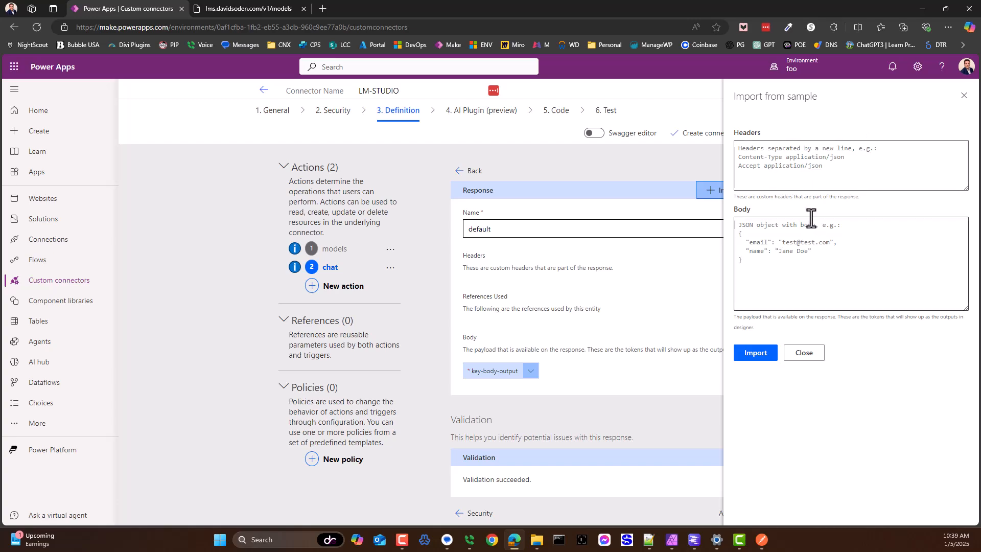
{"action": "key", "text": "alt+Tab"}
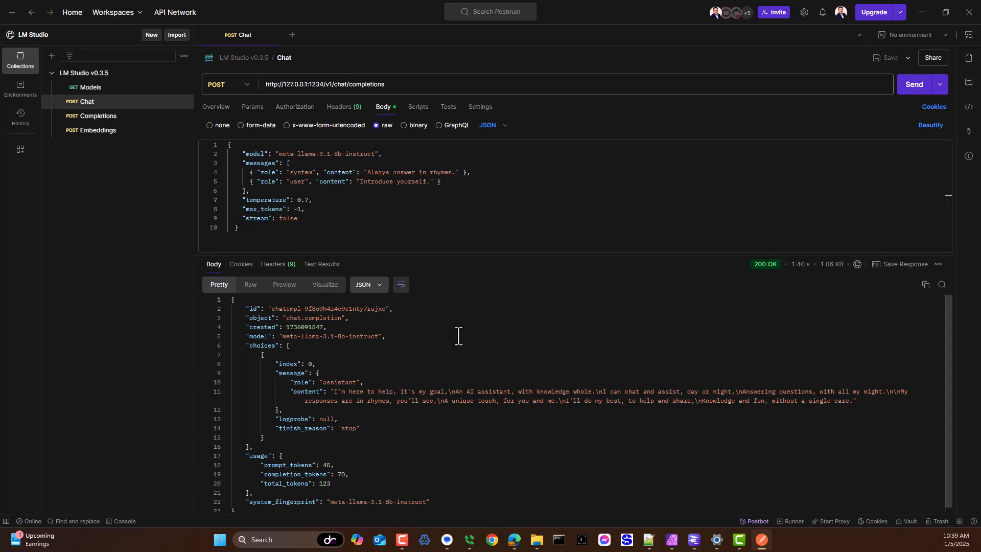
{"action": "left_click", "coordinate": [390, 430]}
{"action": "key", "text": "ctrl+a"}
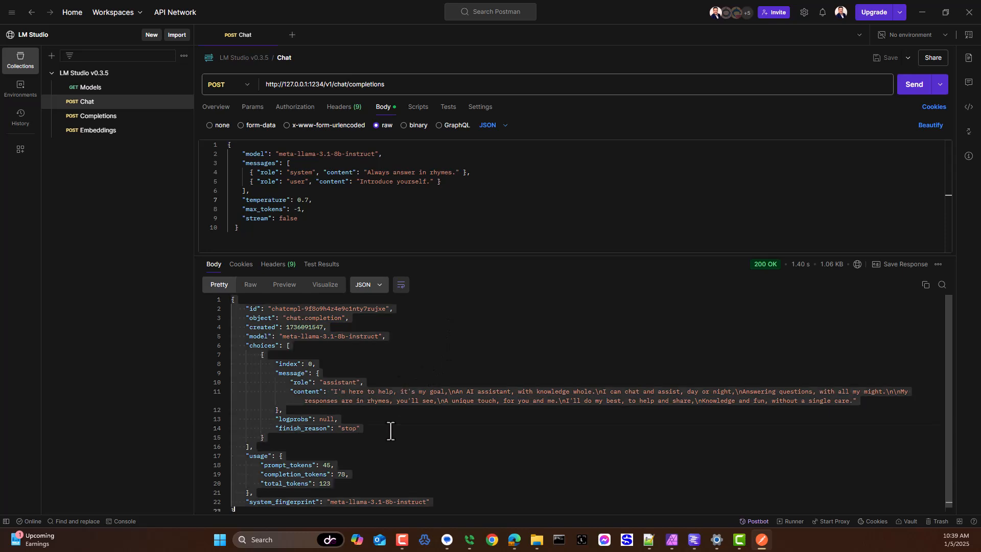
{"action": "key", "text": "ctrl+c"}
{"action": "key", "text": "alt+Tab"}
{"action": "left_click", "coordinate": [758, 285]}
{"action": "key", "text": "ctrl+v"}
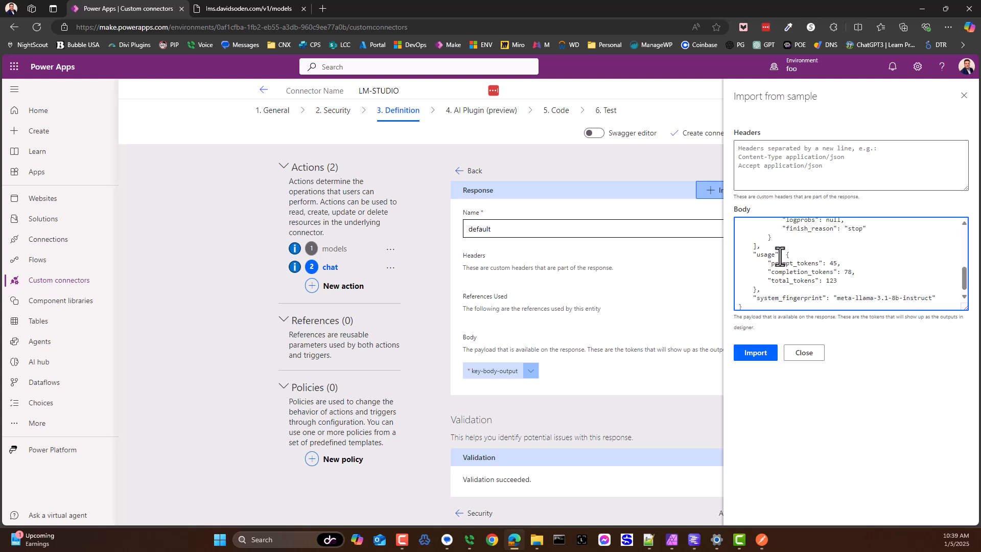
{"action": "left_click", "coordinate": [759, 357]}
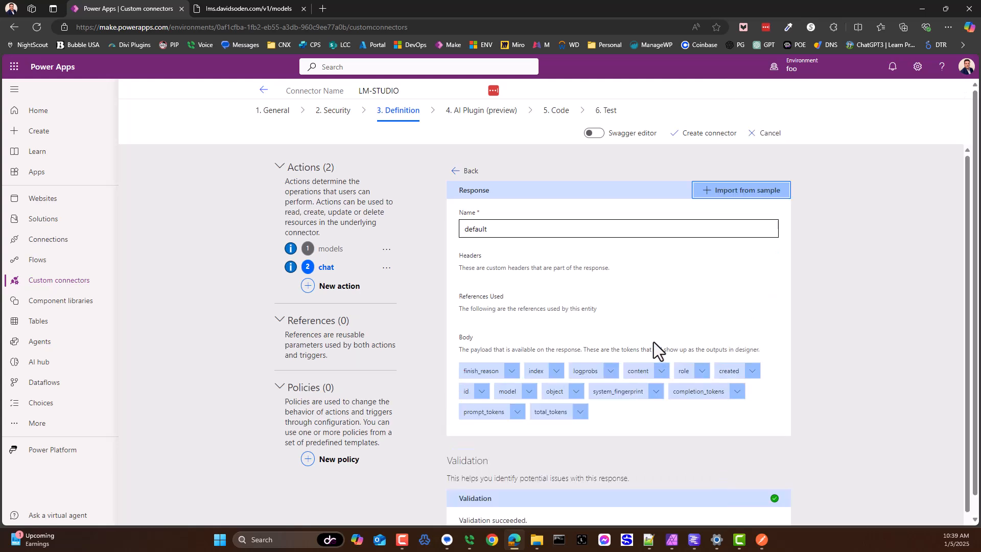
Step: Compare the imported response fields in Power Apps with the id, object, model, choices and message keys of the Chat response in Postman
{"action": "scroll", "coordinate": [639, 332], "scroll_direction": "down", "scroll_amount": 1}
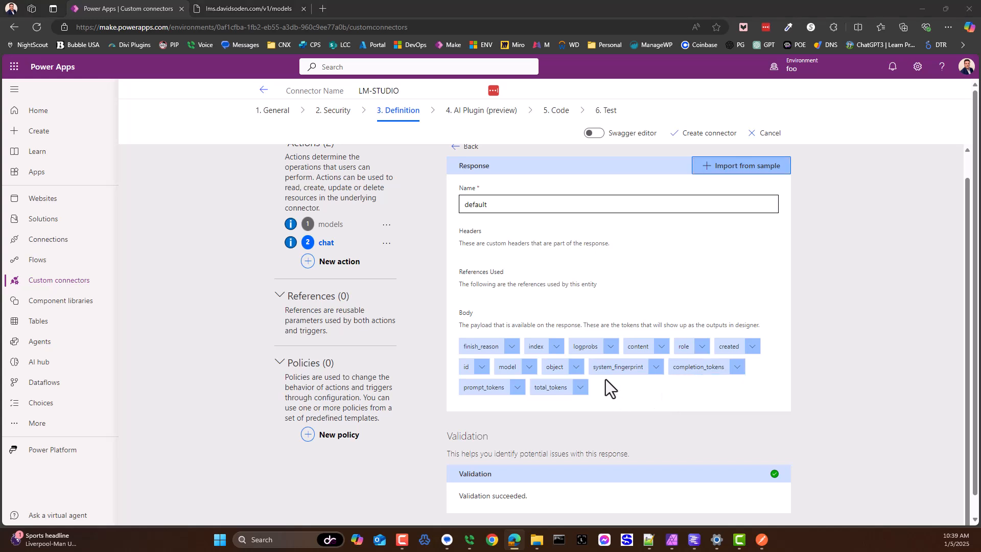
{"action": "key", "text": "alt+Tab"}
{"action": "left_click", "coordinate": [434, 341]}
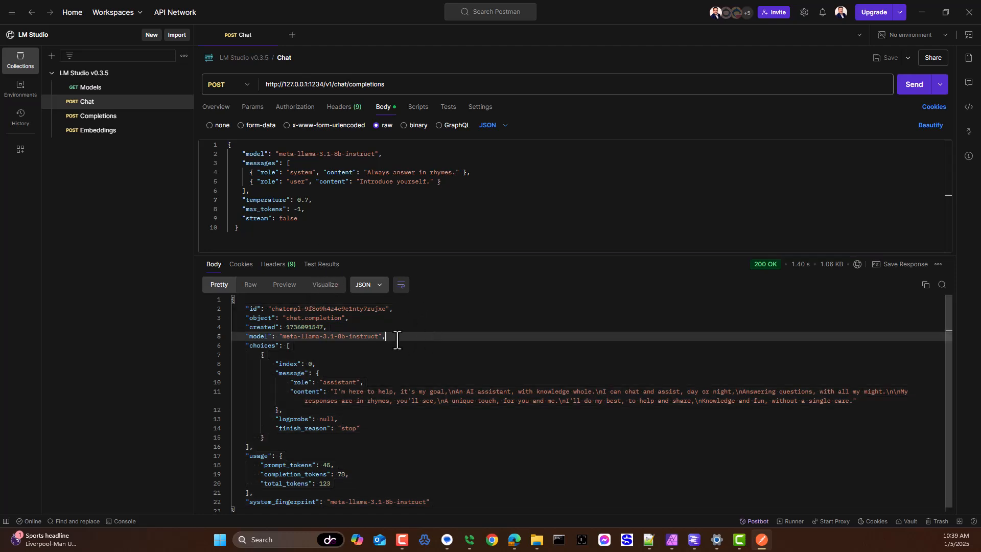
{"action": "left_click", "coordinate": [253, 309]}
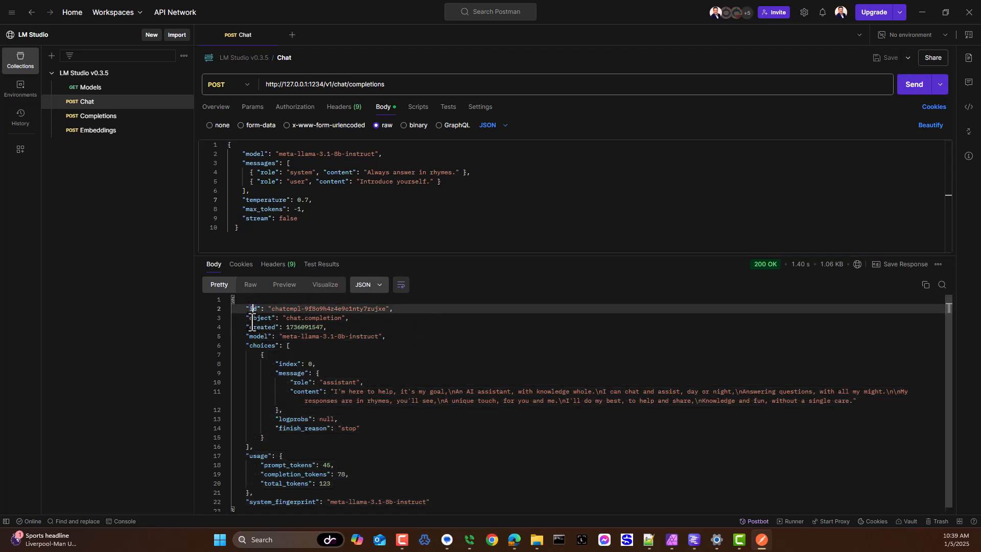
{"action": "left_click_drag", "start_coordinate": [271, 318], "coordinate": [256, 318]}
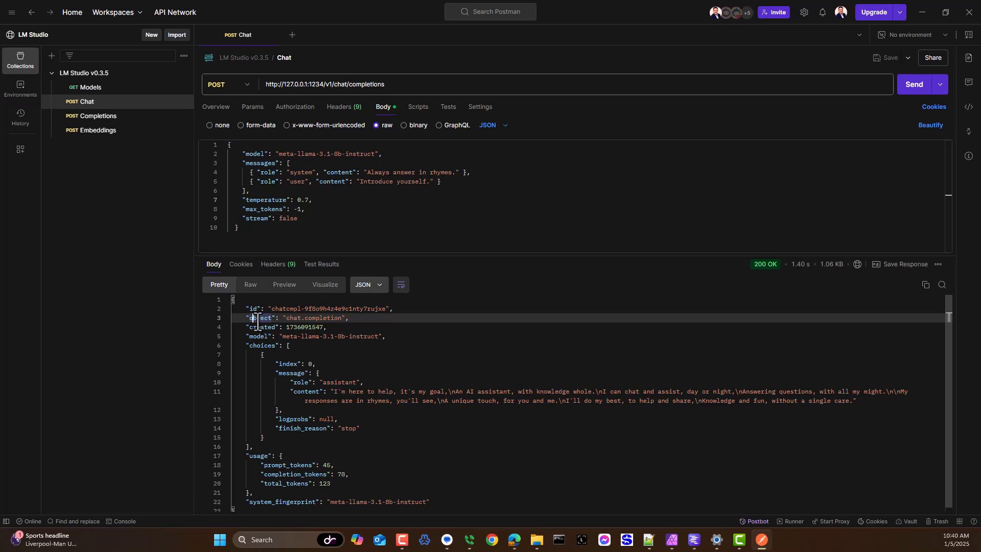
{"action": "left_click", "coordinate": [256, 336]}
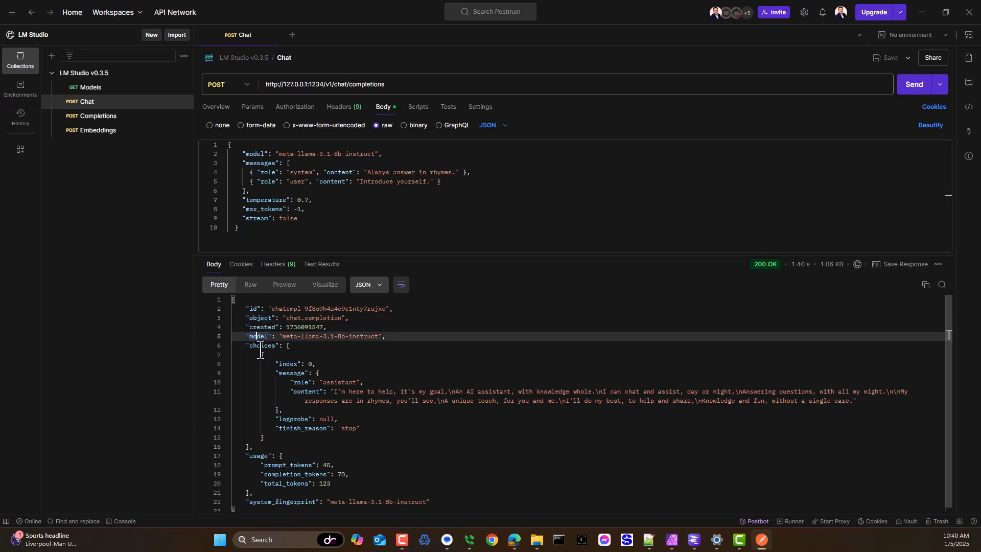
{"action": "left_click", "coordinate": [260, 348]}
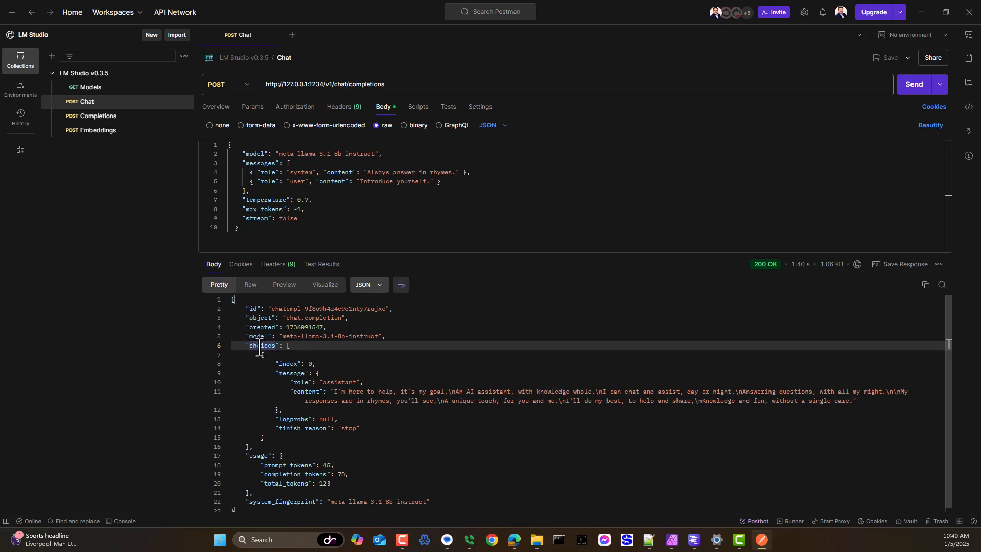
{"action": "left_click", "coordinate": [289, 374]}
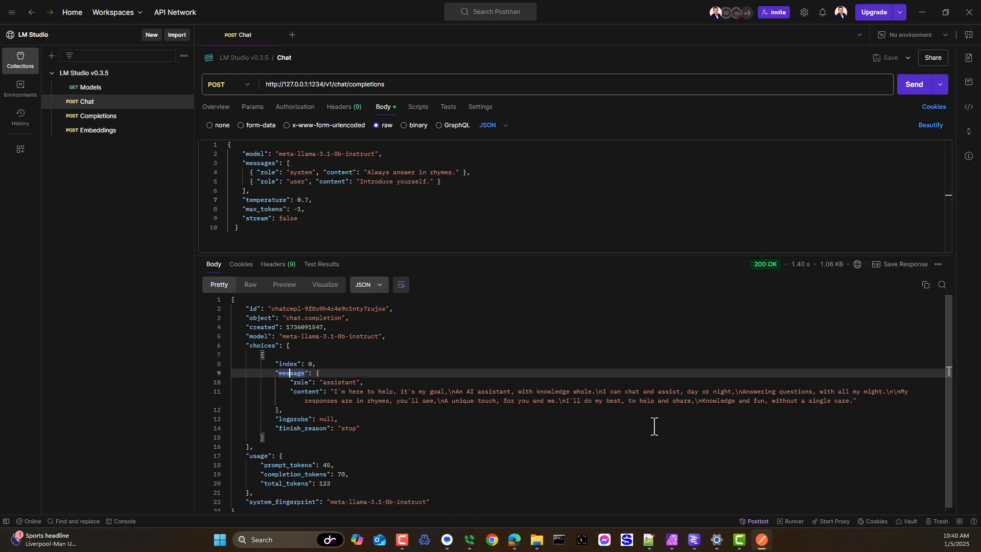
{"action": "key", "text": "alt+Tab"}
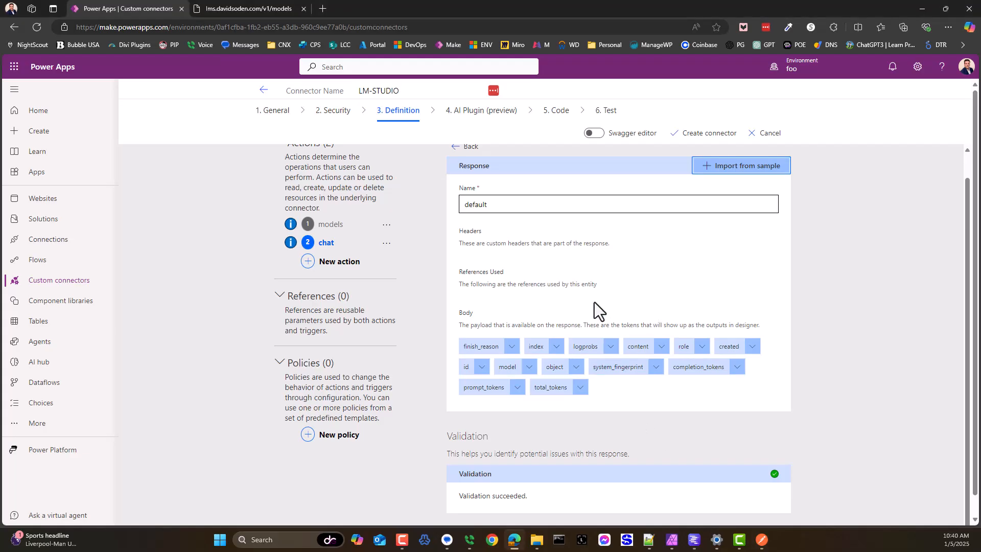
Step: Return from the default response to the chat action and open its request body parameter to review the body fields
{"action": "scroll", "coordinate": [601, 345], "scroll_direction": "up", "scroll_amount": 1}
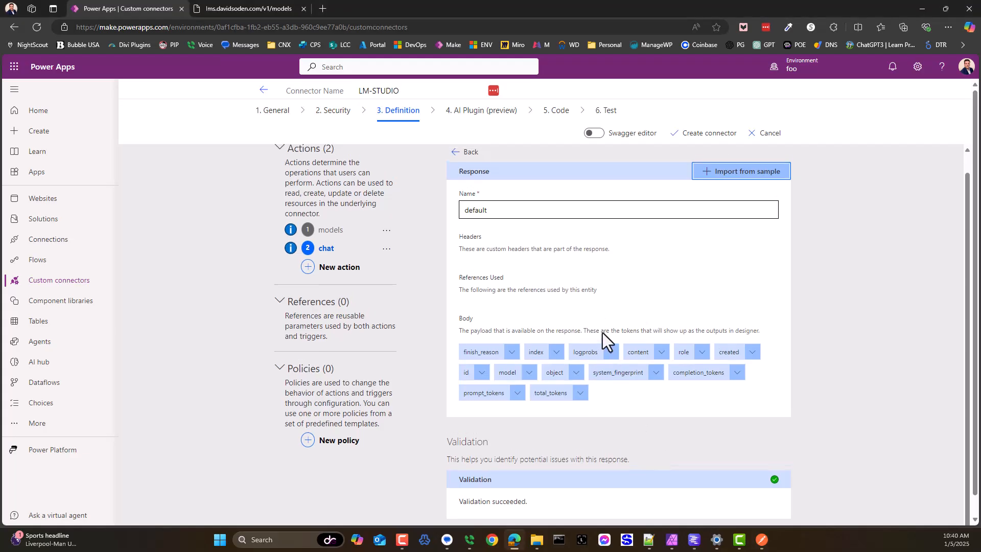
{"action": "left_click", "coordinate": [473, 176]}
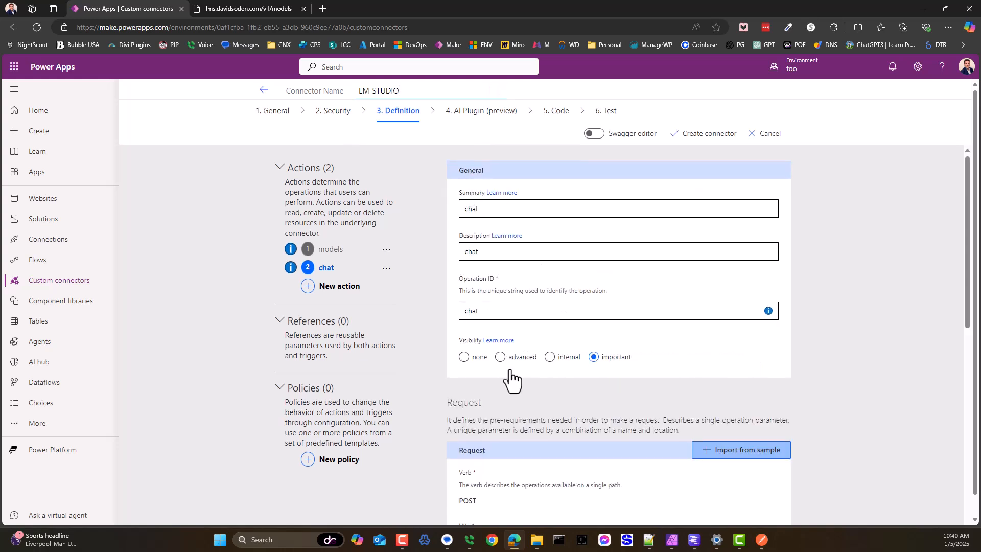
{"action": "scroll", "coordinate": [623, 393], "scroll_direction": "down", "scroll_amount": 3}
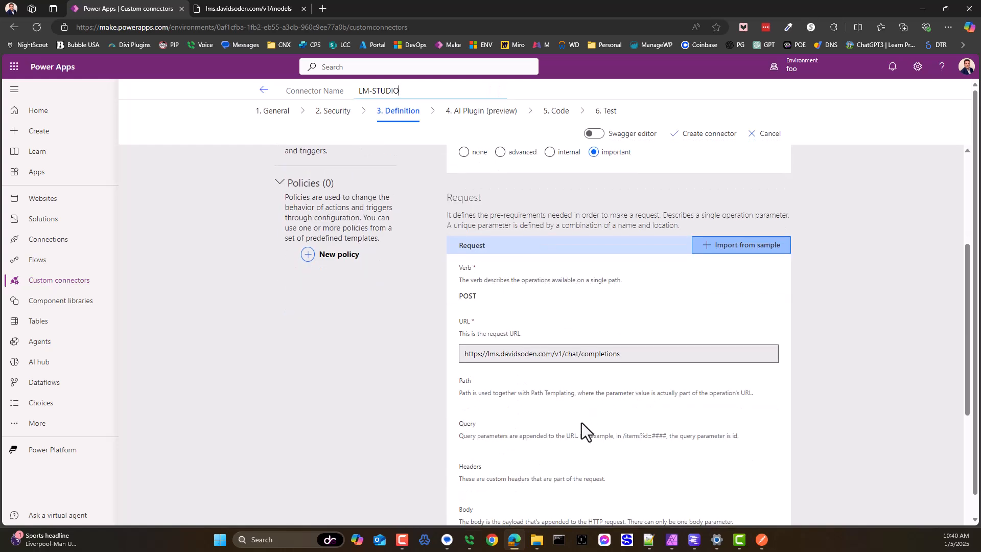
{"action": "scroll", "coordinate": [581, 422], "scroll_direction": "down", "scroll_amount": 2}
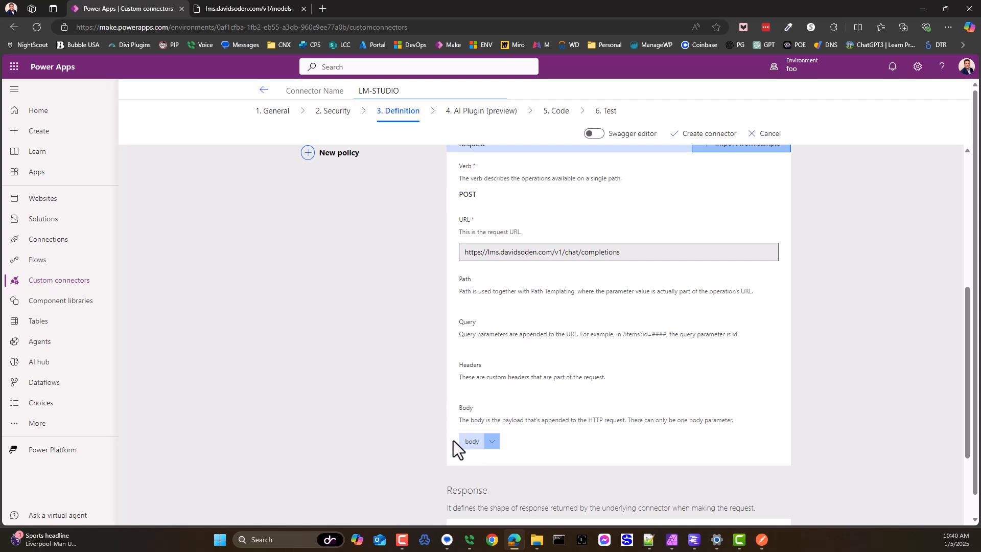
{"action": "left_click", "coordinate": [490, 441]}
{"action": "left_click", "coordinate": [477, 455]}
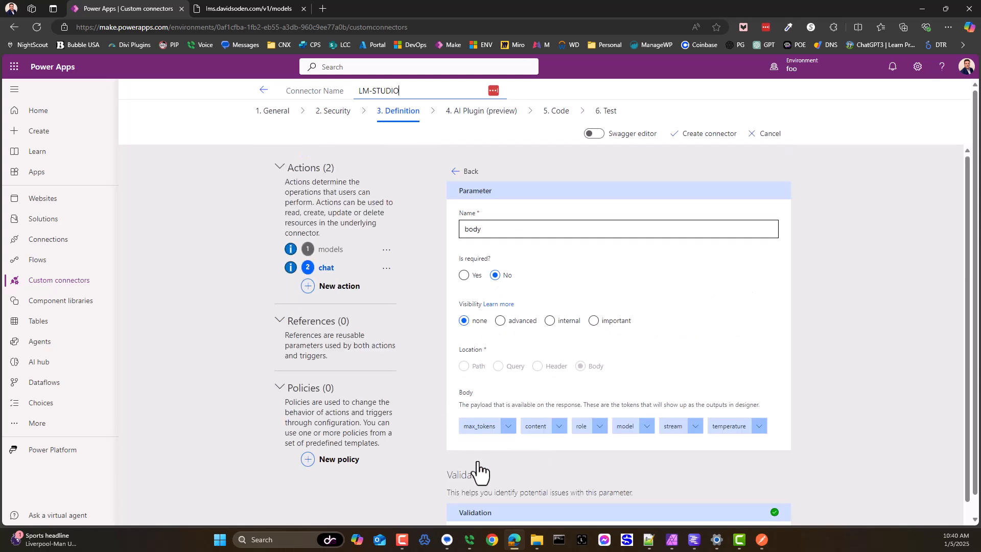
{"action": "scroll", "coordinate": [507, 364], "scroll_direction": "down", "scroll_amount": 2}
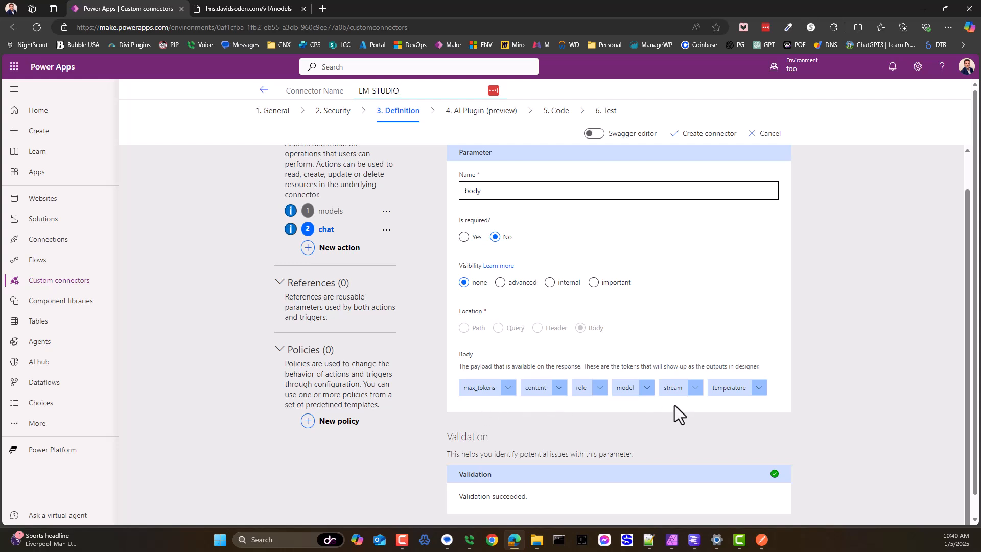
Step: Switch to Postman and examine the Chat request body's model, messages, temperature, max_tokens and stream keys, including the extent of the messages array
{"action": "key", "text": "alt+Tab"}
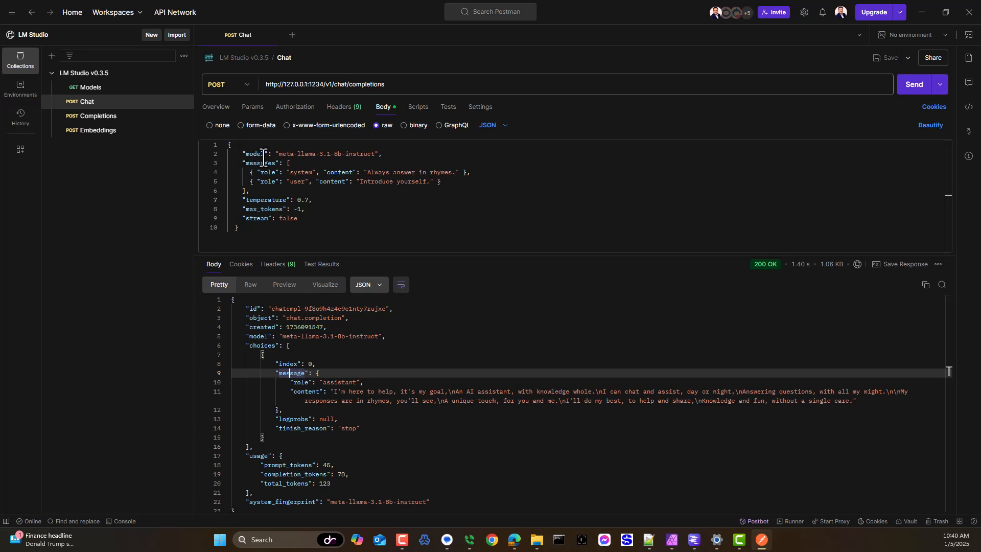
{"action": "left_click", "coordinate": [264, 154]}
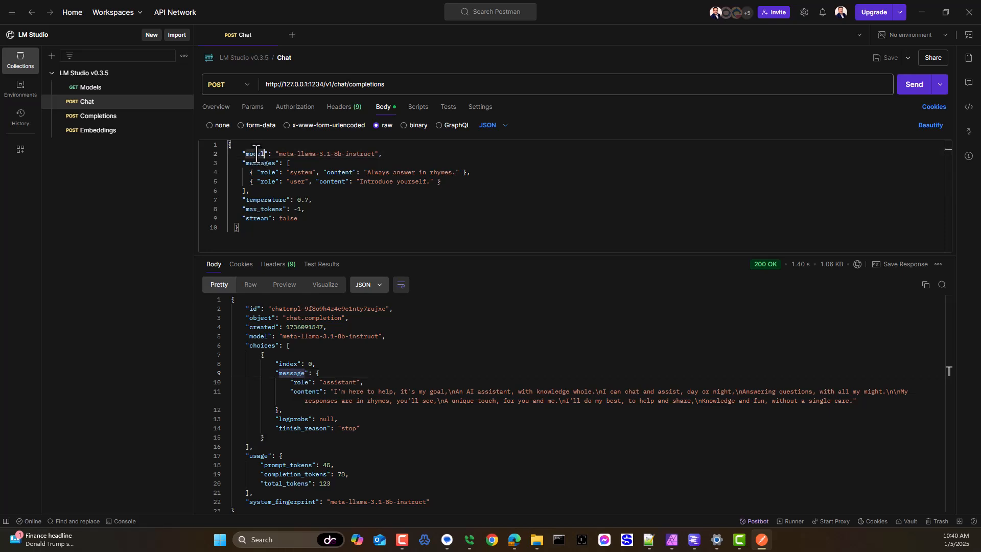
{"action": "double_click", "coordinate": [359, 153]}
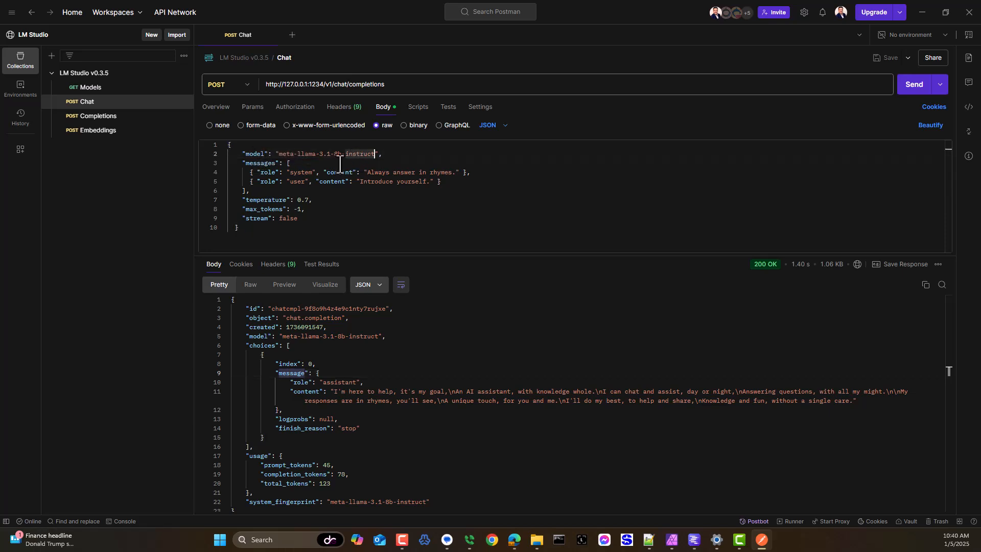
{"action": "double_click", "coordinate": [266, 163]}
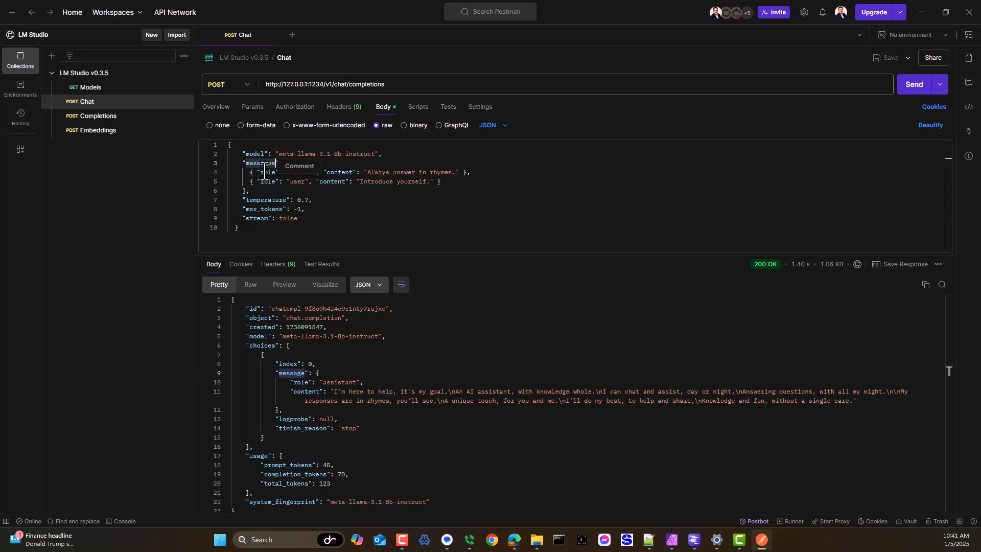
{"action": "left_click", "coordinate": [264, 201]}
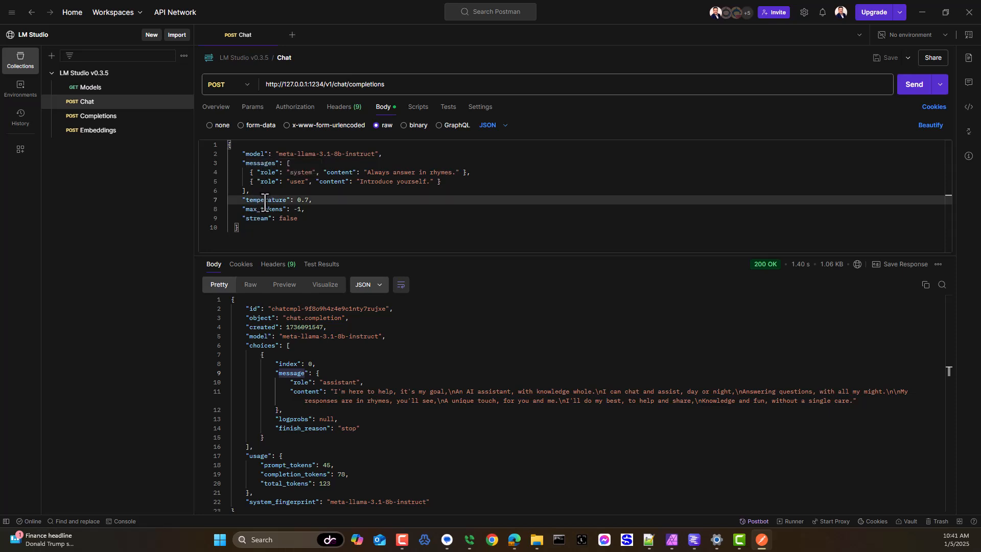
{"action": "left_click", "coordinate": [312, 201]}
{"action": "left_click_drag", "start_coordinate": [311, 200], "coordinate": [302, 200]}
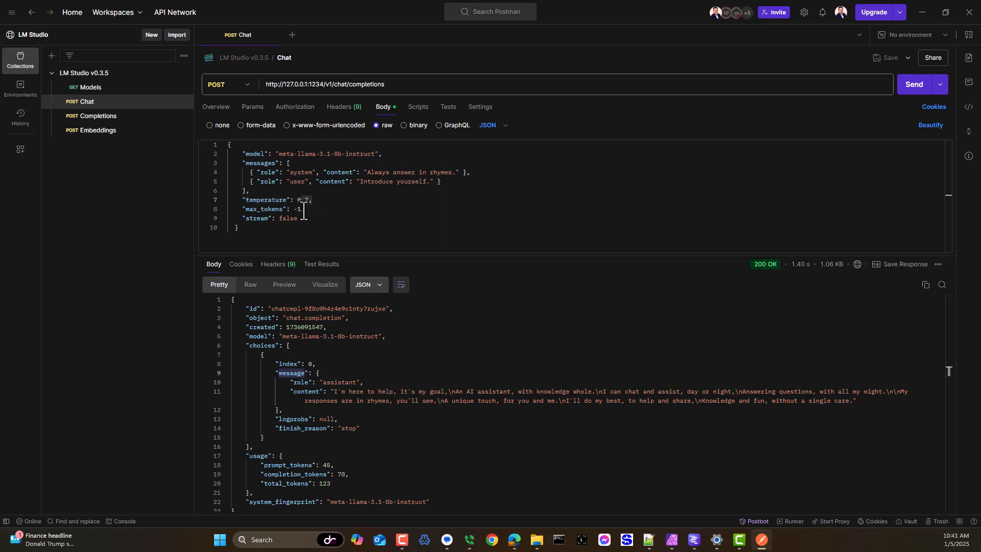
{"action": "left_click", "coordinate": [260, 210]}
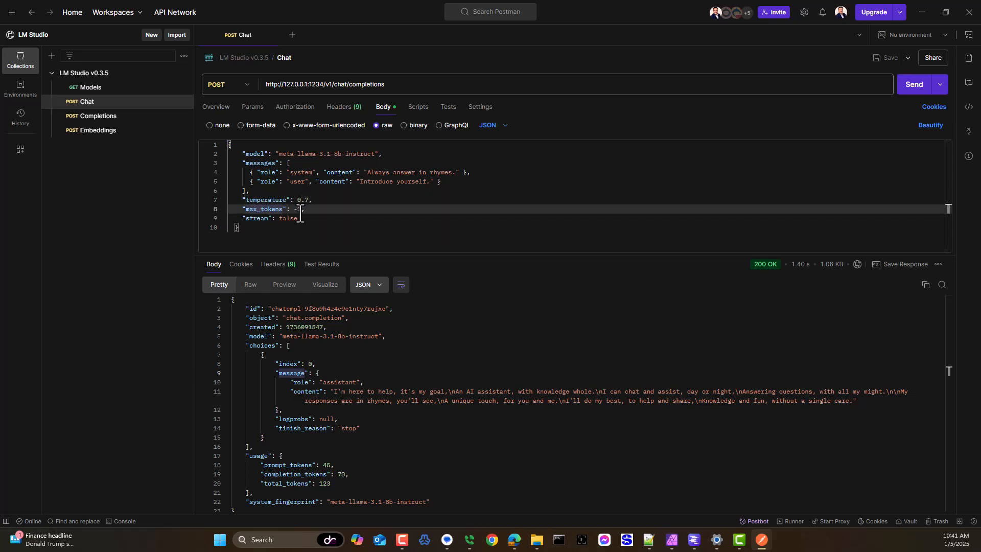
{"action": "left_click_drag", "start_coordinate": [245, 218], "coordinate": [268, 218]}
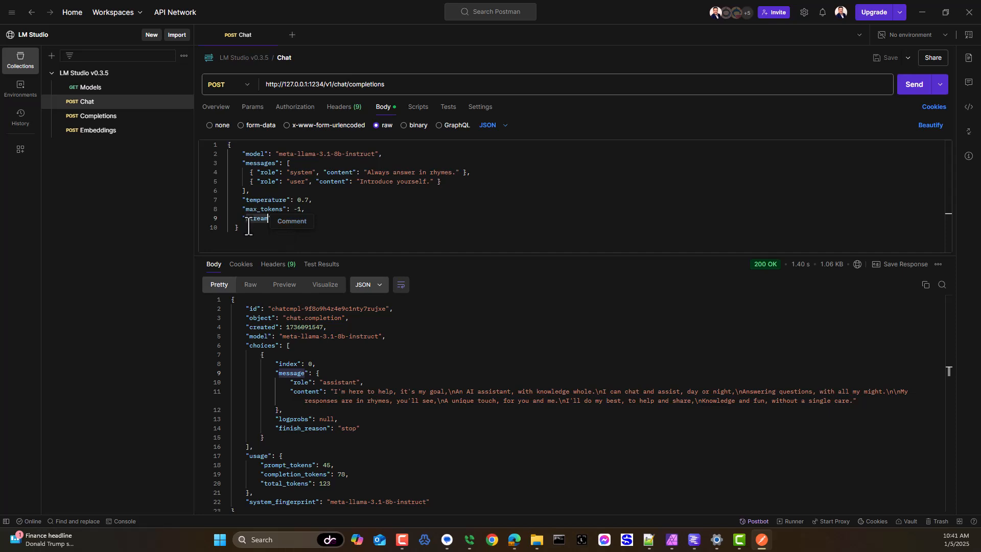
{"action": "double_click", "coordinate": [253, 163]}
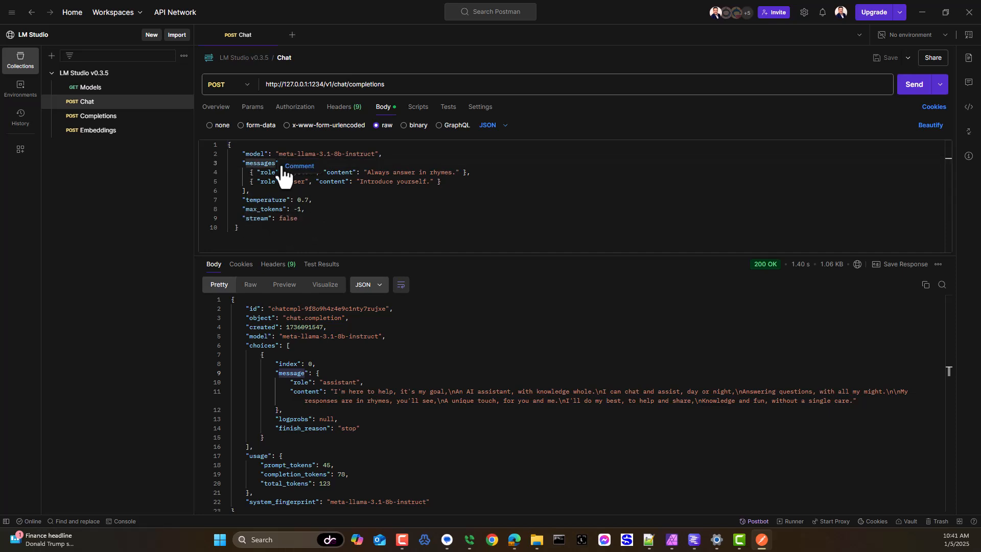
{"action": "left_click", "coordinate": [302, 191]}
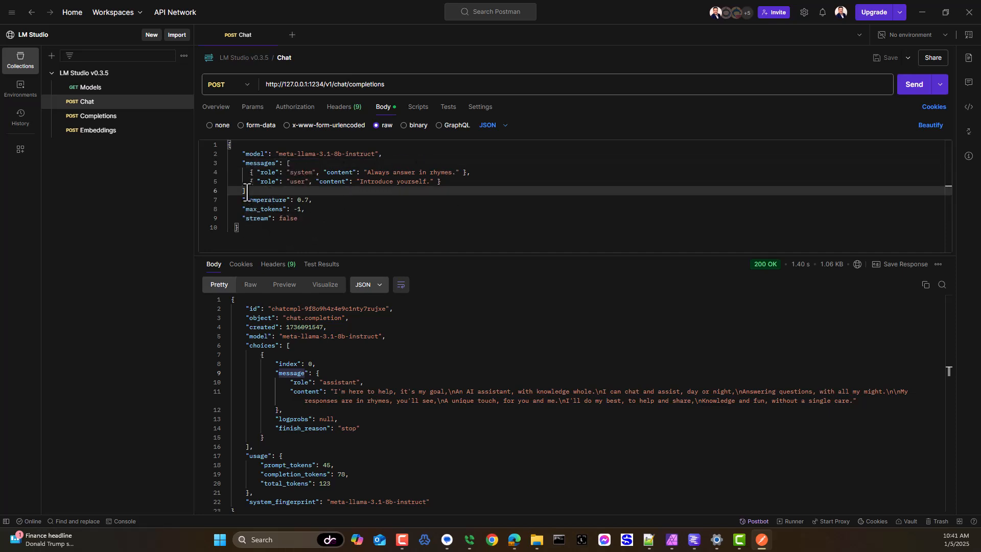
{"action": "left_click_drag", "start_coordinate": [245, 194], "coordinate": [243, 163]}
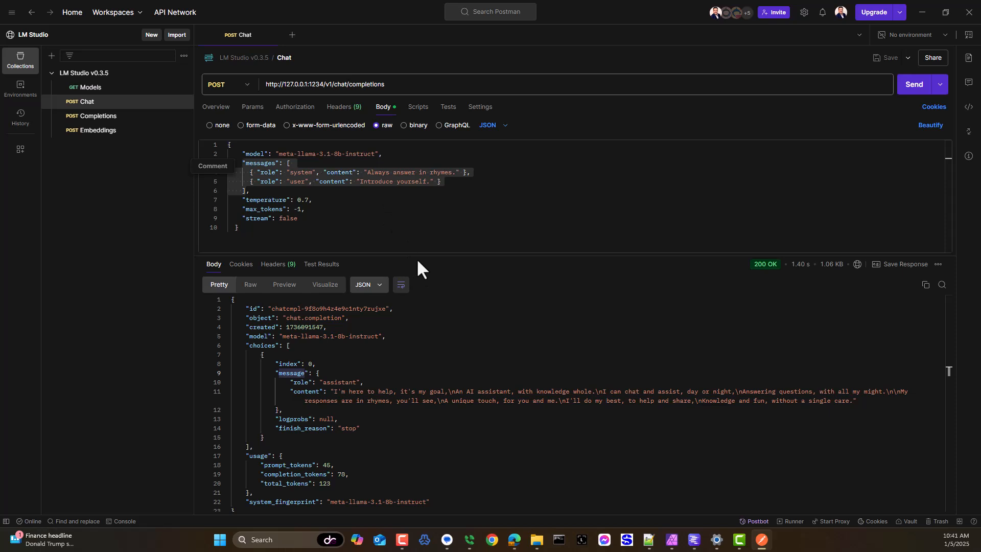
{"action": "left_click", "coordinate": [240, 228]}
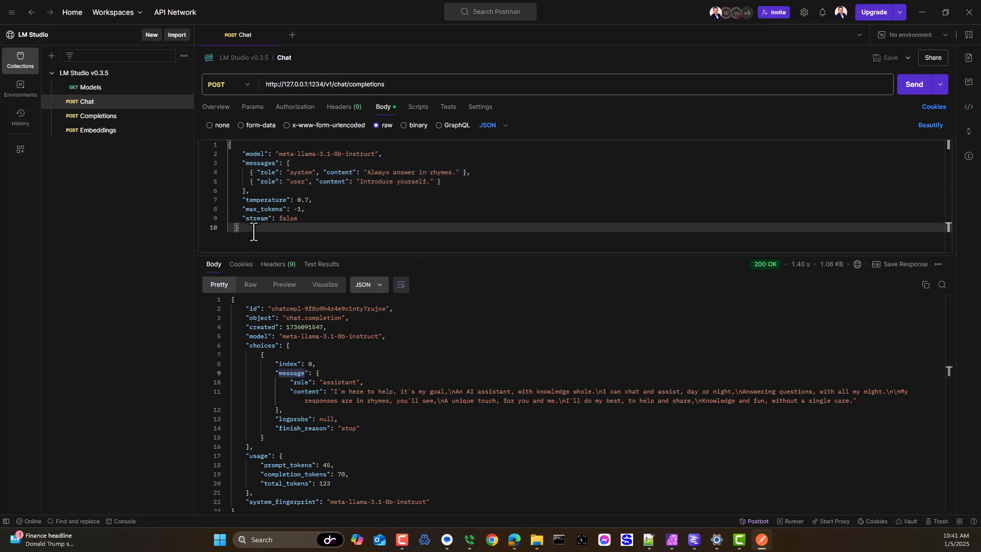
Step: Switch back to Power Apps, leave the body parameter and delete the chat action from the connector definition
{"action": "left_click_drag", "start_coordinate": [253, 229], "coordinate": [227, 145]}
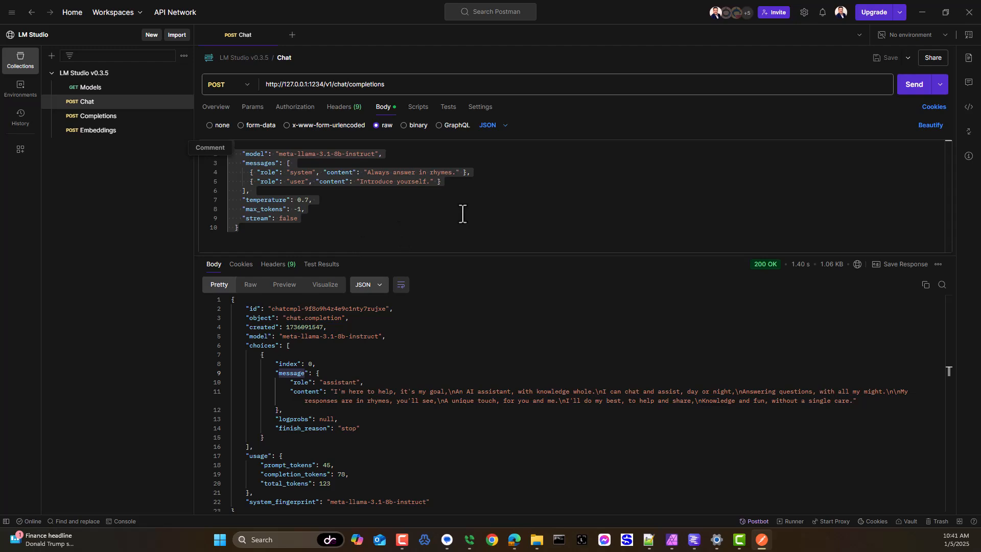
{"action": "left_click", "coordinate": [926, 16]}
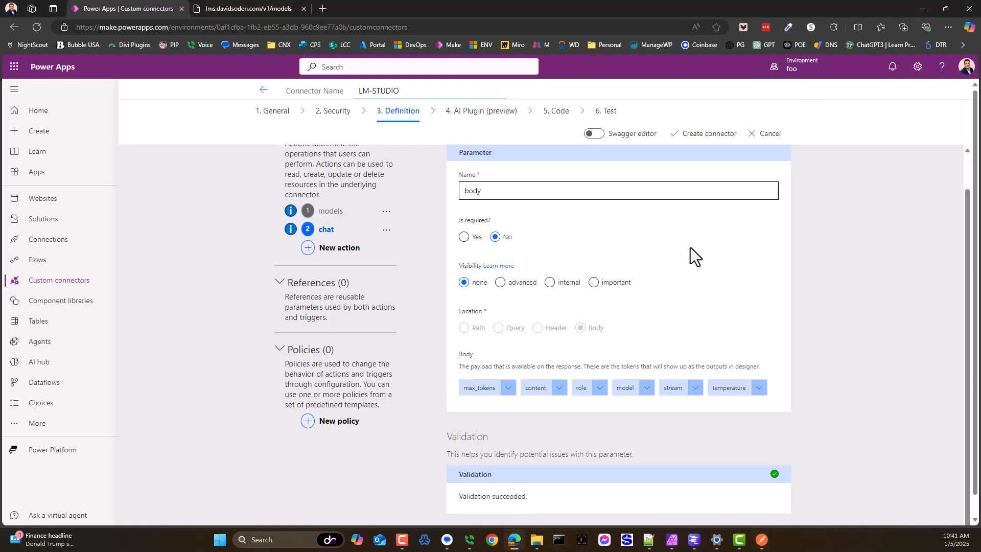
{"action": "scroll", "coordinate": [624, 241], "scroll_direction": "up", "scroll_amount": 1}
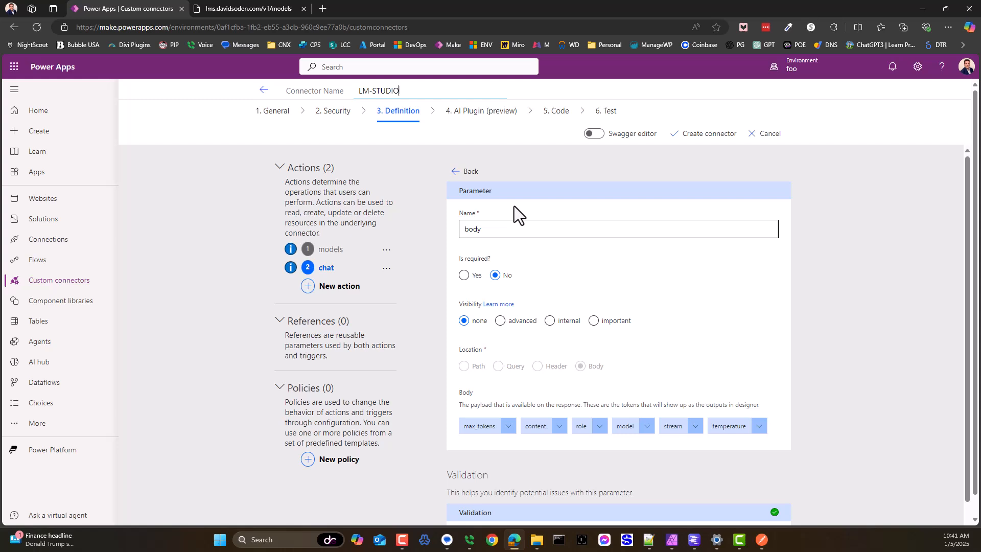
{"action": "left_click", "coordinate": [461, 170]}
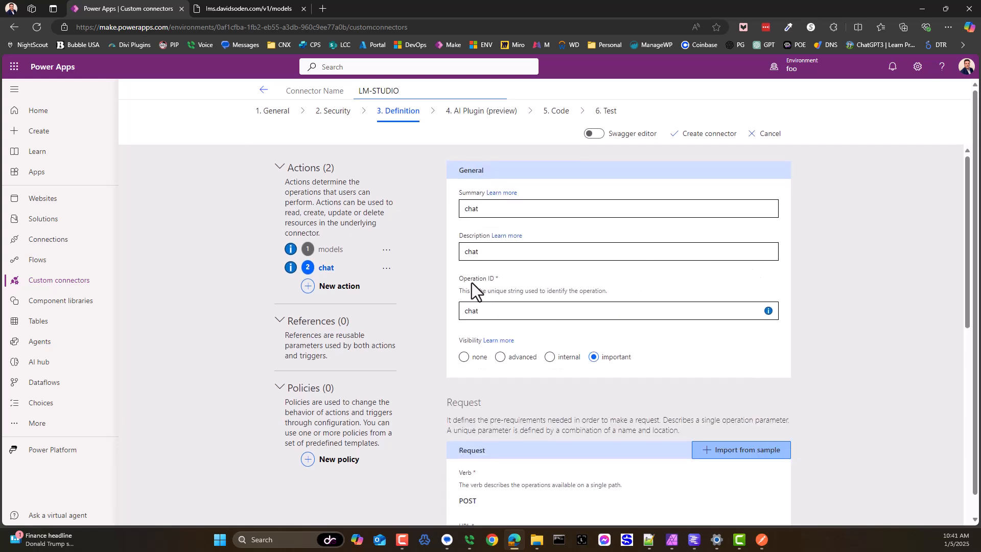
{"action": "scroll", "coordinate": [470, 283], "scroll_direction": "down", "scroll_amount": 2}
{"action": "left_click", "coordinate": [386, 166]}
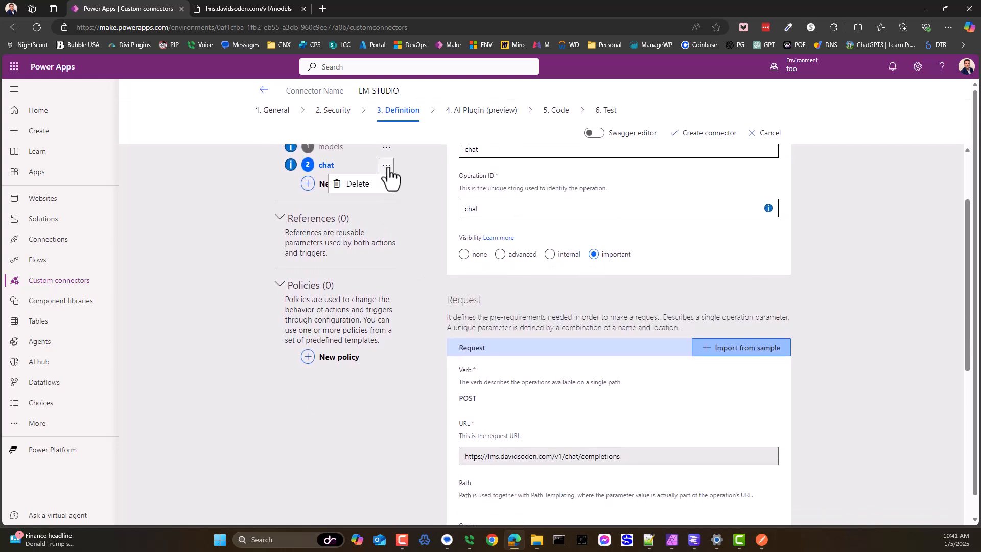
{"action": "left_click", "coordinate": [357, 184]}
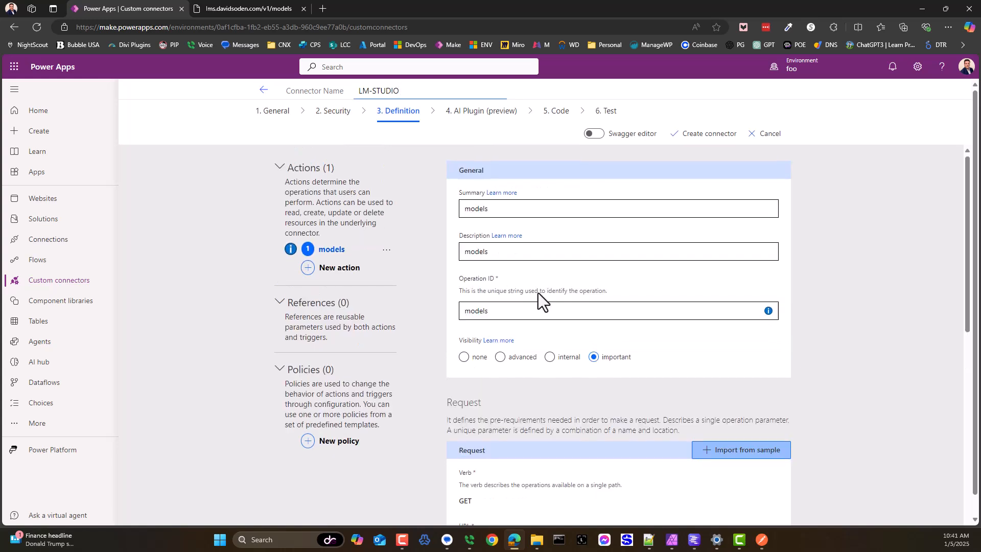
Step: Create a new action with summary, description and operation ID set to chat, and visibility set to important
{"action": "left_click", "coordinate": [345, 268]}
{"action": "left_click", "coordinate": [495, 209]}
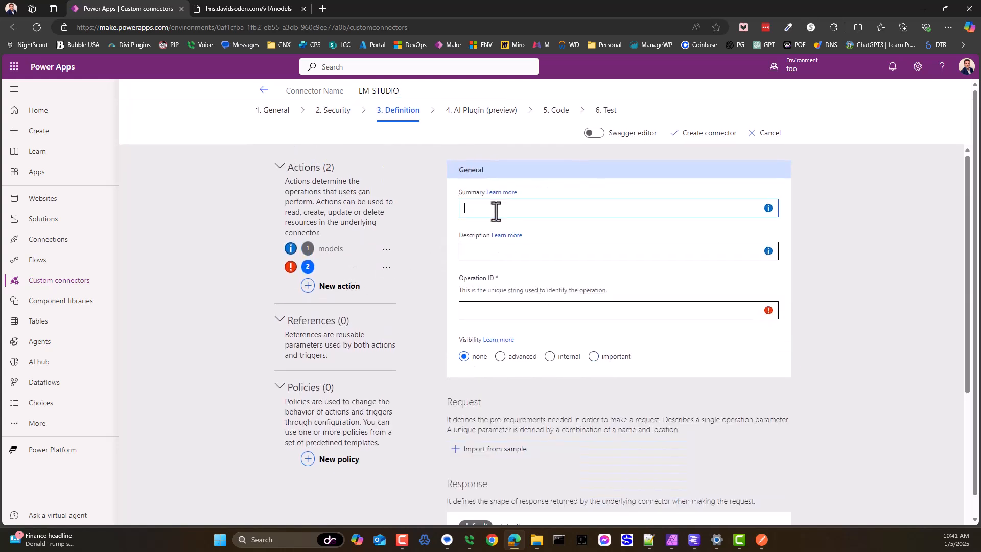
{"action": "left_click", "coordinate": [492, 240]}
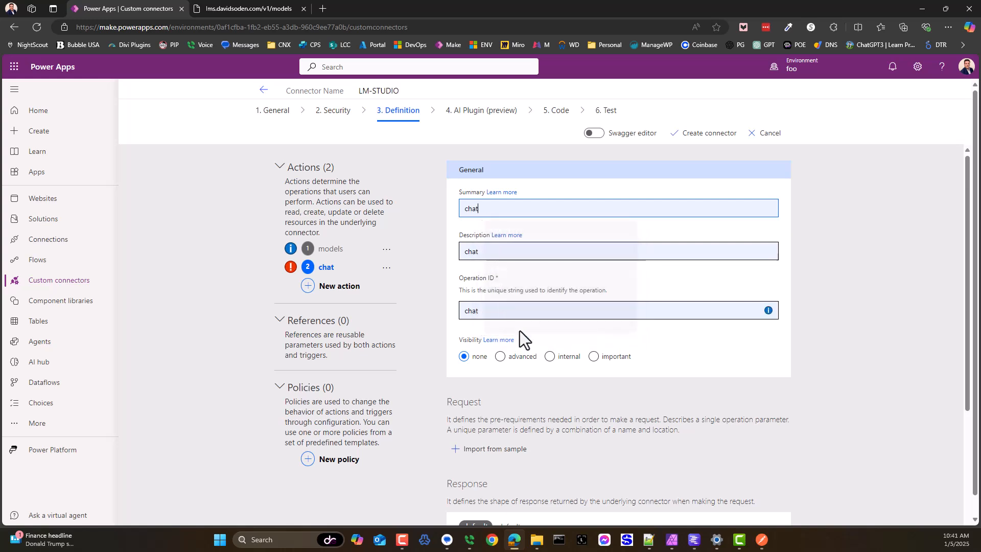
{"action": "scroll", "coordinate": [562, 348], "scroll_direction": "down", "scroll_amount": 1}
{"action": "left_click", "coordinate": [592, 313]}
{"action": "scroll", "coordinate": [536, 383], "scroll_direction": "down", "scroll_amount": 3}
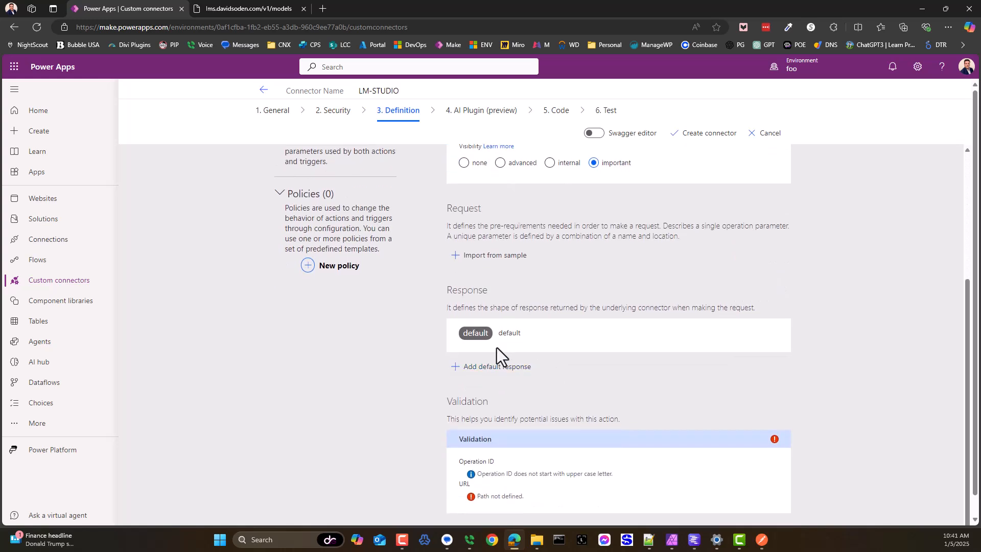
Step: Start a request import from sample and fill its URL with the v1/models endpoint address copied from the other browser tab
{"action": "left_click", "coordinate": [488, 255]}
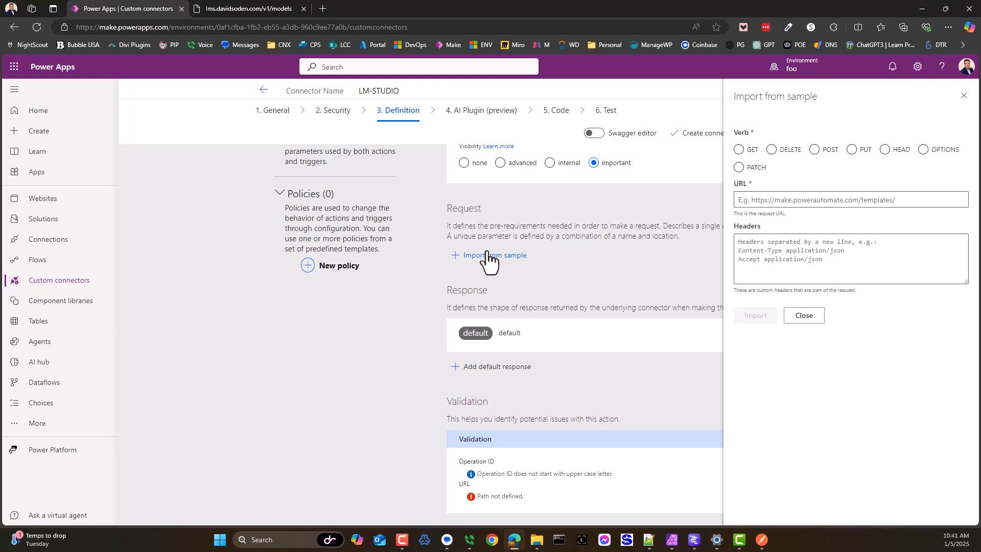
{"action": "left_click", "coordinate": [243, 6]}
{"action": "left_click", "coordinate": [173, 27]}
{"action": "key", "text": "ctrl+c"}
{"action": "left_click", "coordinate": [173, 13]}
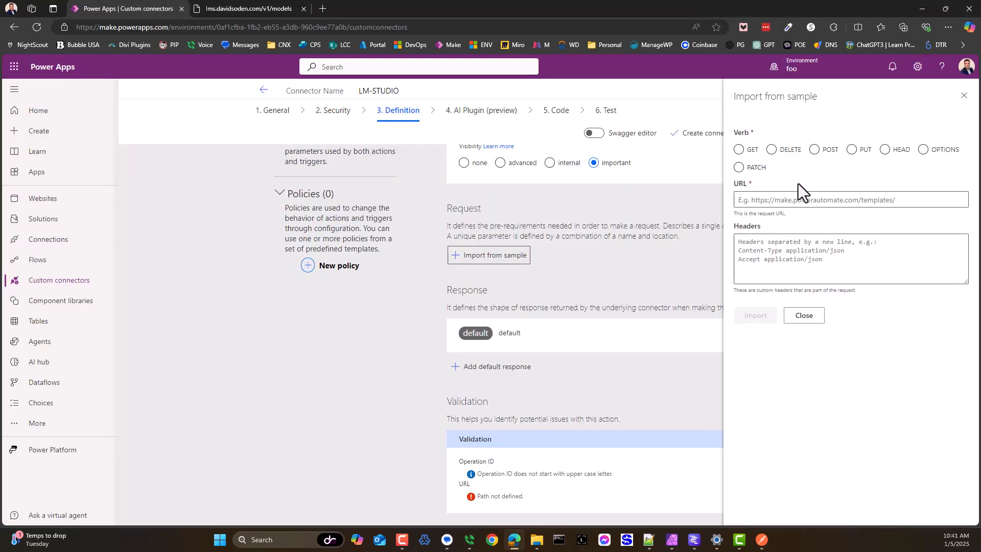
{"action": "left_click", "coordinate": [778, 200]}
{"action": "key", "text": "ctrl+v"}
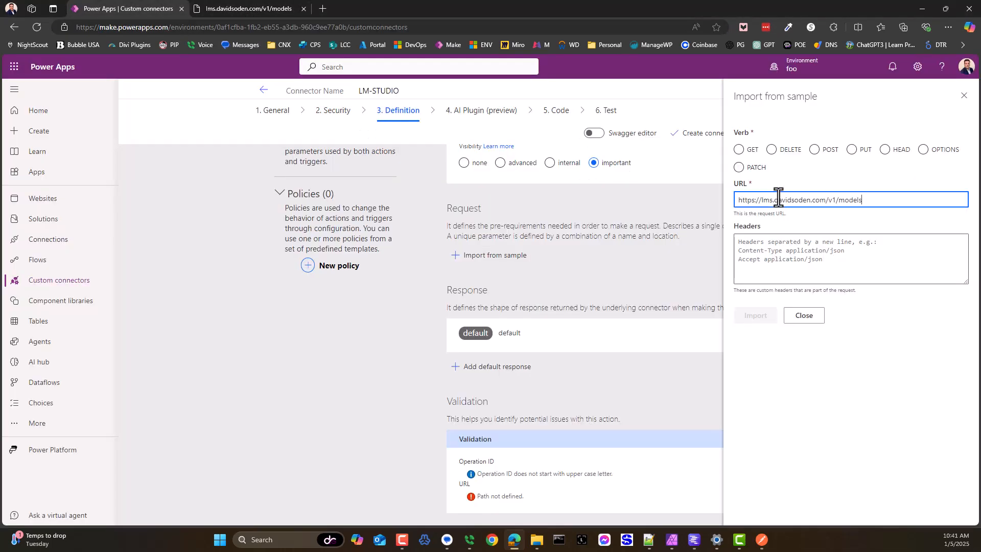
Step: Replace models in the sample URL with chat/completions copied from Postman's Chat request, and choose the POST verb
{"action": "double_click", "coordinate": [845, 200]}
{"action": "key", "text": "BackSpace"}
{"action": "key", "text": "alt+Tab"}
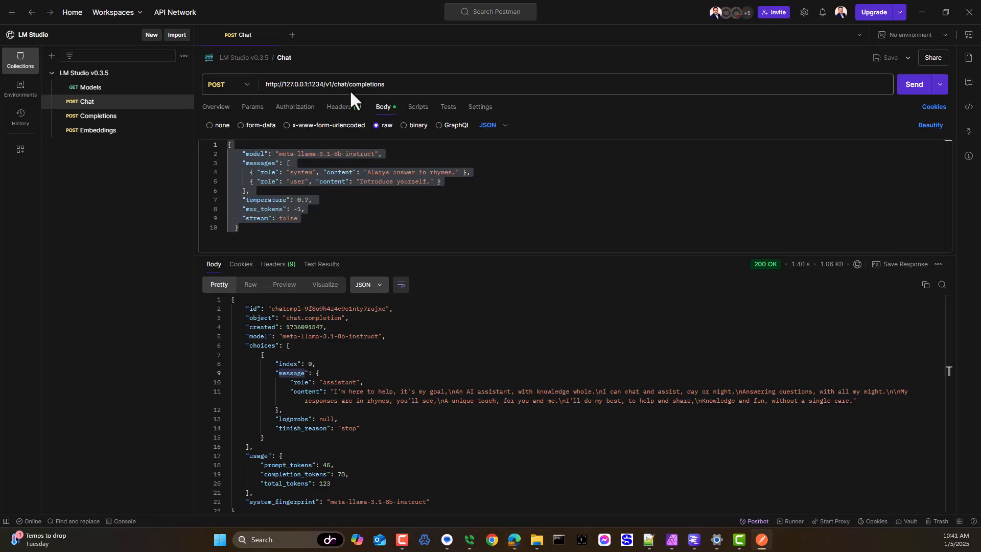
{"action": "left_click_drag", "start_coordinate": [334, 86], "coordinate": [402, 83]}
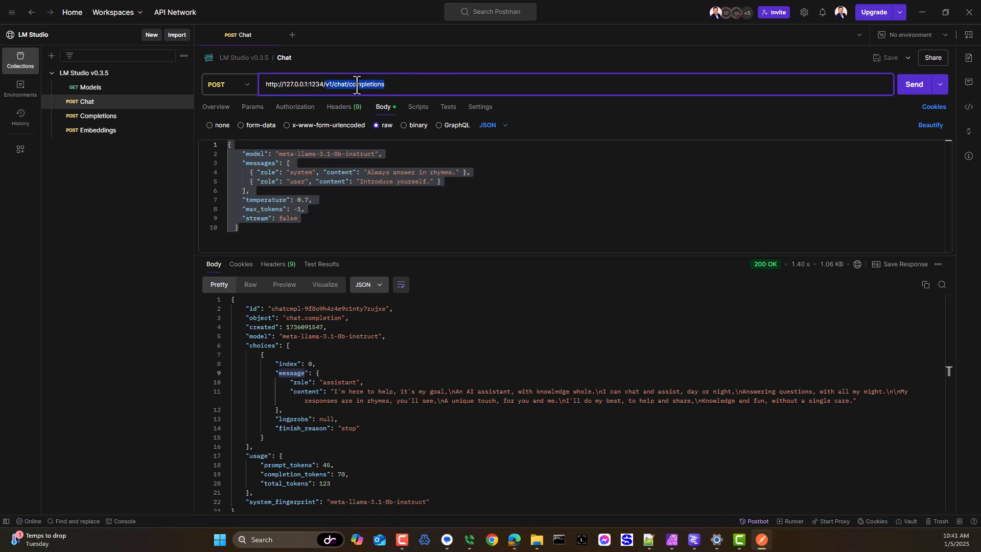
{"action": "left_click", "coordinate": [357, 85]}
{"action": "left_click_drag", "start_coordinate": [334, 86], "coordinate": [393, 83]}
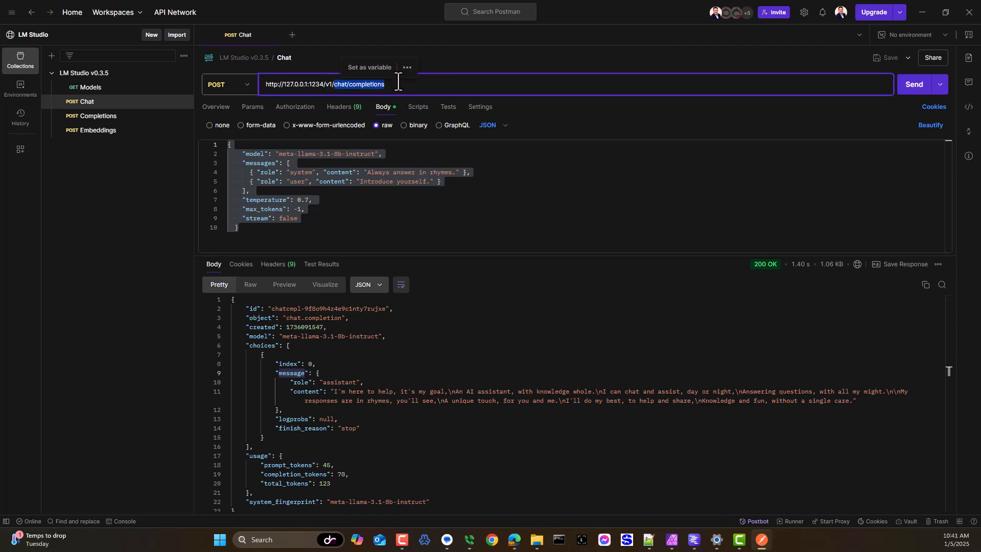
{"action": "key", "text": "alt+Tab"}
{"action": "key", "text": "ctrl+v"}
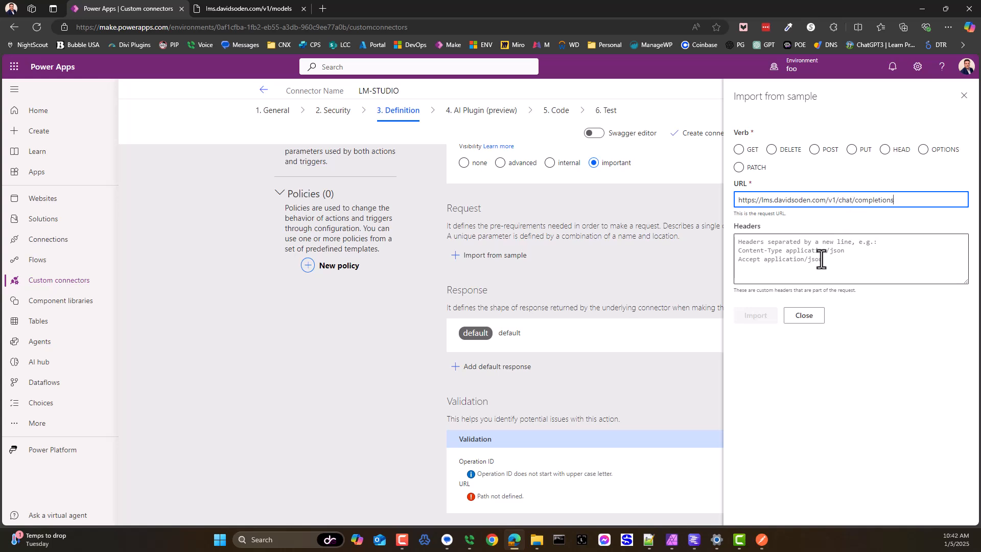
{"action": "left_click", "coordinate": [814, 150]}
Step: Review the Chat request's JSON body in Postman and enter an empty JSON object {} as the sample body in Power Apps
{"action": "left_click", "coordinate": [770, 330]}
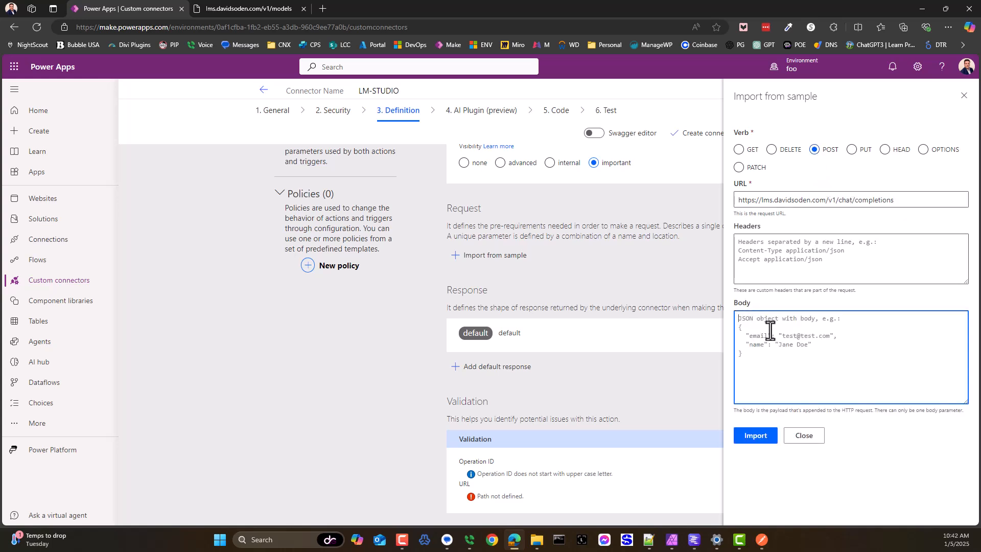
{"action": "key", "text": "alt+Tab"}
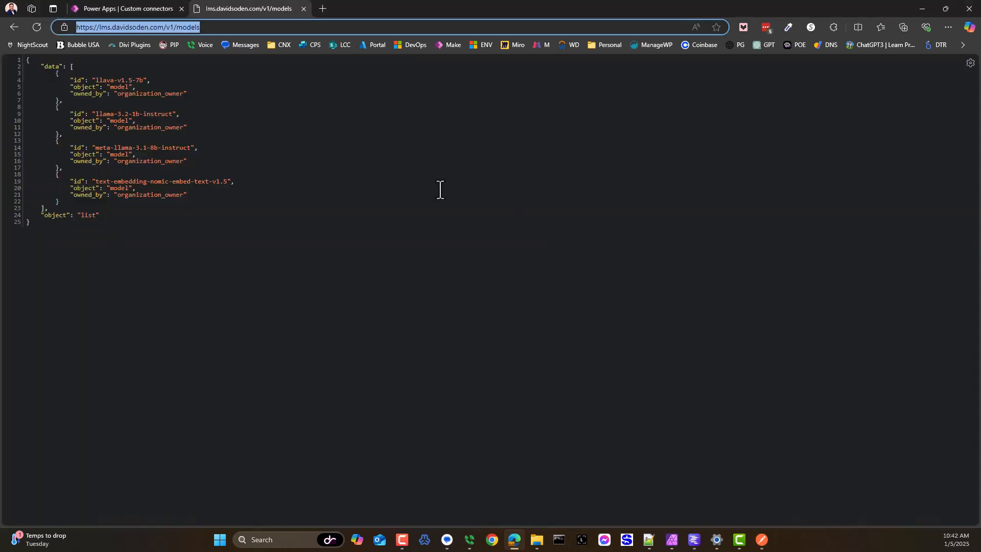
{"action": "key", "text": "alt+Tab"}
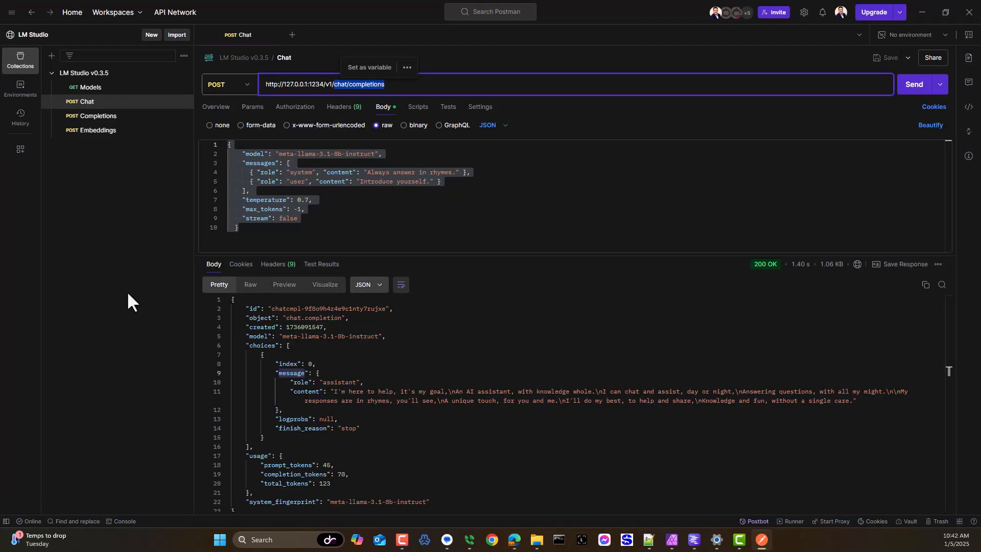
{"action": "left_click", "coordinate": [300, 218]}
{"action": "left_click_drag", "start_coordinate": [243, 236], "coordinate": [230, 144]}
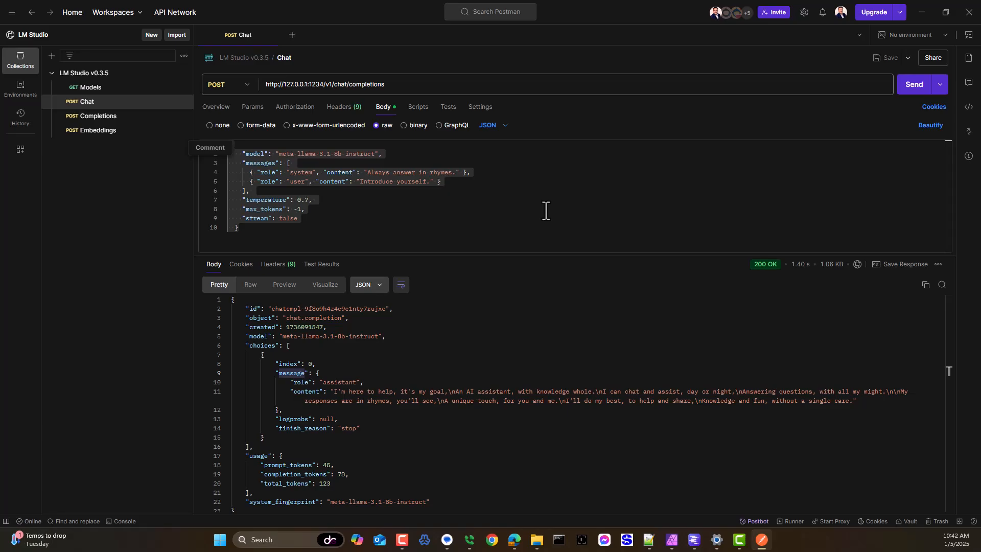
{"action": "key", "text": "alt+Tab"}
{"action": "left_click", "coordinate": [106, 7]}
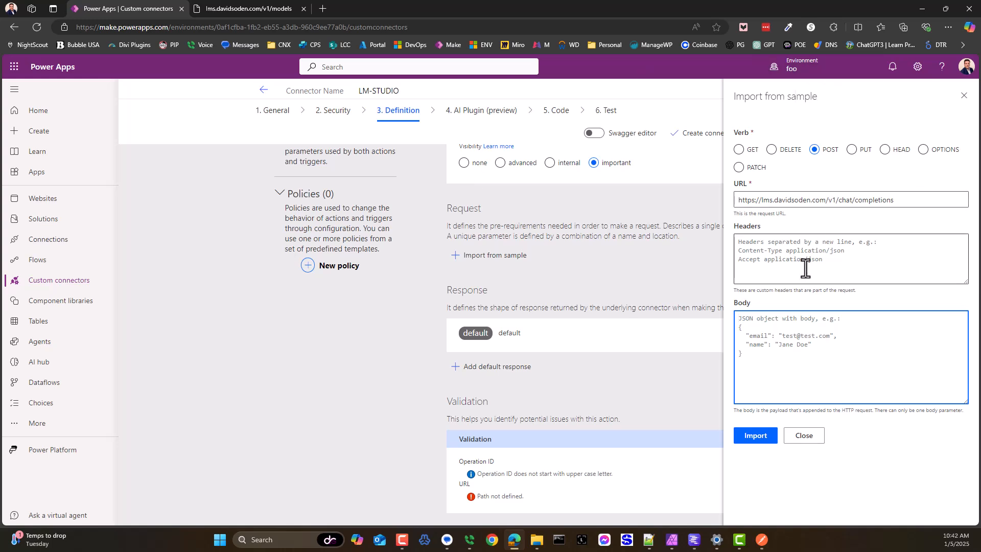
{"action": "type", "text": "{}"}
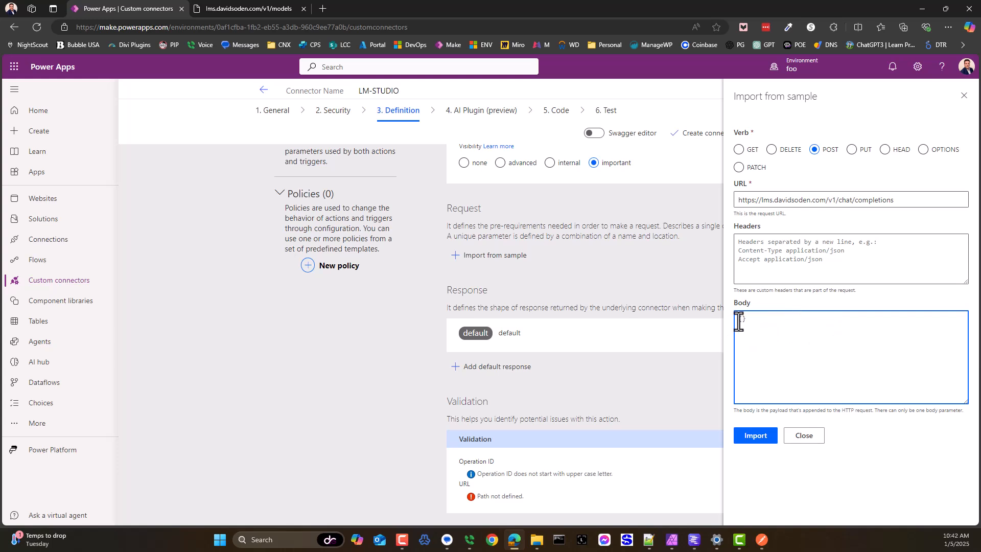
Step: Clear everything between the braces of the Chat request body in Postman and undo the deletion
{"action": "key", "text": "ctrl+Tab"}
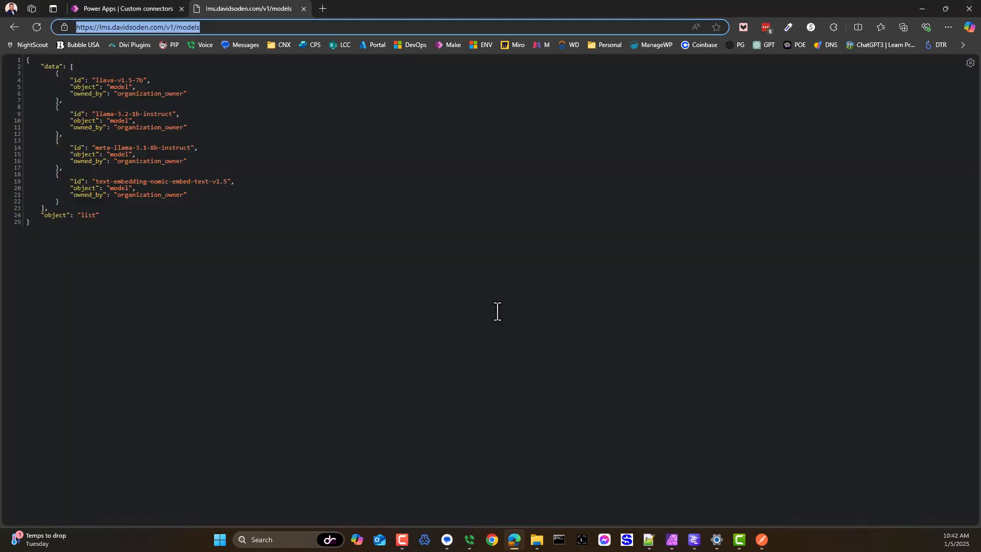
{"action": "left_click", "coordinate": [99, 217]}
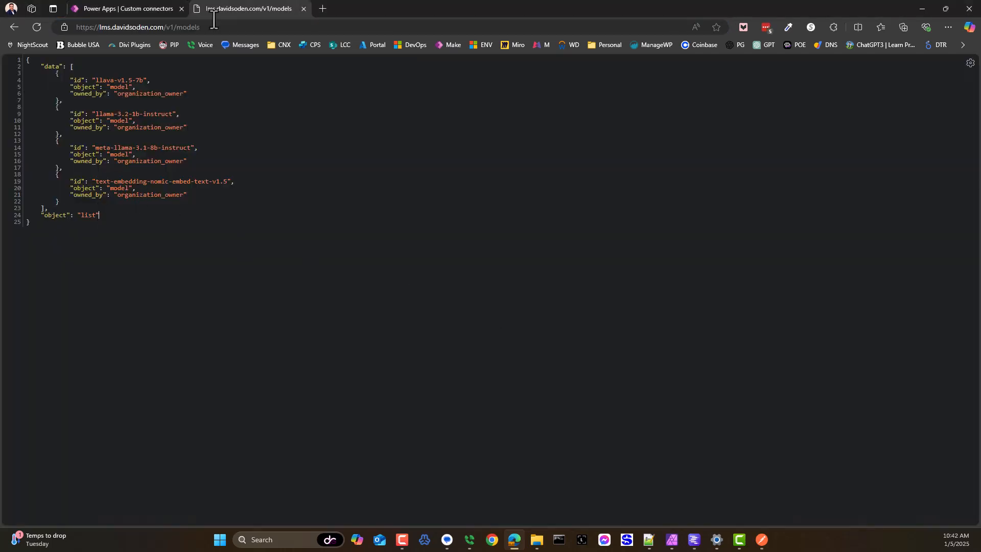
{"action": "key", "text": "alt+Tab"}
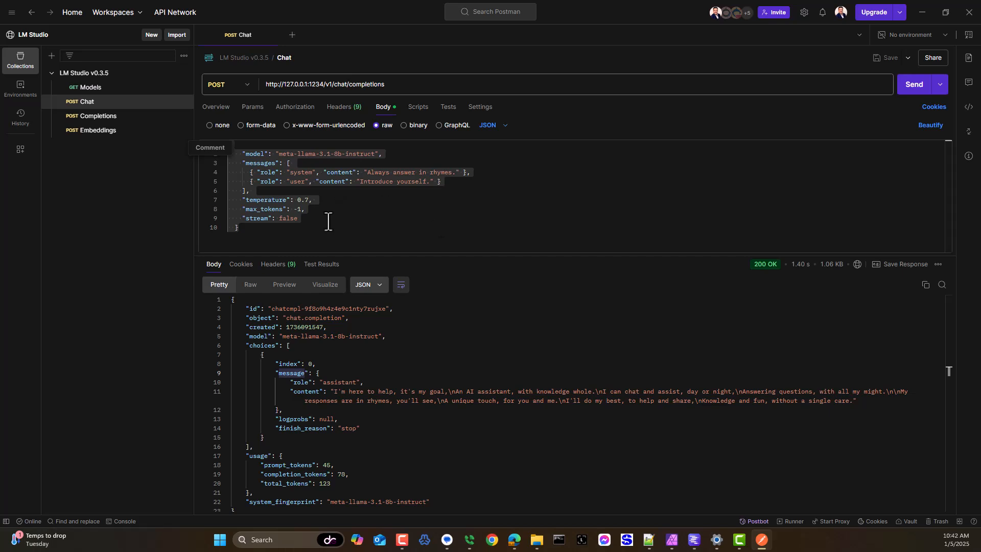
{"action": "left_click", "coordinate": [297, 225]}
{"action": "left_click_drag", "start_coordinate": [302, 220], "coordinate": [238, 154]}
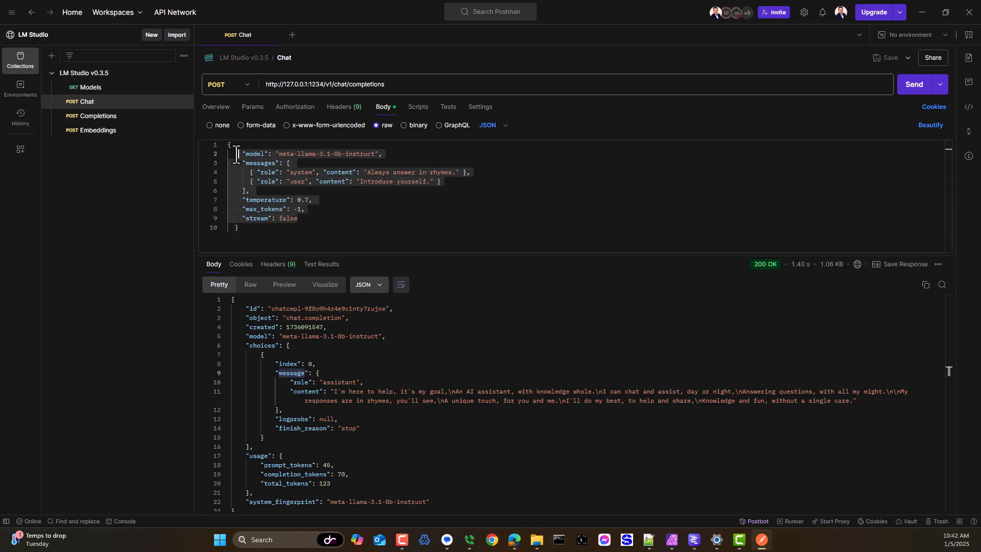
{"action": "key", "text": "BackSpace"}
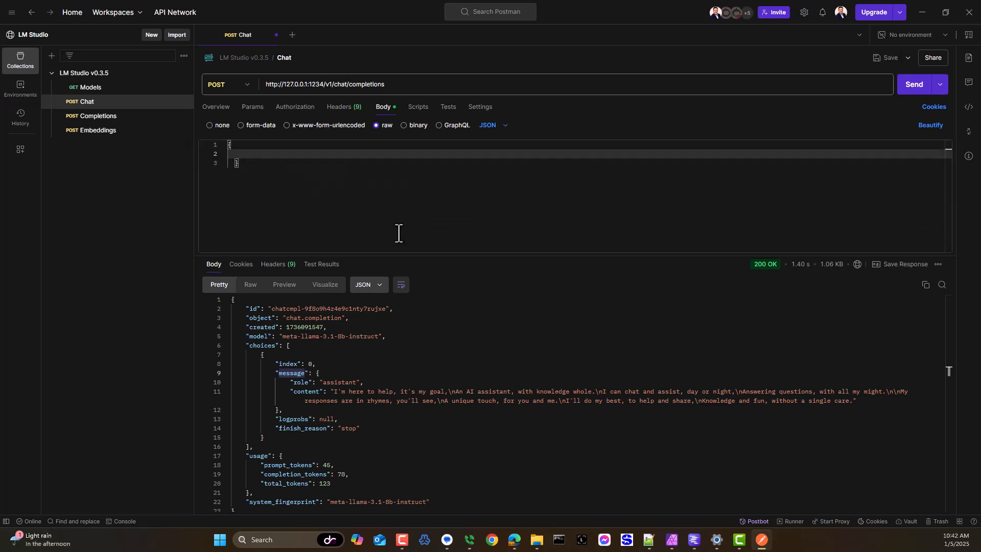
{"action": "key", "text": "ctrl+z"}
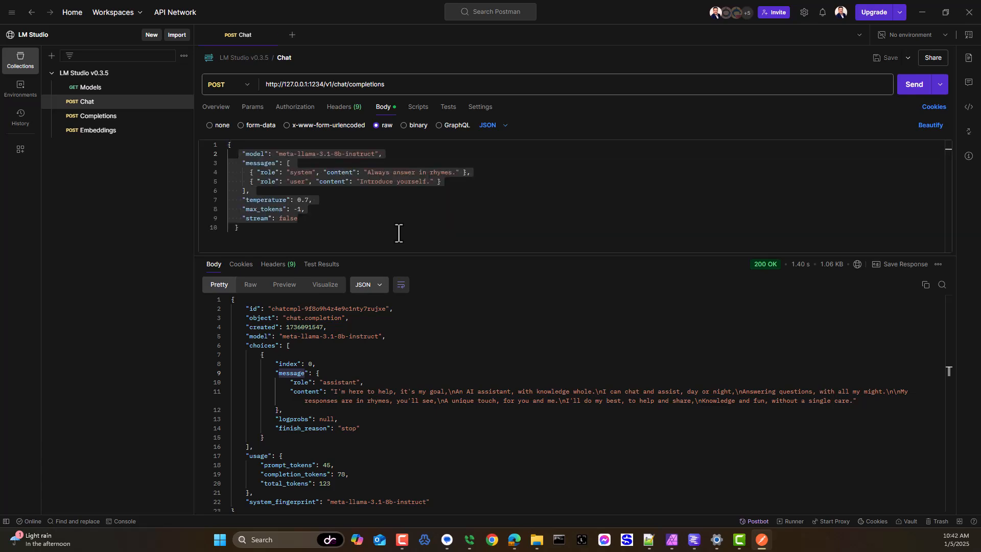
Step: Return to Power Apps and import the chat request sample with its empty {} body
{"action": "key", "text": "alt+Tab"}
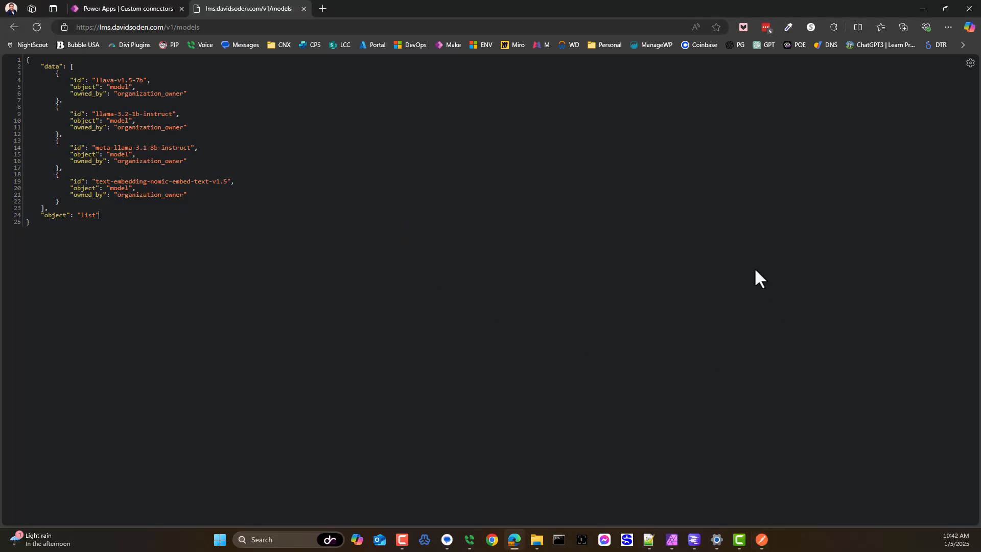
{"action": "left_click", "coordinate": [176, 10]}
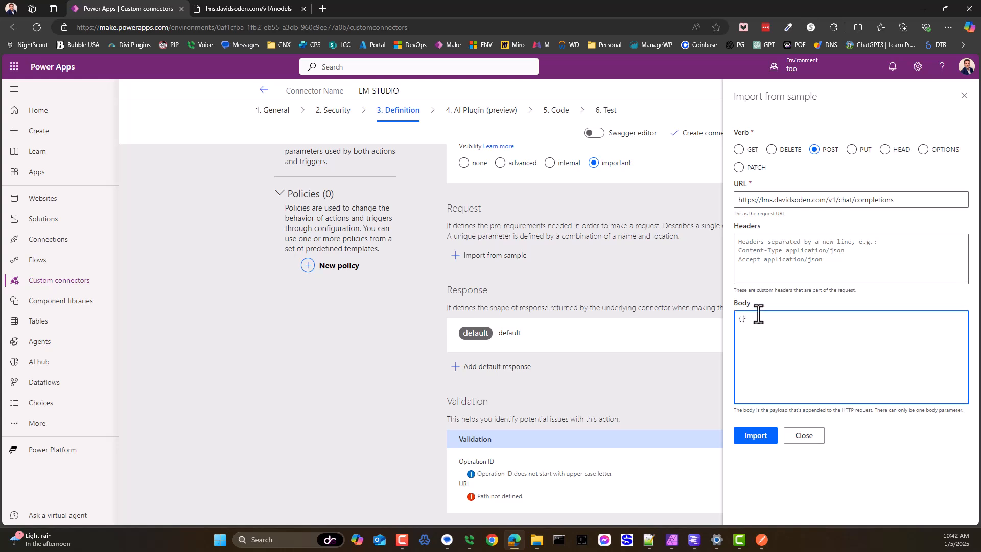
{"action": "left_click", "coordinate": [759, 443]}
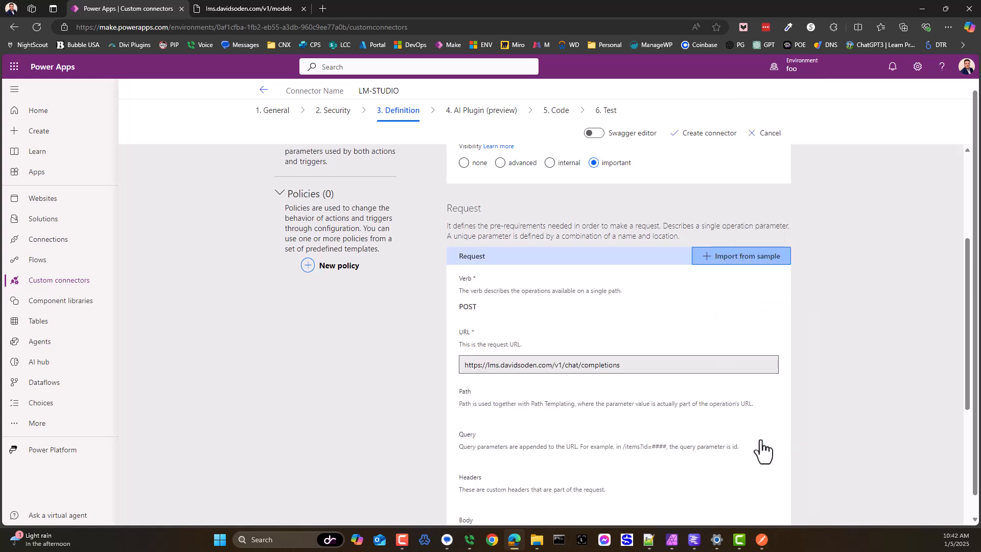
Step: Switch to Postman and copy the entire JSON response body of the Chat request
{"action": "key", "text": "alt+Tab"}
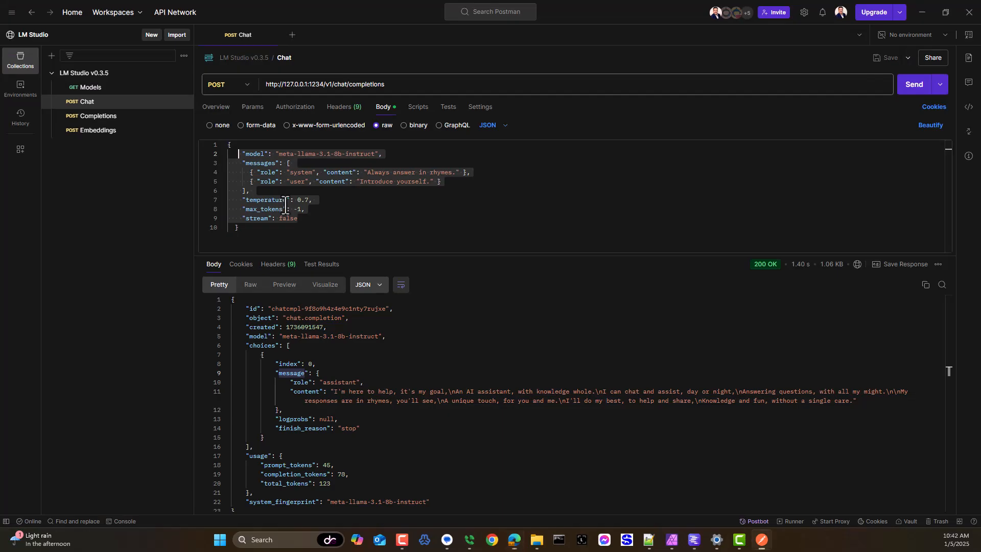
{"action": "left_click", "coordinate": [434, 414]}
{"action": "key", "text": "ctrl+a"}
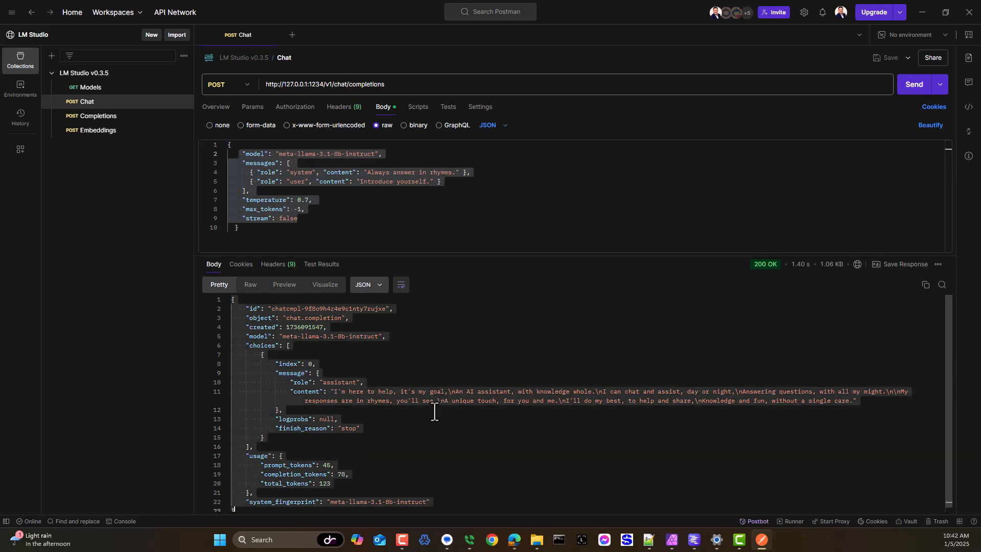
Step: In Power Apps, import the copied chat JSON as the body sample of the chat action's default response and return to the action
{"action": "key", "text": "alt+Tab"}
{"action": "scroll", "coordinate": [539, 453], "scroll_direction": "down", "scroll_amount": 5}
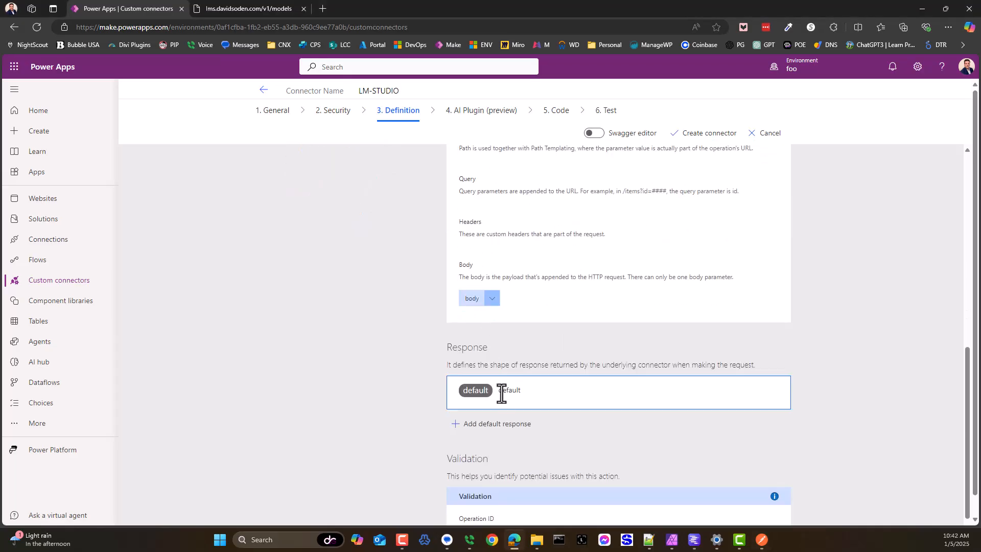
{"action": "left_click", "coordinate": [565, 351]}
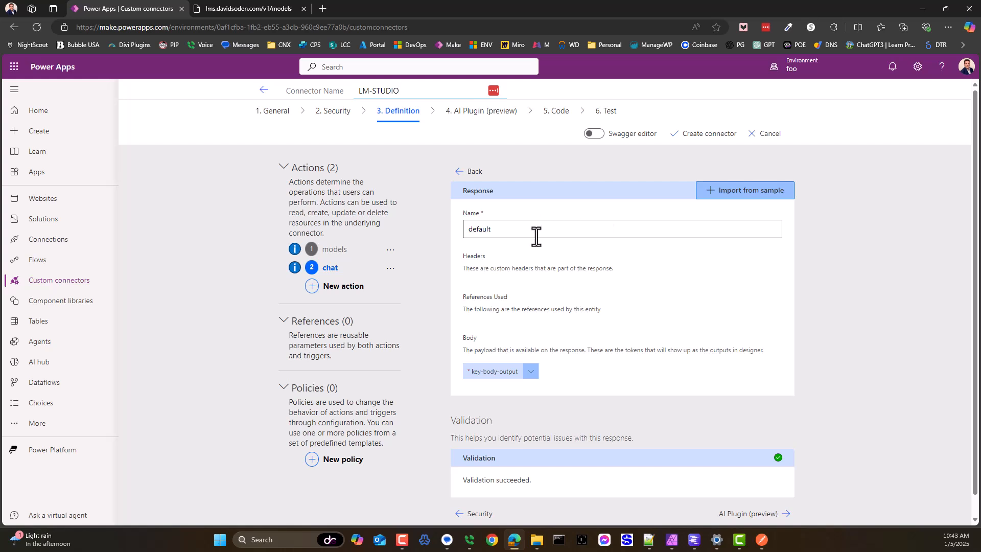
{"action": "left_click", "coordinate": [762, 194]}
{"action": "left_click", "coordinate": [773, 266]}
{"action": "key", "text": "ctrl+v"}
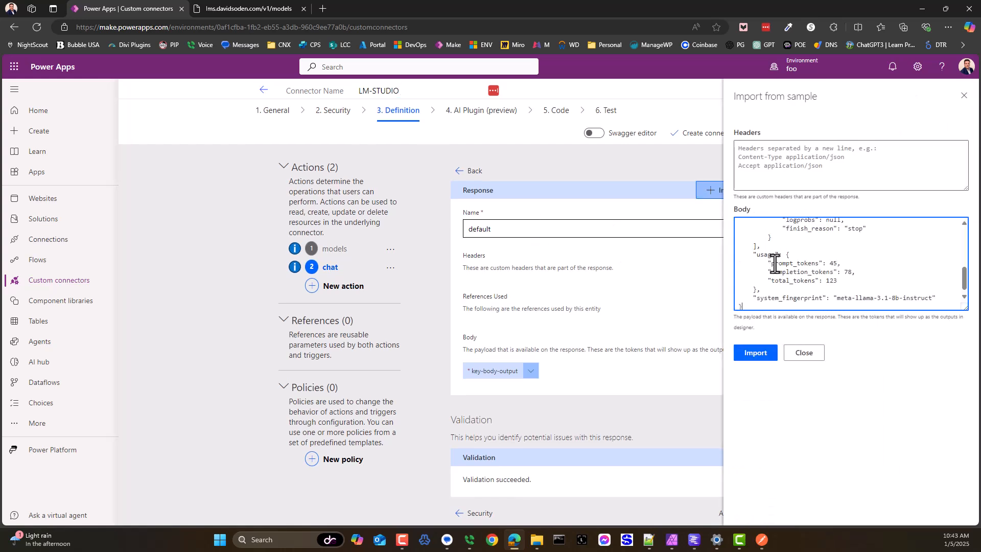
{"action": "left_click", "coordinate": [758, 354]}
{"action": "scroll", "coordinate": [562, 379], "scroll_direction": "down", "scroll_amount": 1}
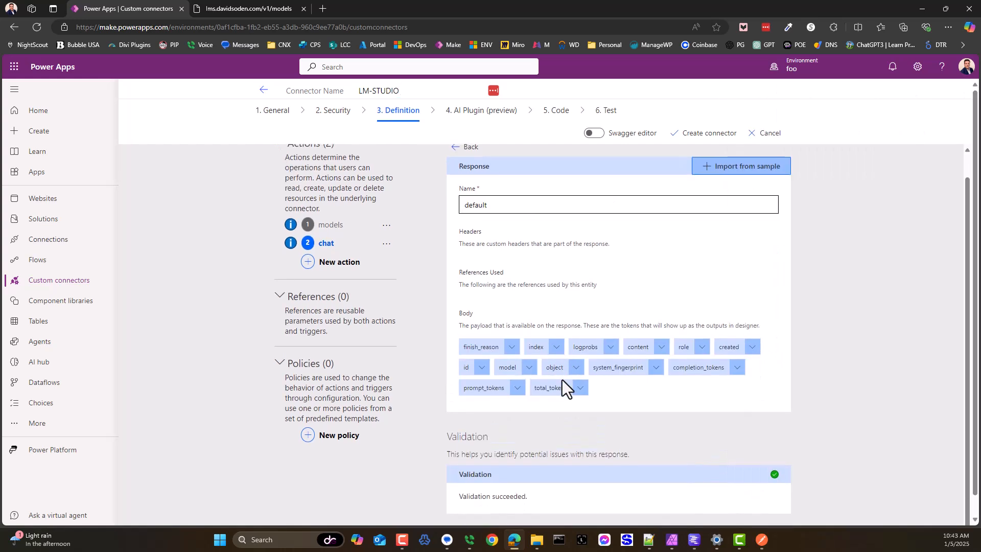
{"action": "scroll", "coordinate": [562, 379], "scroll_direction": "up", "scroll_amount": 1}
{"action": "left_click", "coordinate": [465, 172]}
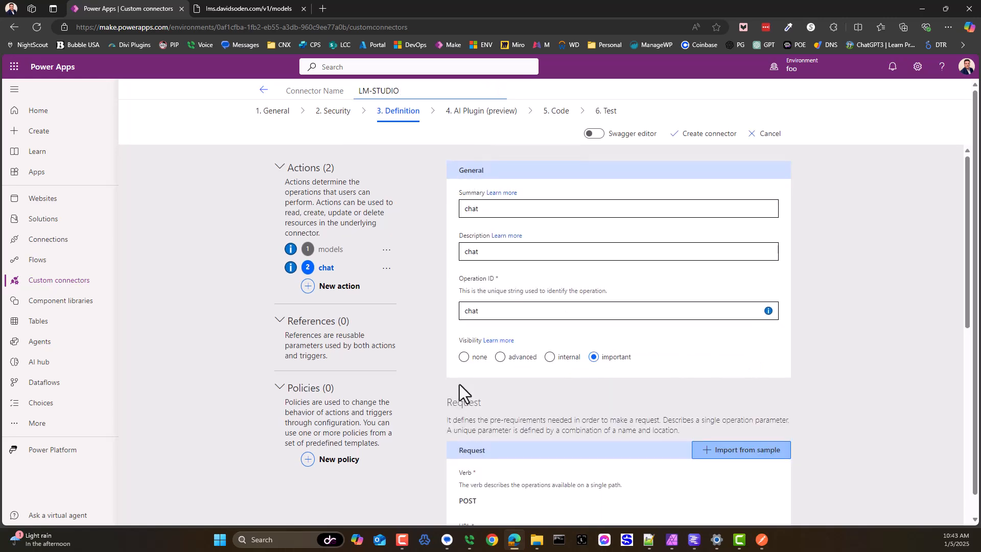
Step: Look over the chat action's definition and try to create the LM-STUDIO connector
{"action": "scroll", "coordinate": [495, 427], "scroll_direction": "down", "scroll_amount": 8}
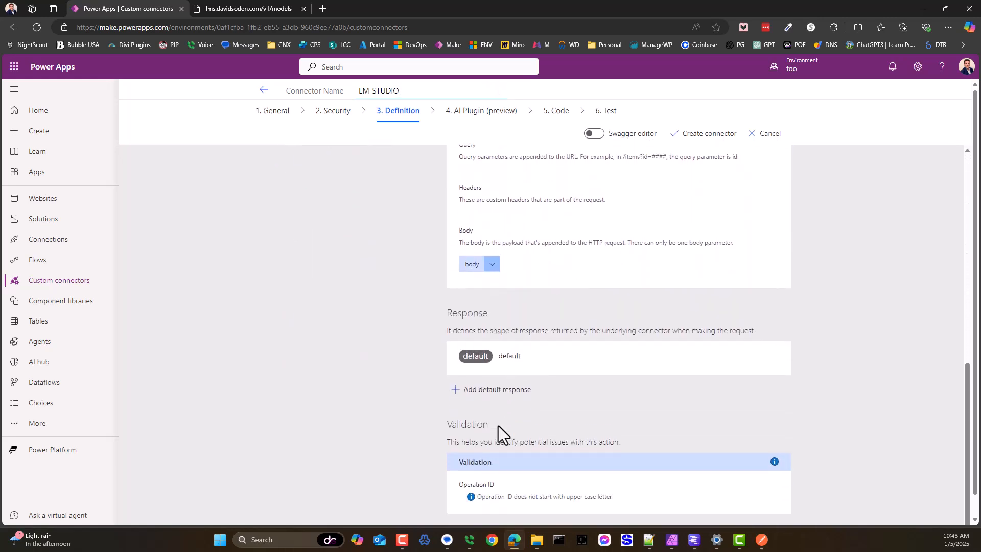
{"action": "scroll", "coordinate": [497, 424], "scroll_direction": "up", "scroll_amount": 10}
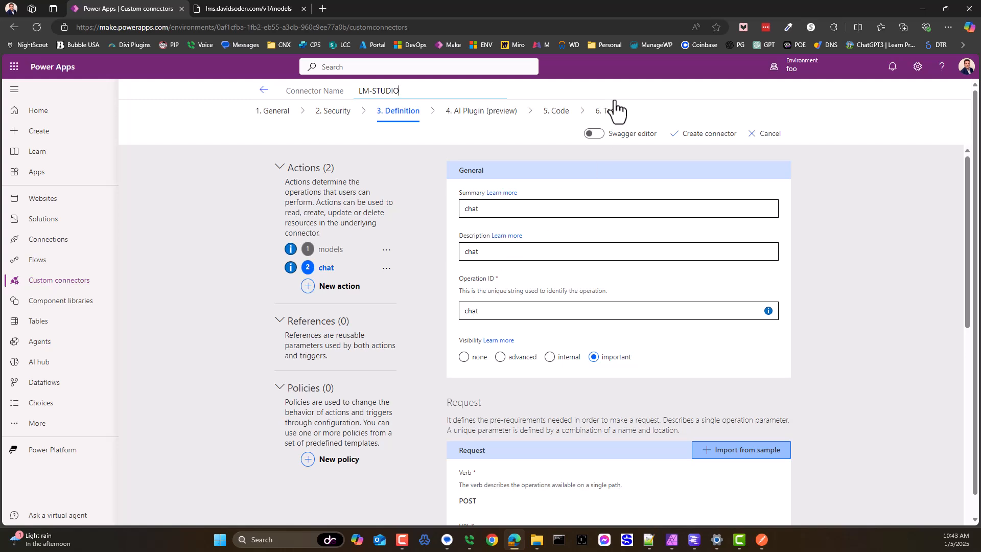
{"action": "left_click", "coordinate": [710, 134]}
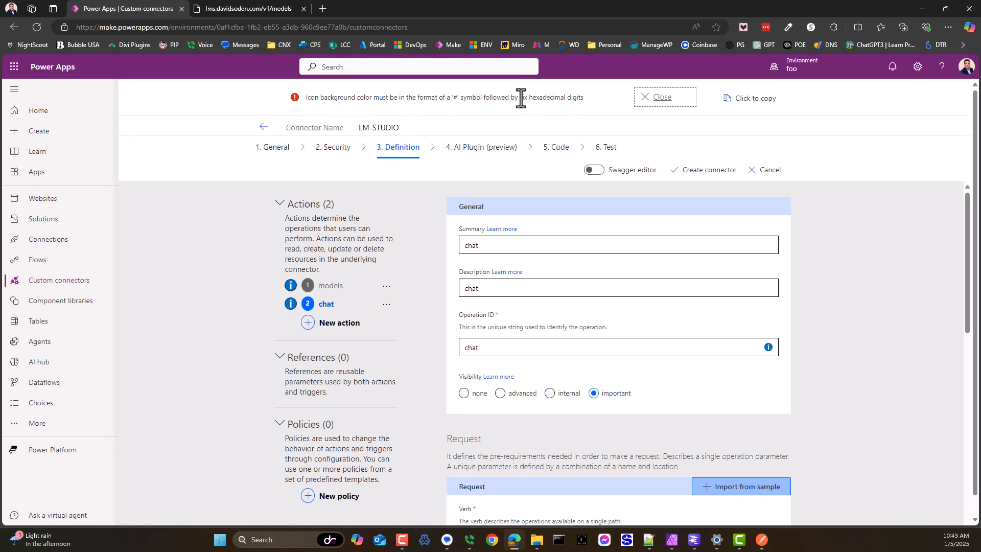
Step: Set the icon background color to #000000 in the connector's general information and create the connector
{"action": "left_click", "coordinate": [269, 156]}
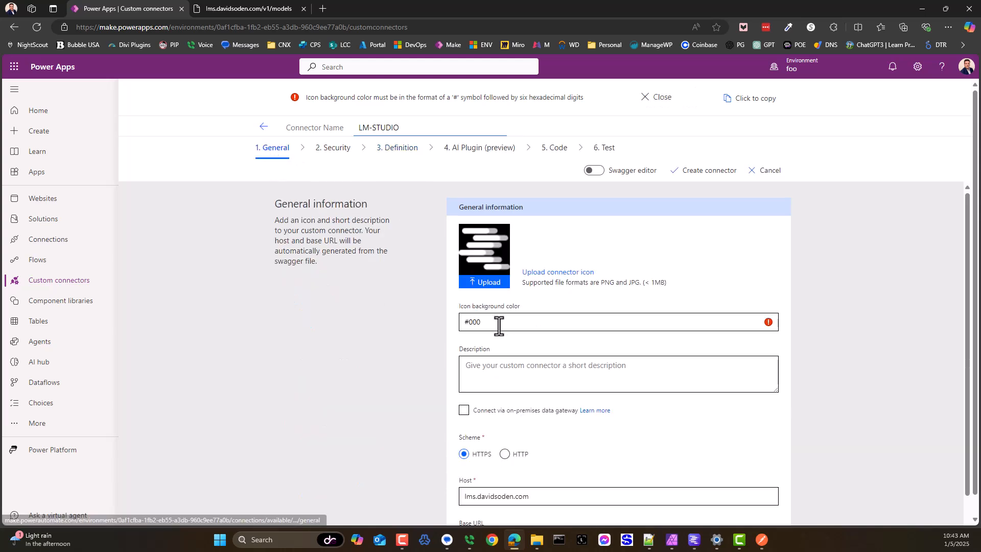
{"action": "left_click", "coordinate": [483, 323]}
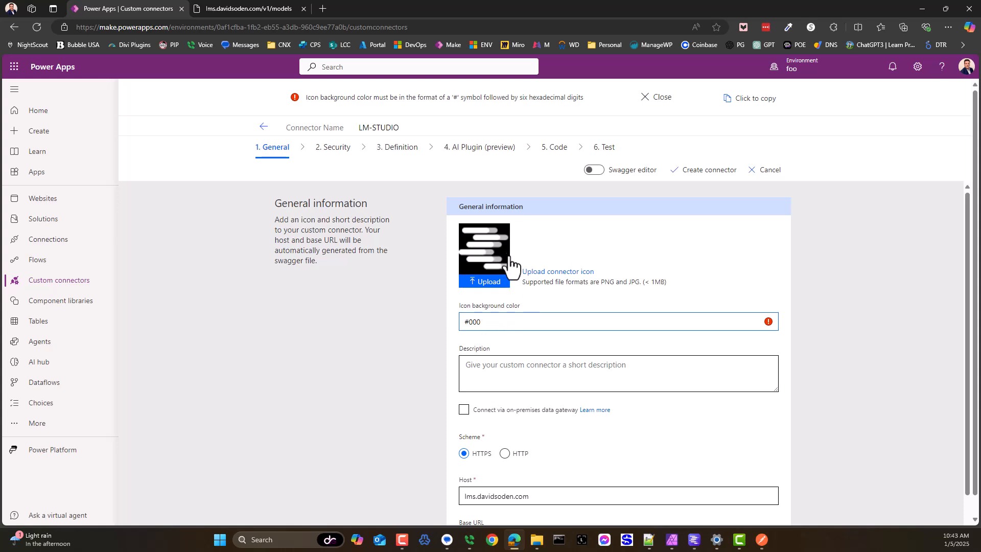
{"action": "type", "text": "000"}
{"action": "left_click", "coordinate": [697, 171]}
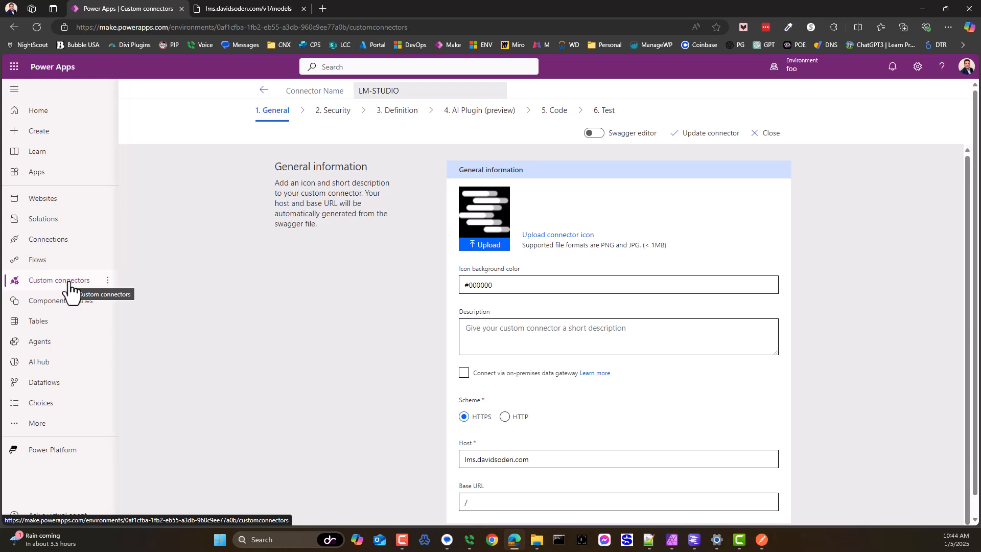
Step: Create a new LM-STUDIO connection from the connector's test stage and return to the custom connectors list
{"action": "left_click", "coordinate": [608, 111]}
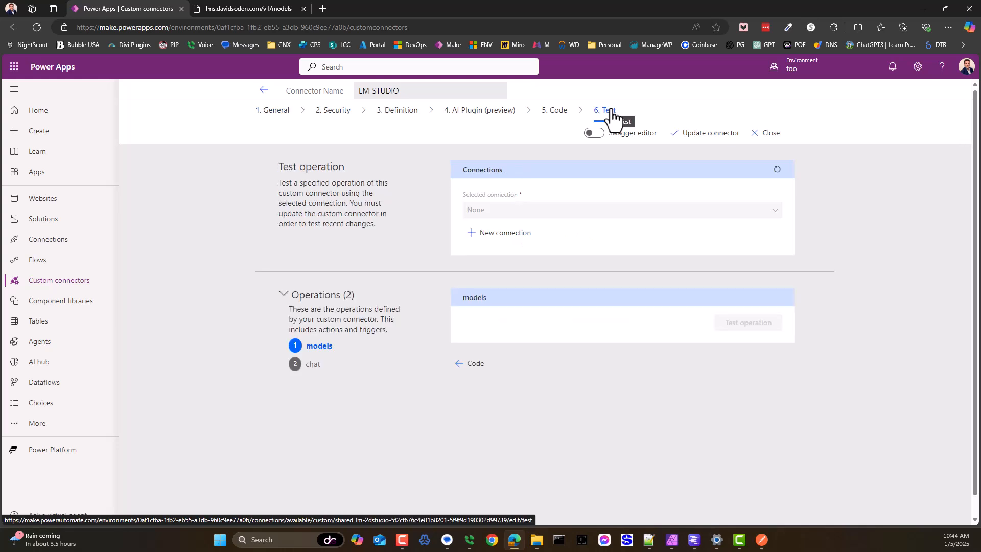
{"action": "left_click_drag", "start_coordinate": [454, 168], "coordinate": [514, 173]}
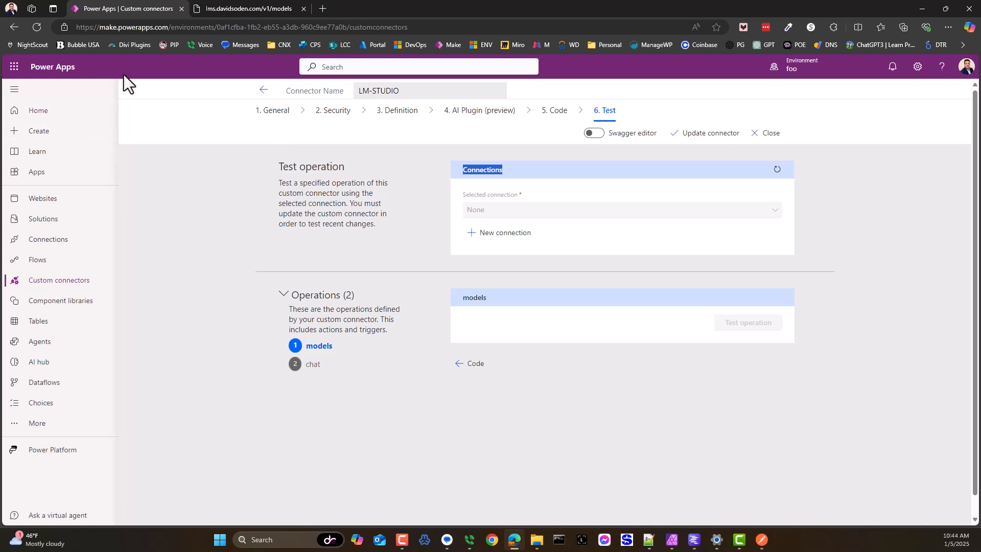
{"action": "double_click", "coordinate": [128, 27]}
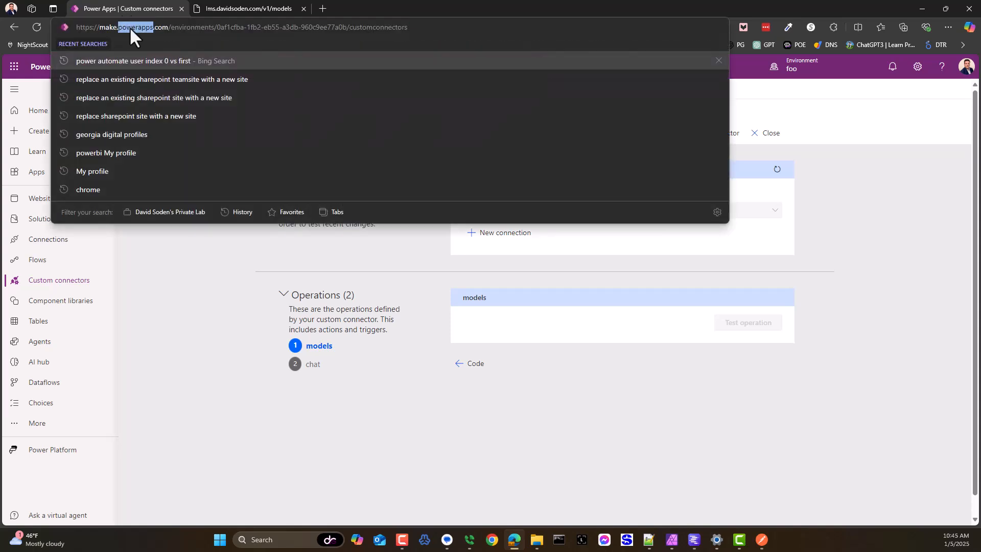
{"action": "left_click", "coordinate": [443, 404]}
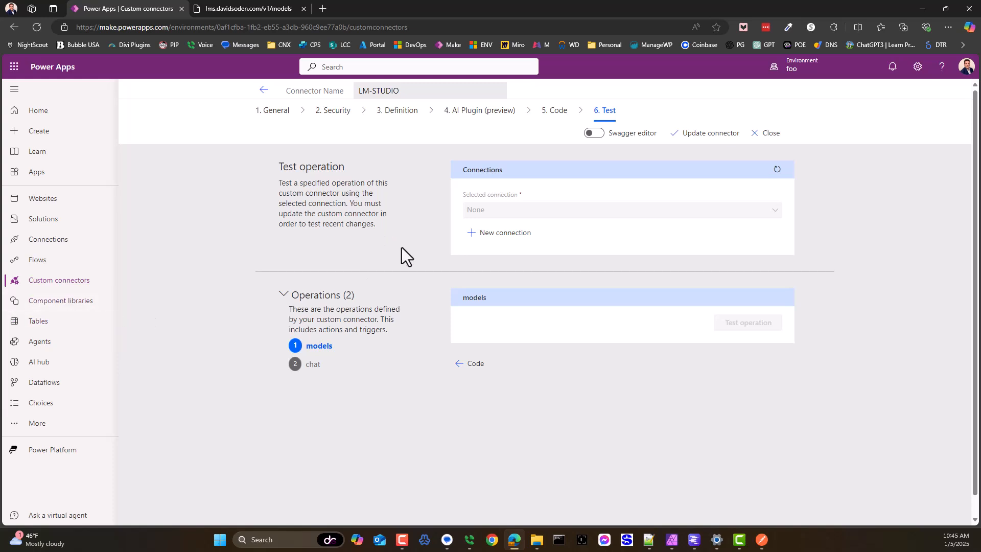
{"action": "left_click", "coordinate": [507, 233]}
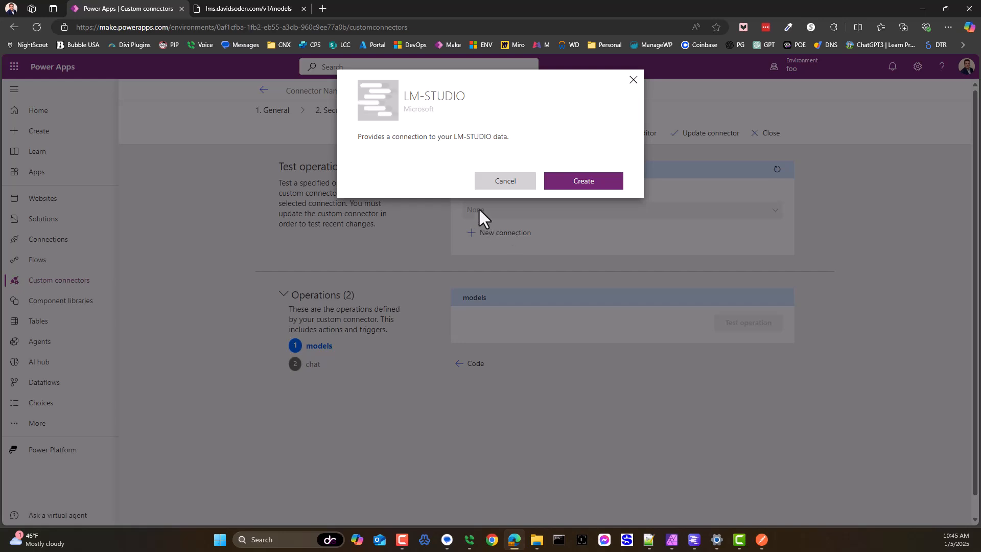
{"action": "left_click", "coordinate": [567, 181]}
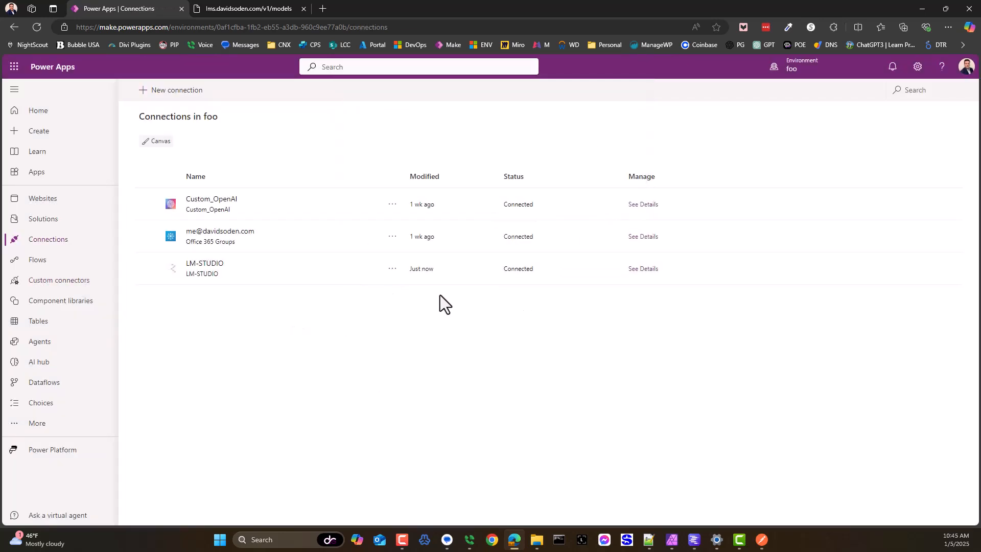
{"action": "left_click", "coordinate": [71, 284]}
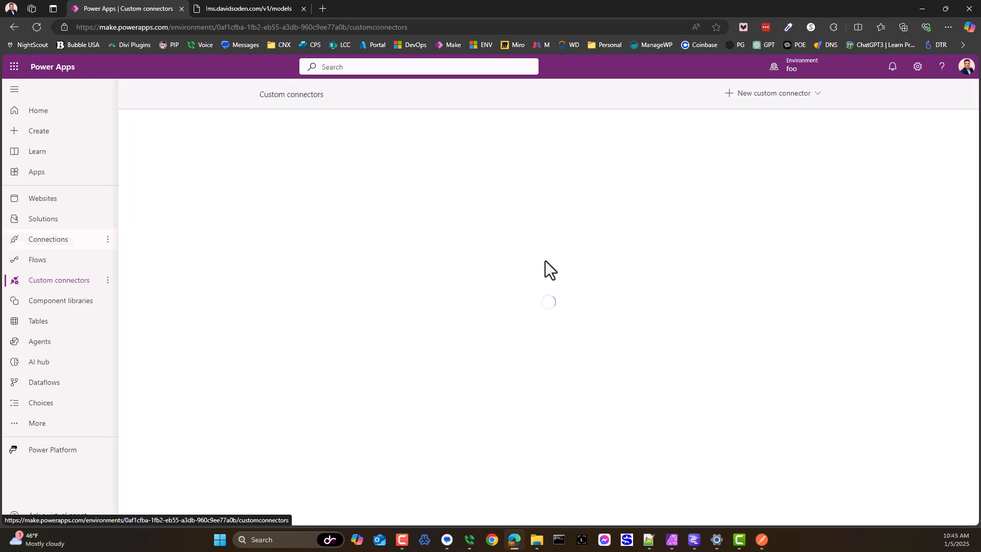